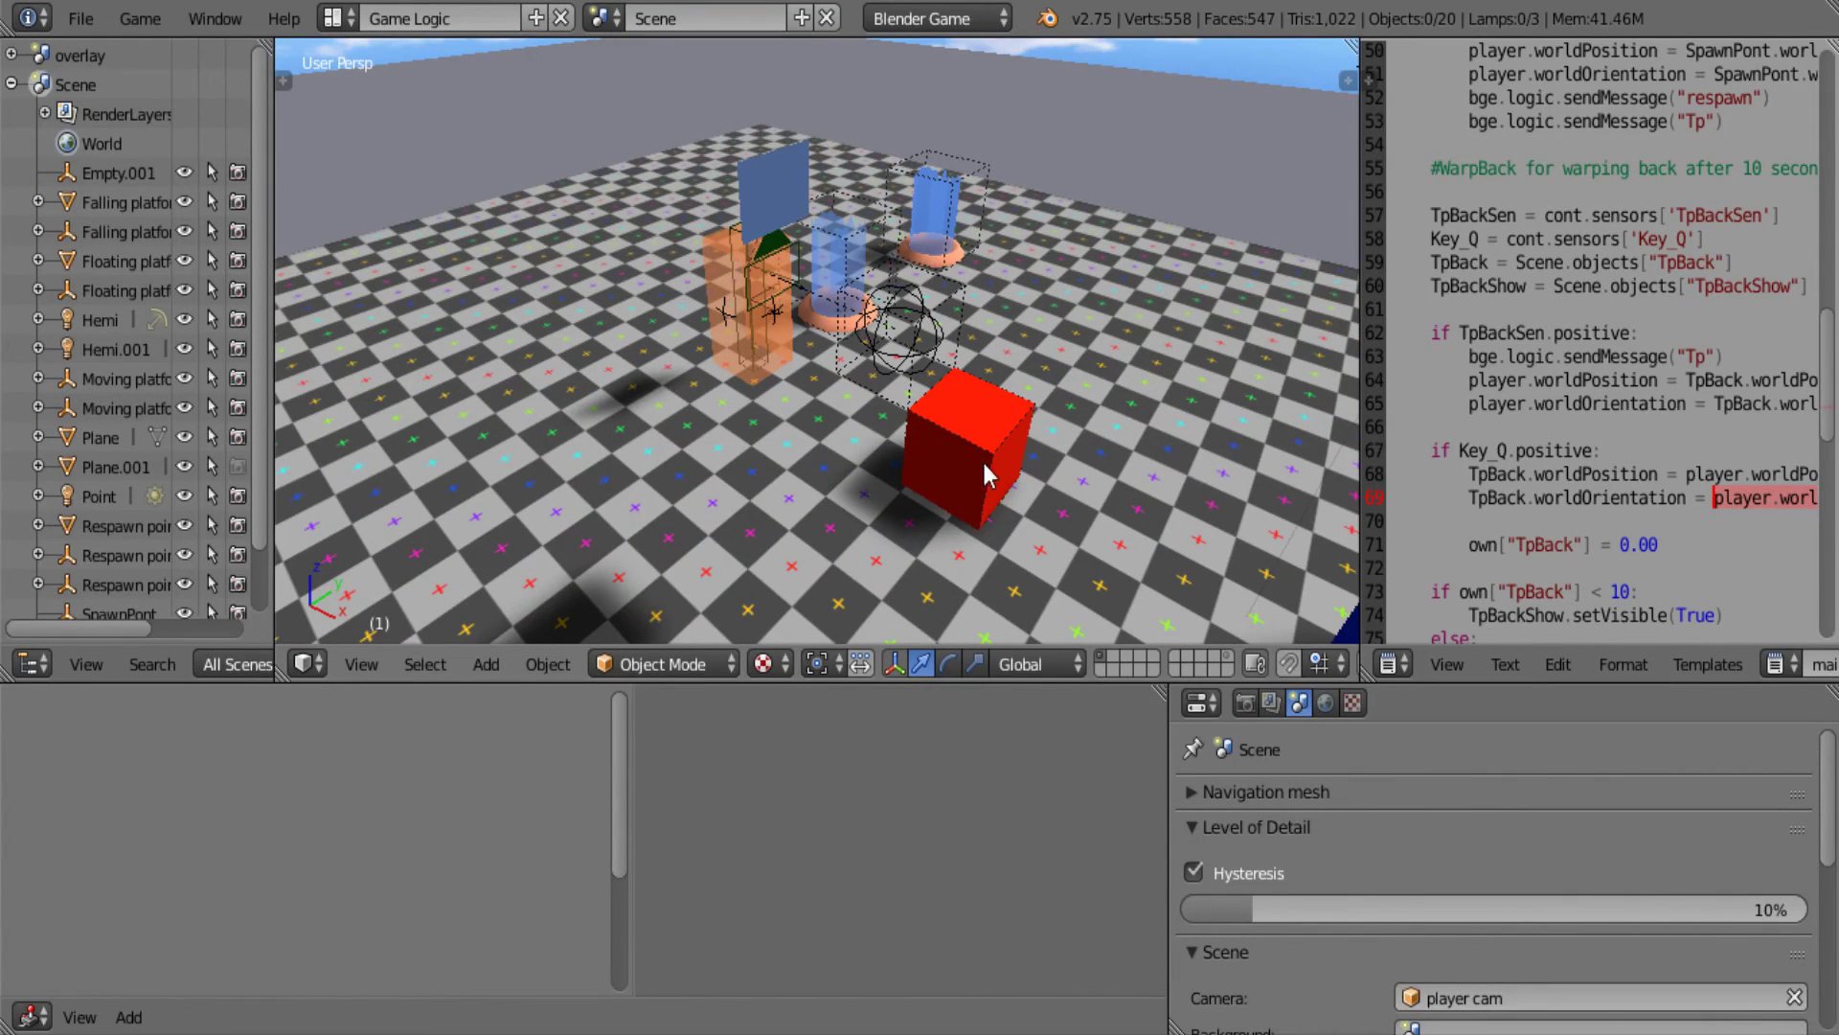
right_click(955, 468)
middle_drag(956, 480, 825, 505)
right_click(893, 330)
right_click(1106, 386)
key(a)
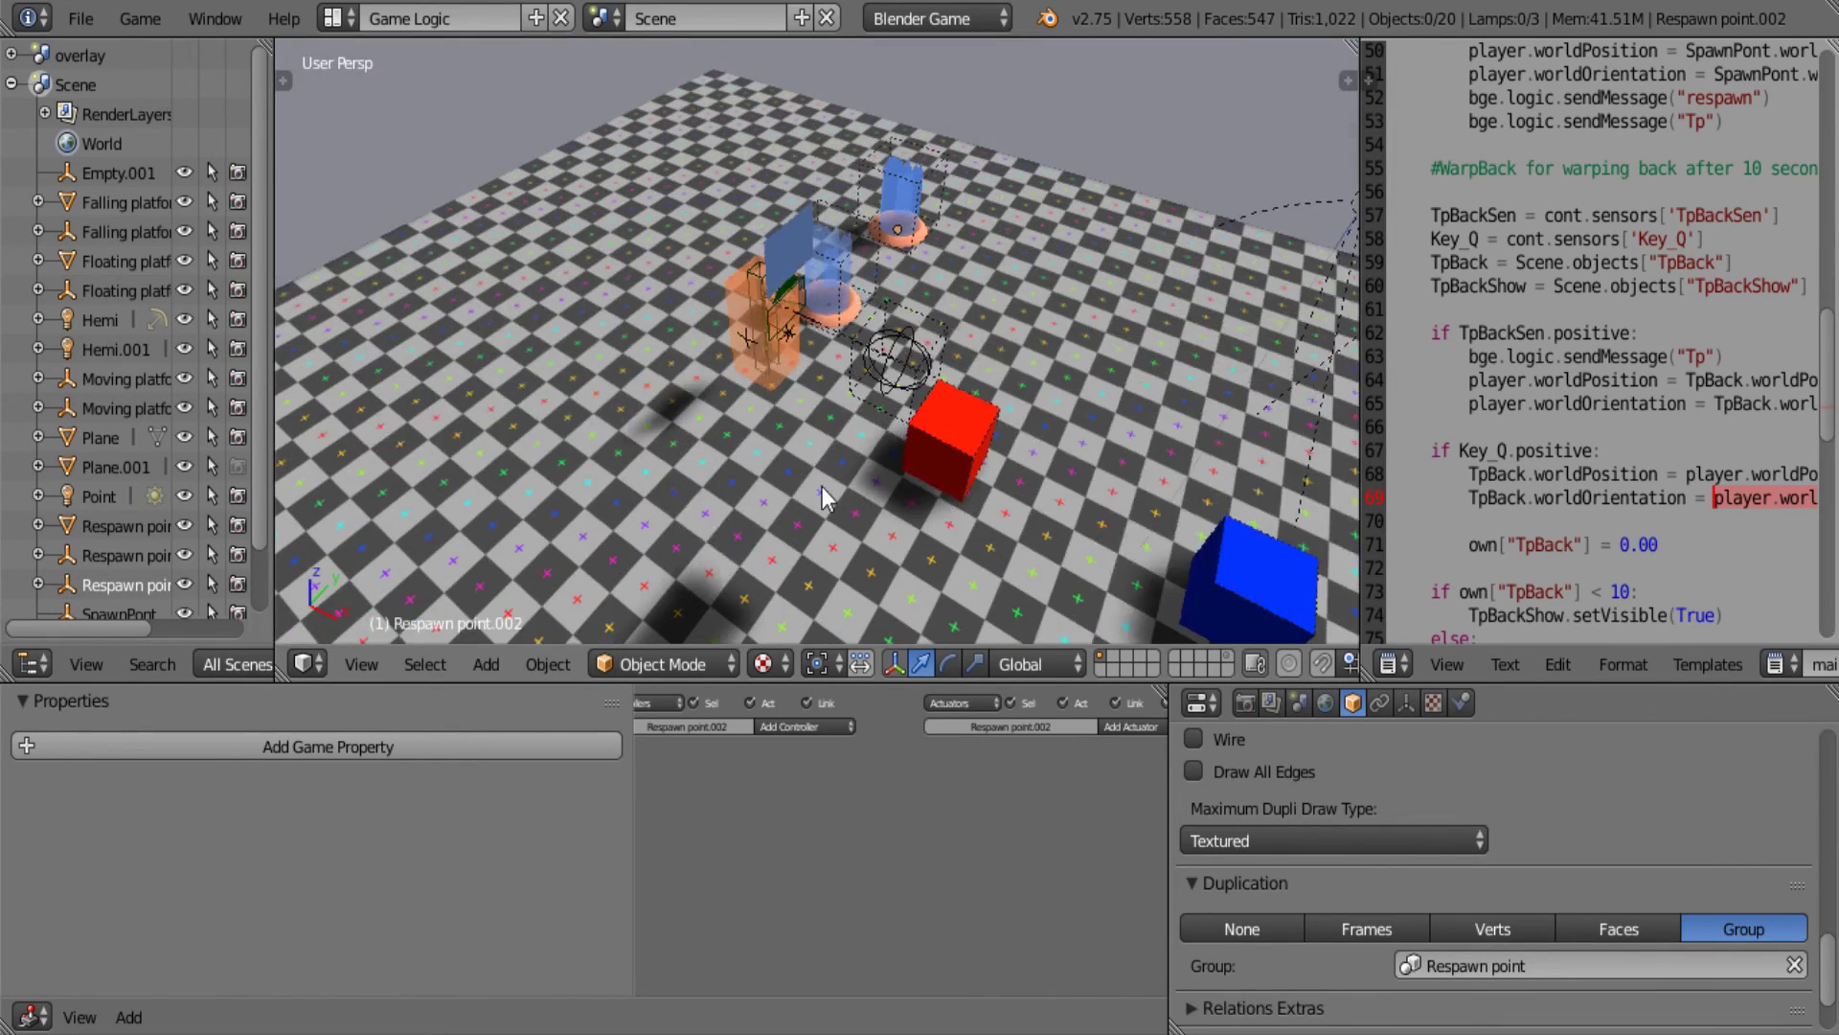
Add an instance of the Respawn point group to the scene.
scroll(652, 431, down, 2)
key(shift+a)
mouse_move(636, 424)
mouse_move(621, 498)
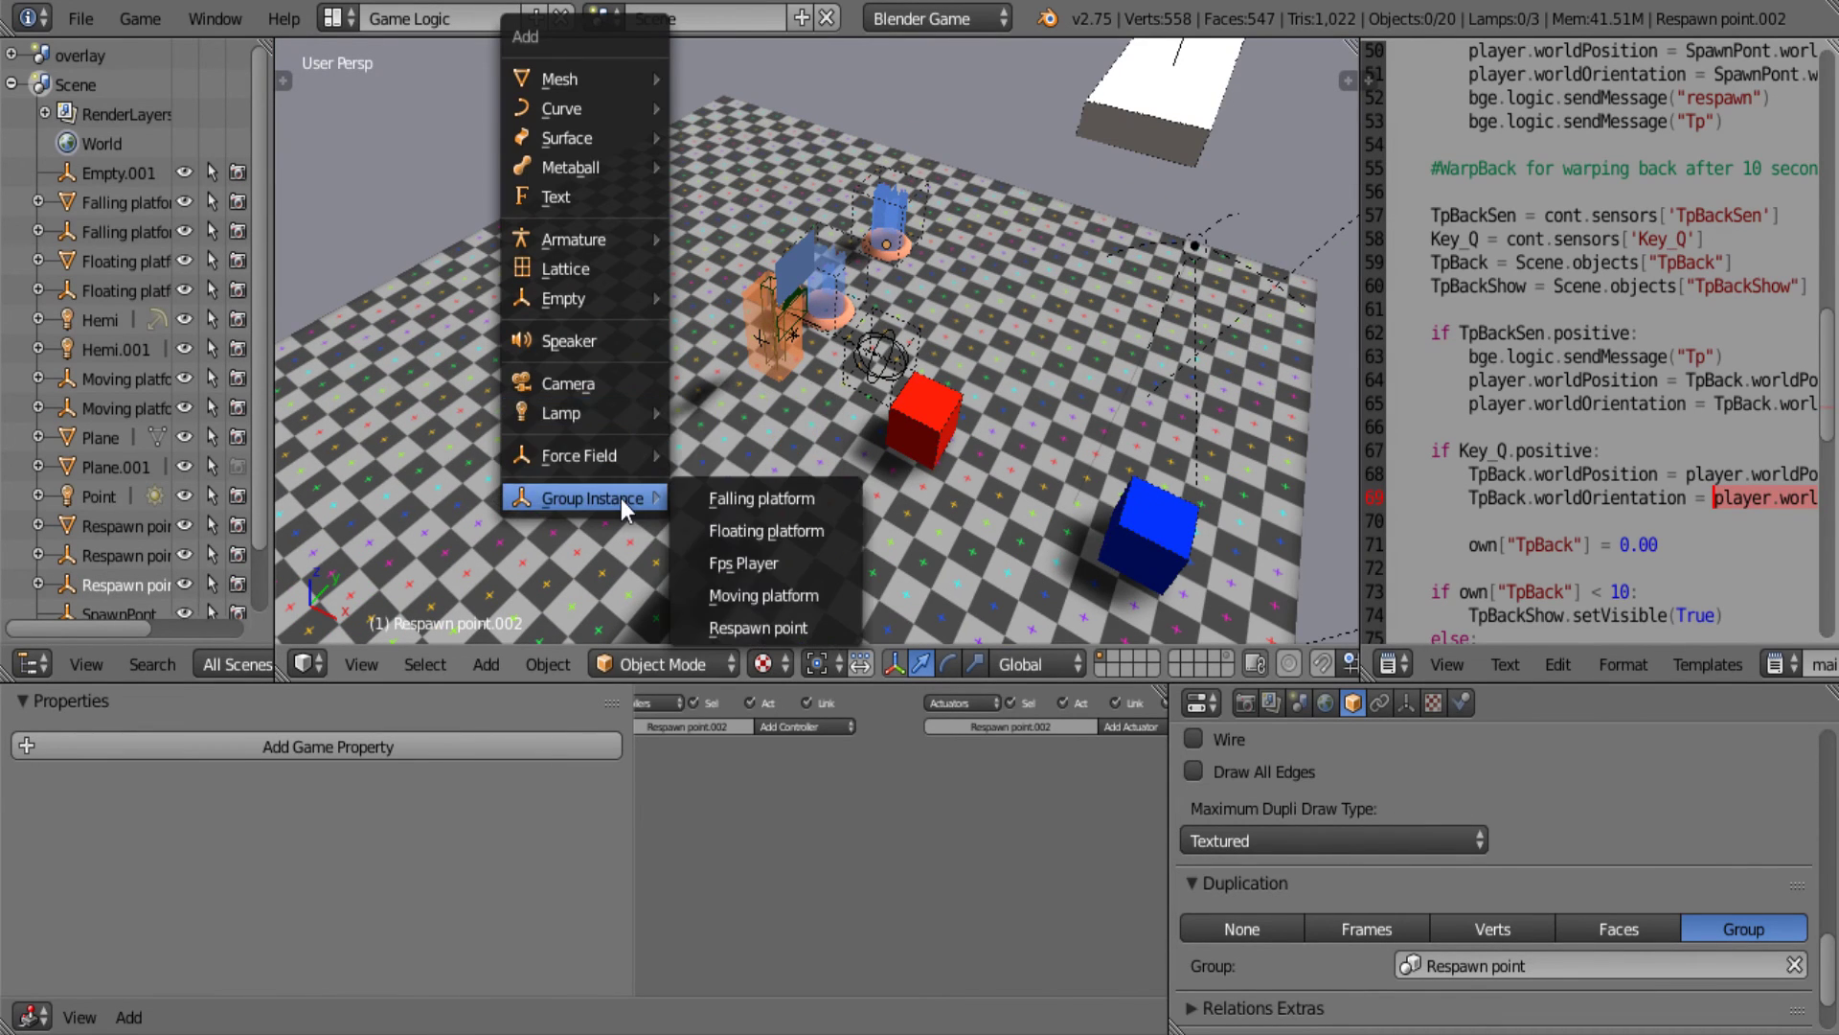
click(774, 624)
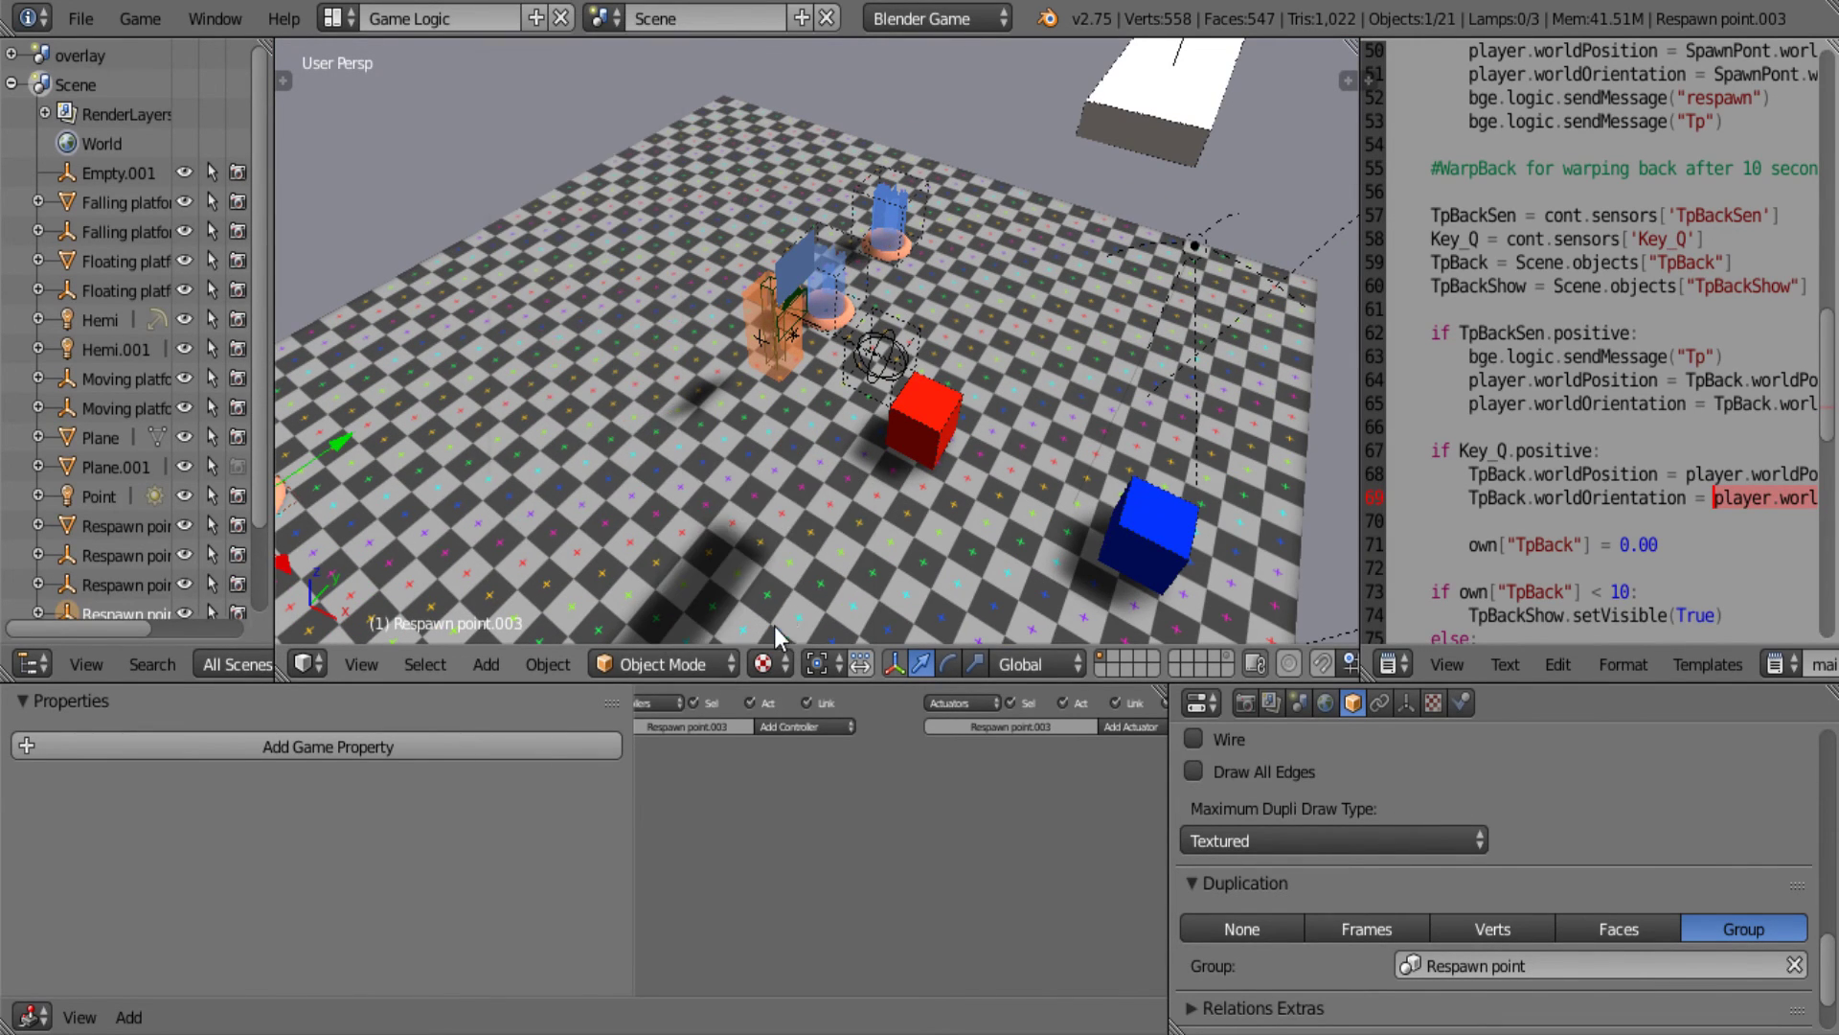
Move the new respawn point onto an empty area of the checkered floor, away from the other respawn points.
scroll(571, 446, down, 4)
scroll(578, 440, up, 2)
key(g)
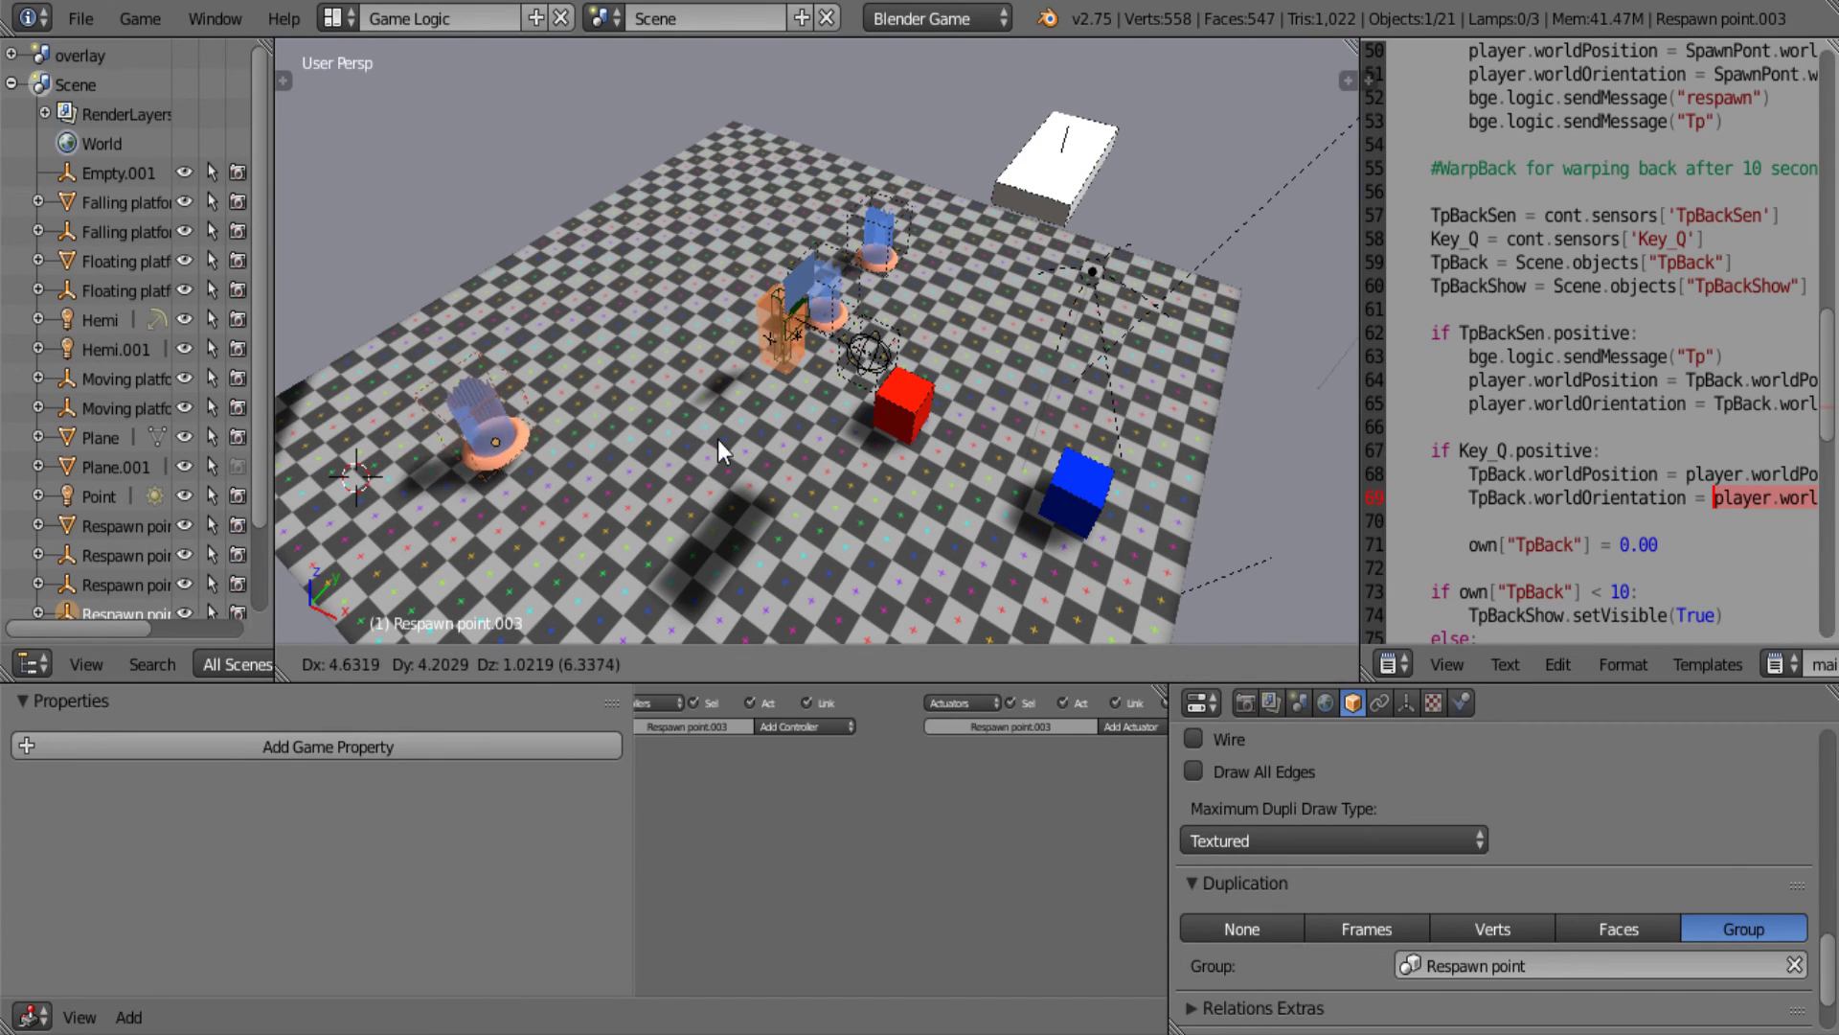
click(749, 382)
scroll(573, 459, up, 2)
scroll(572, 450, up, 1)
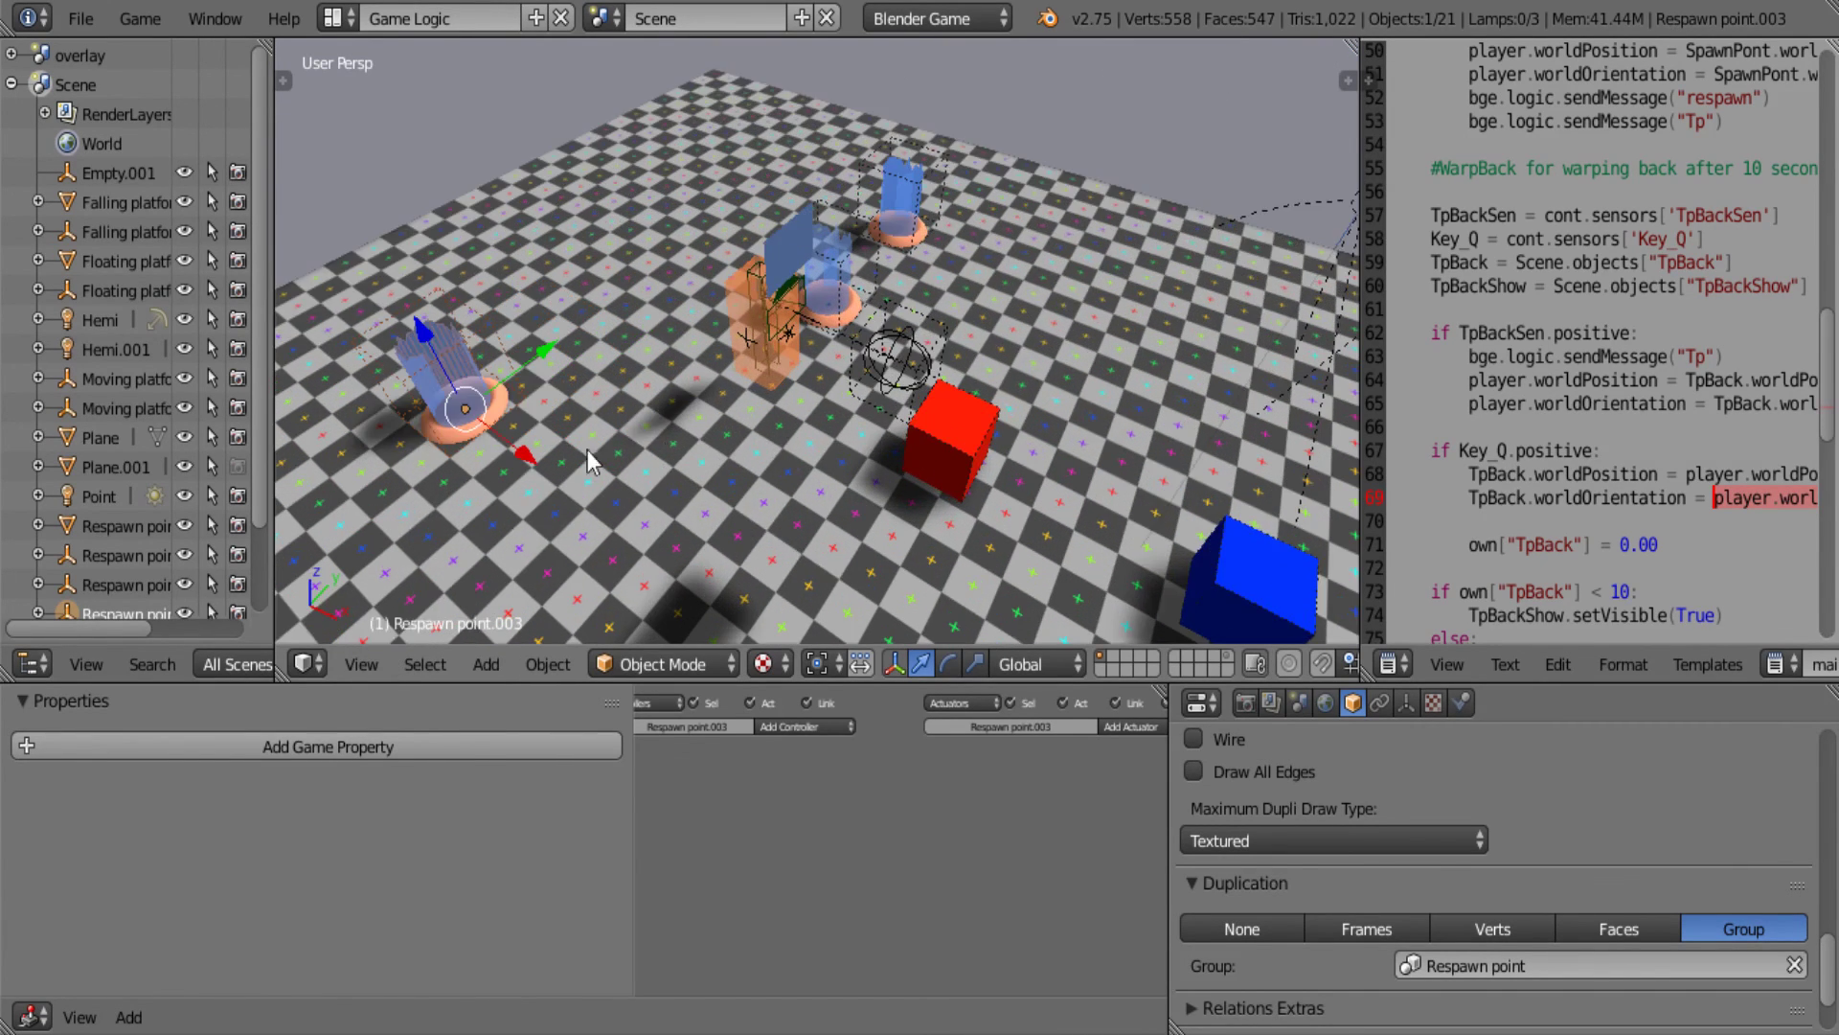
key(a)
Inspect the respawn points one by one and view their placement on the floor from several sides.
middle_drag(571, 451, 726, 313)
middle_drag(532, 394, 575, 436)
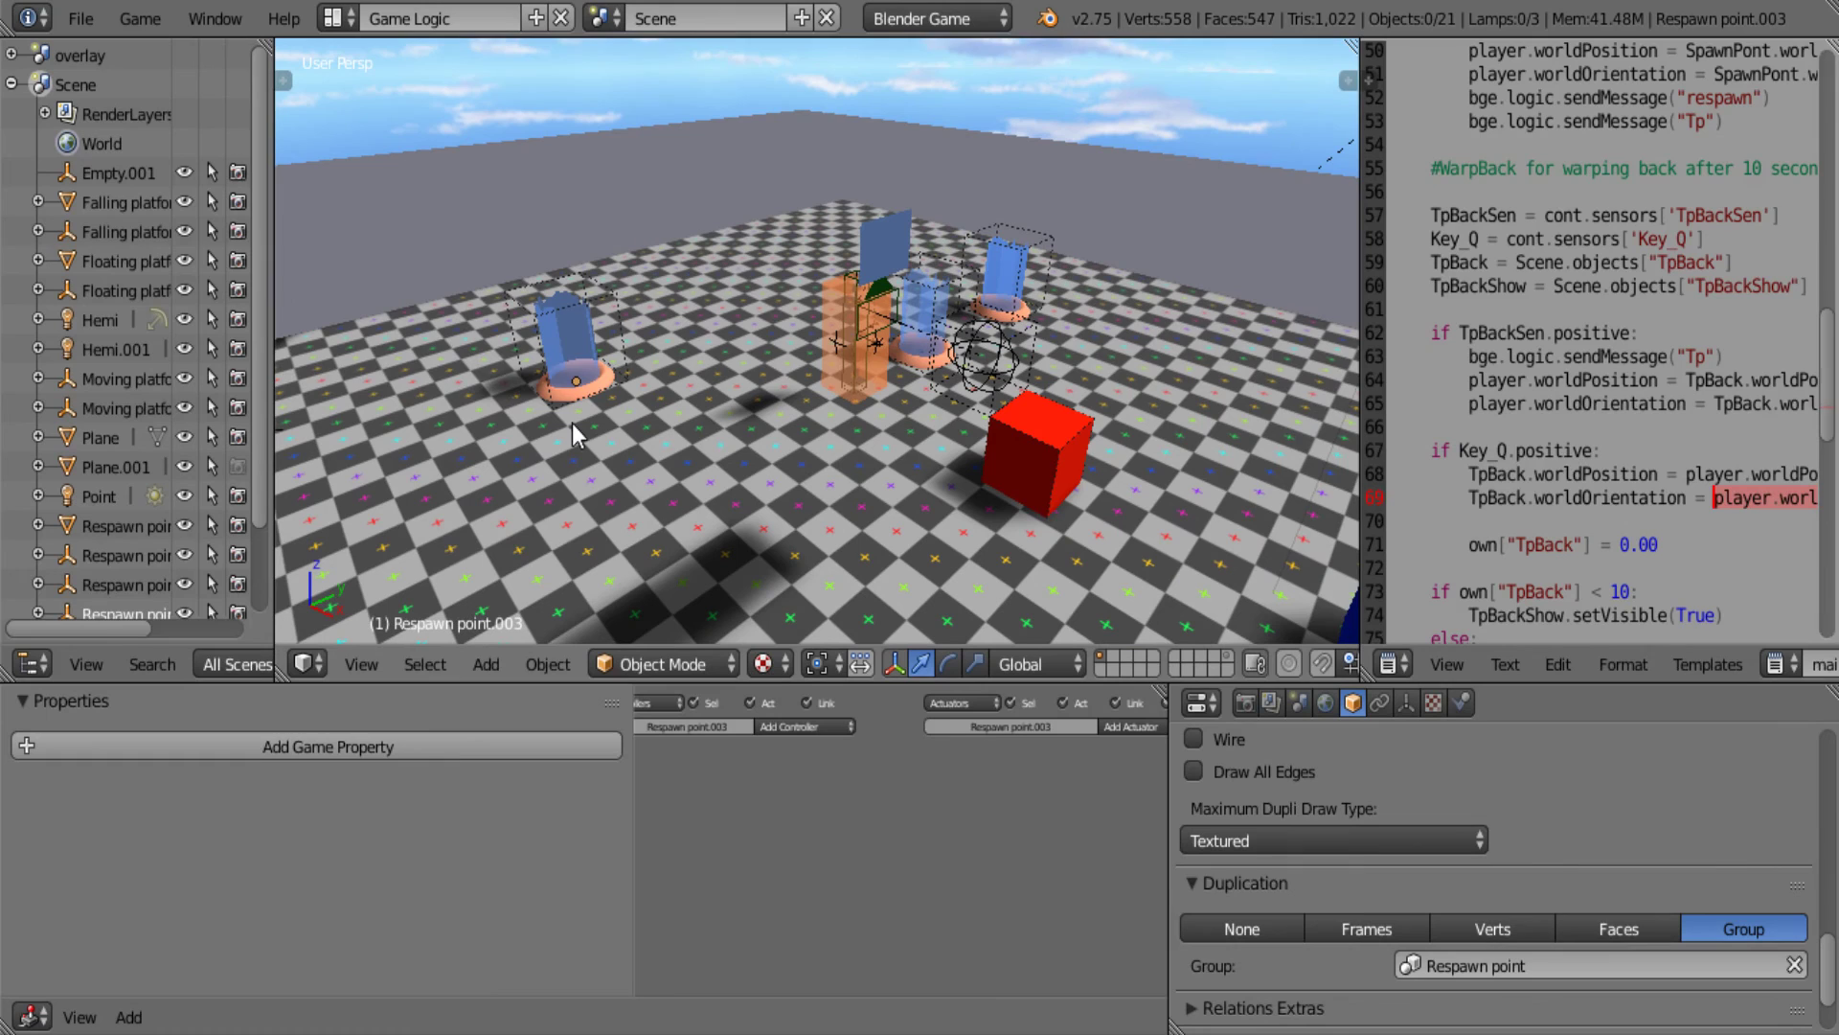
right_click(563, 374)
middle_drag(563, 374, 828, 417)
right_click(825, 406)
right_click(1008, 438)
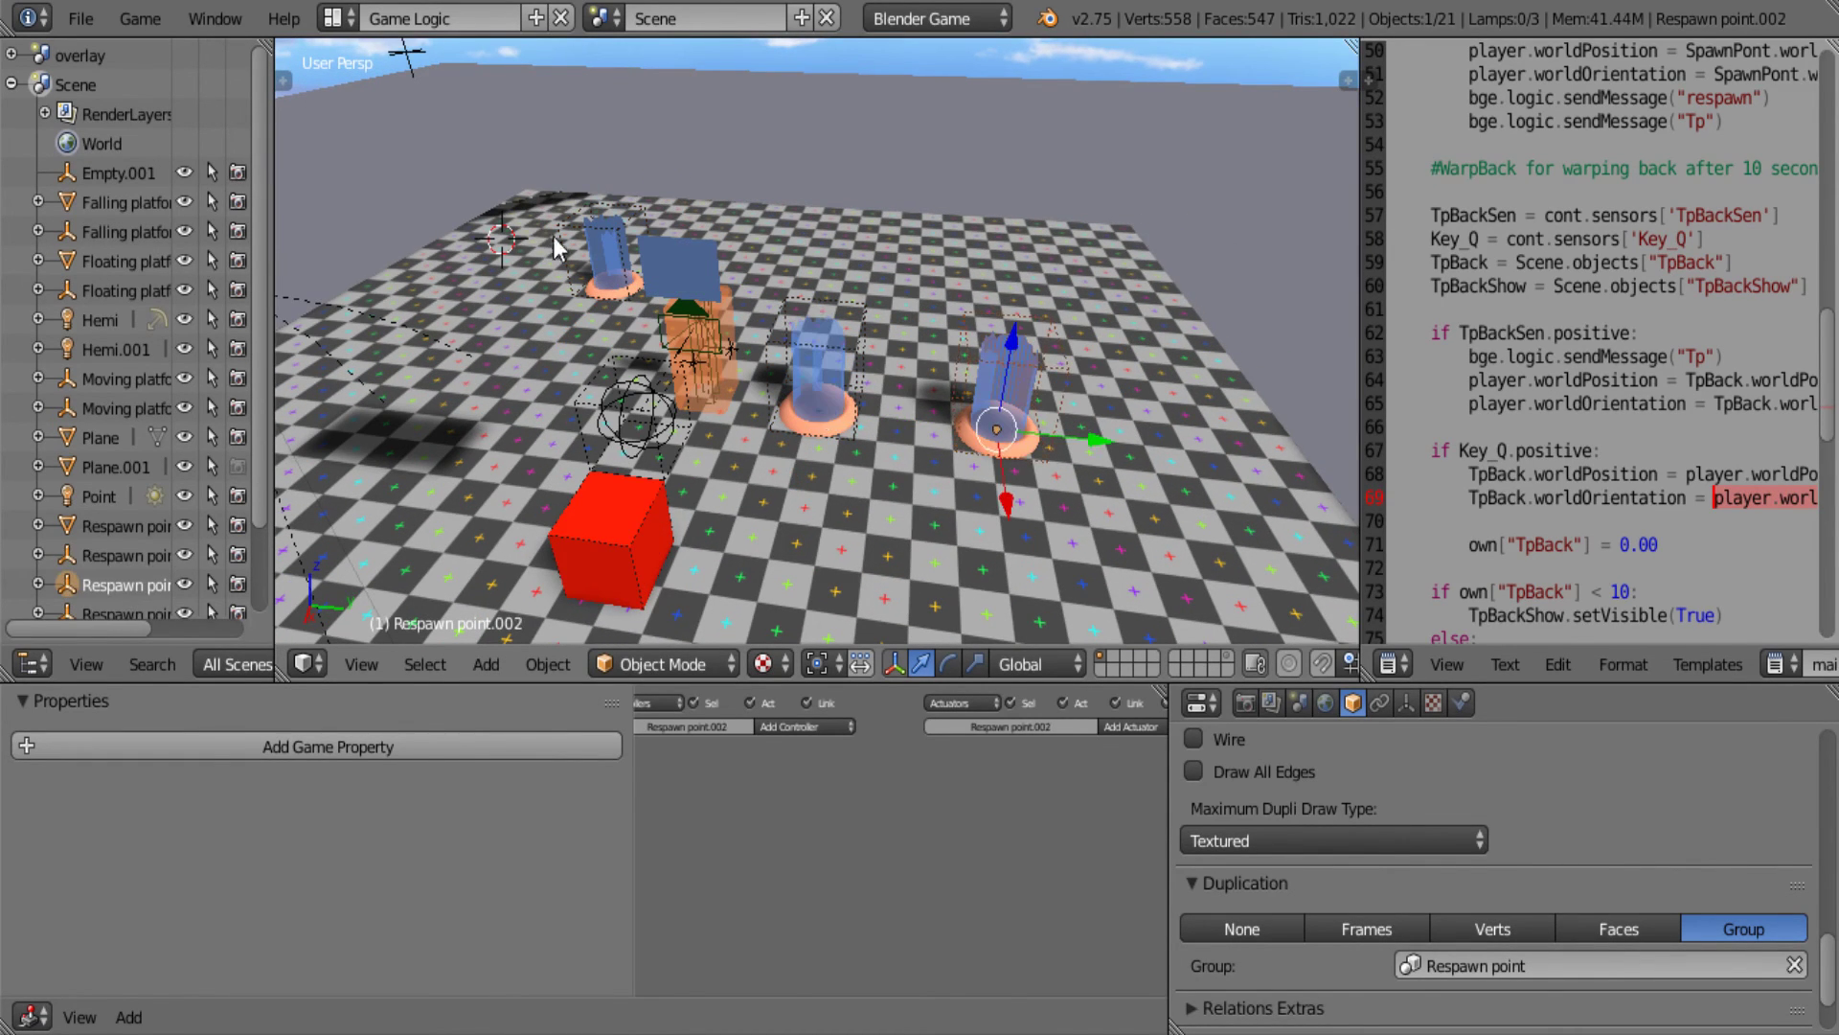
right_click(593, 273)
right_click(842, 427)
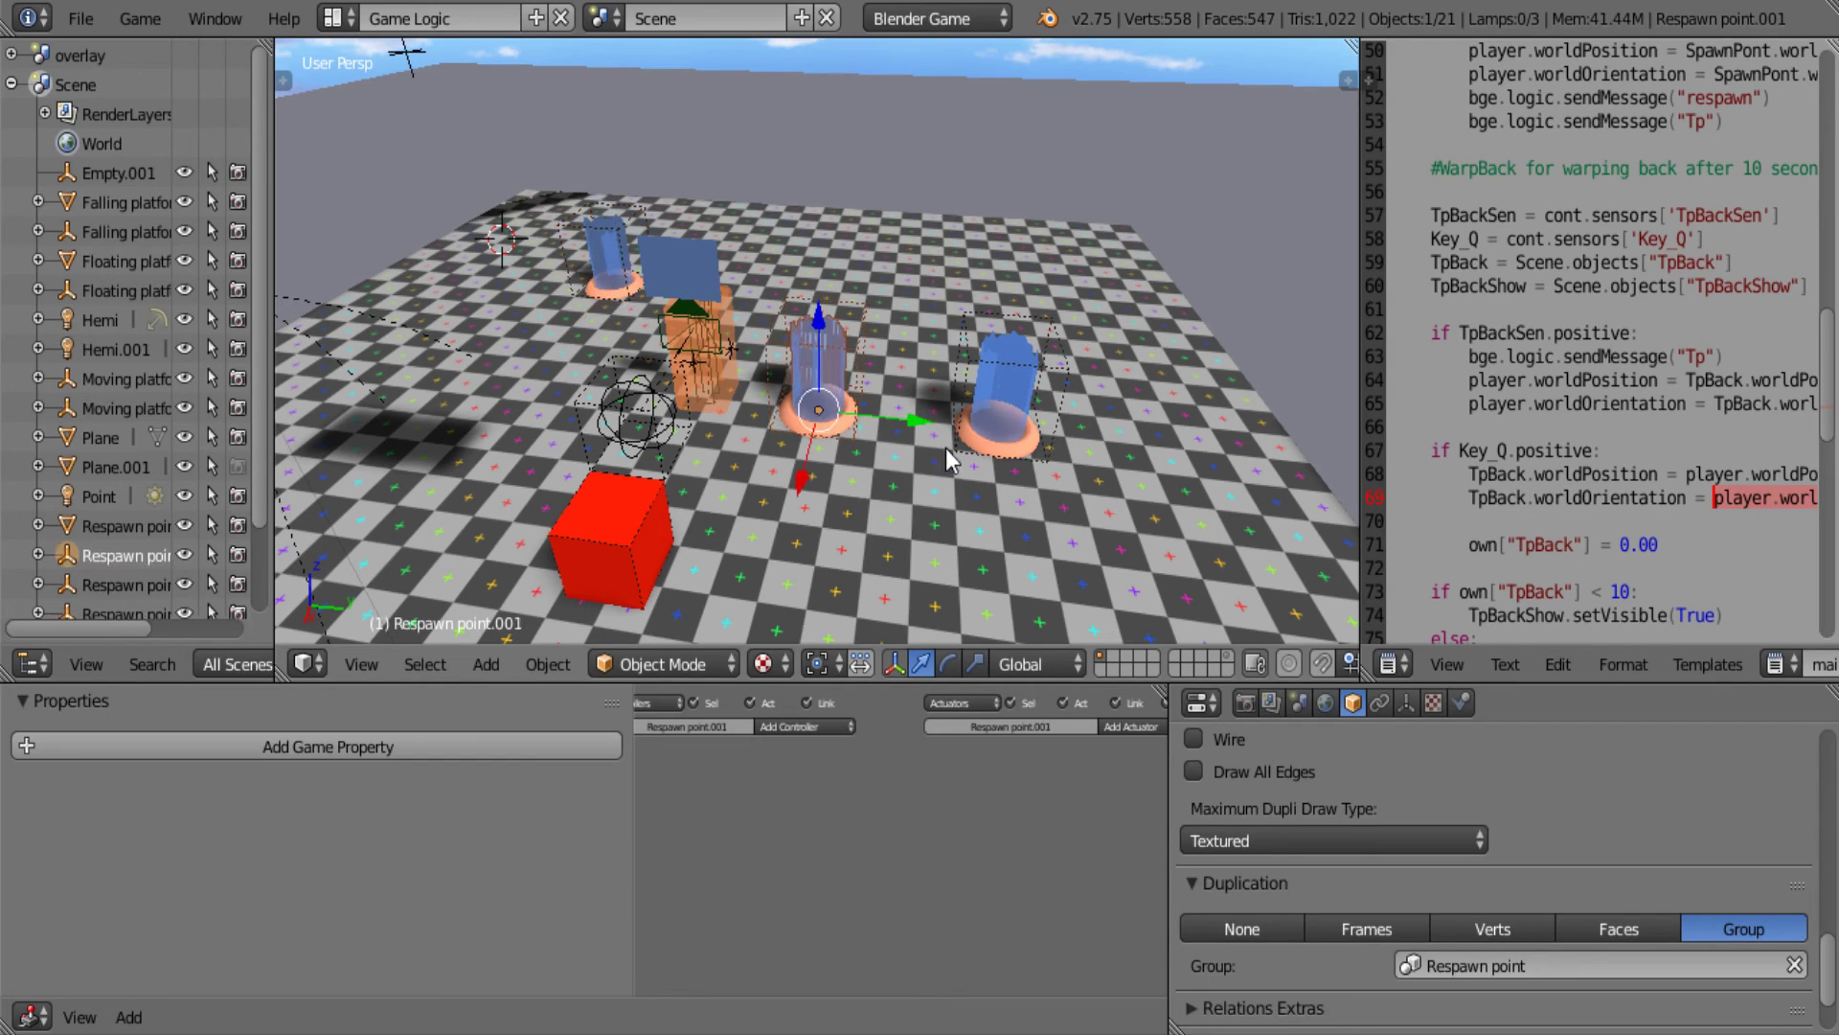
right_click(986, 433)
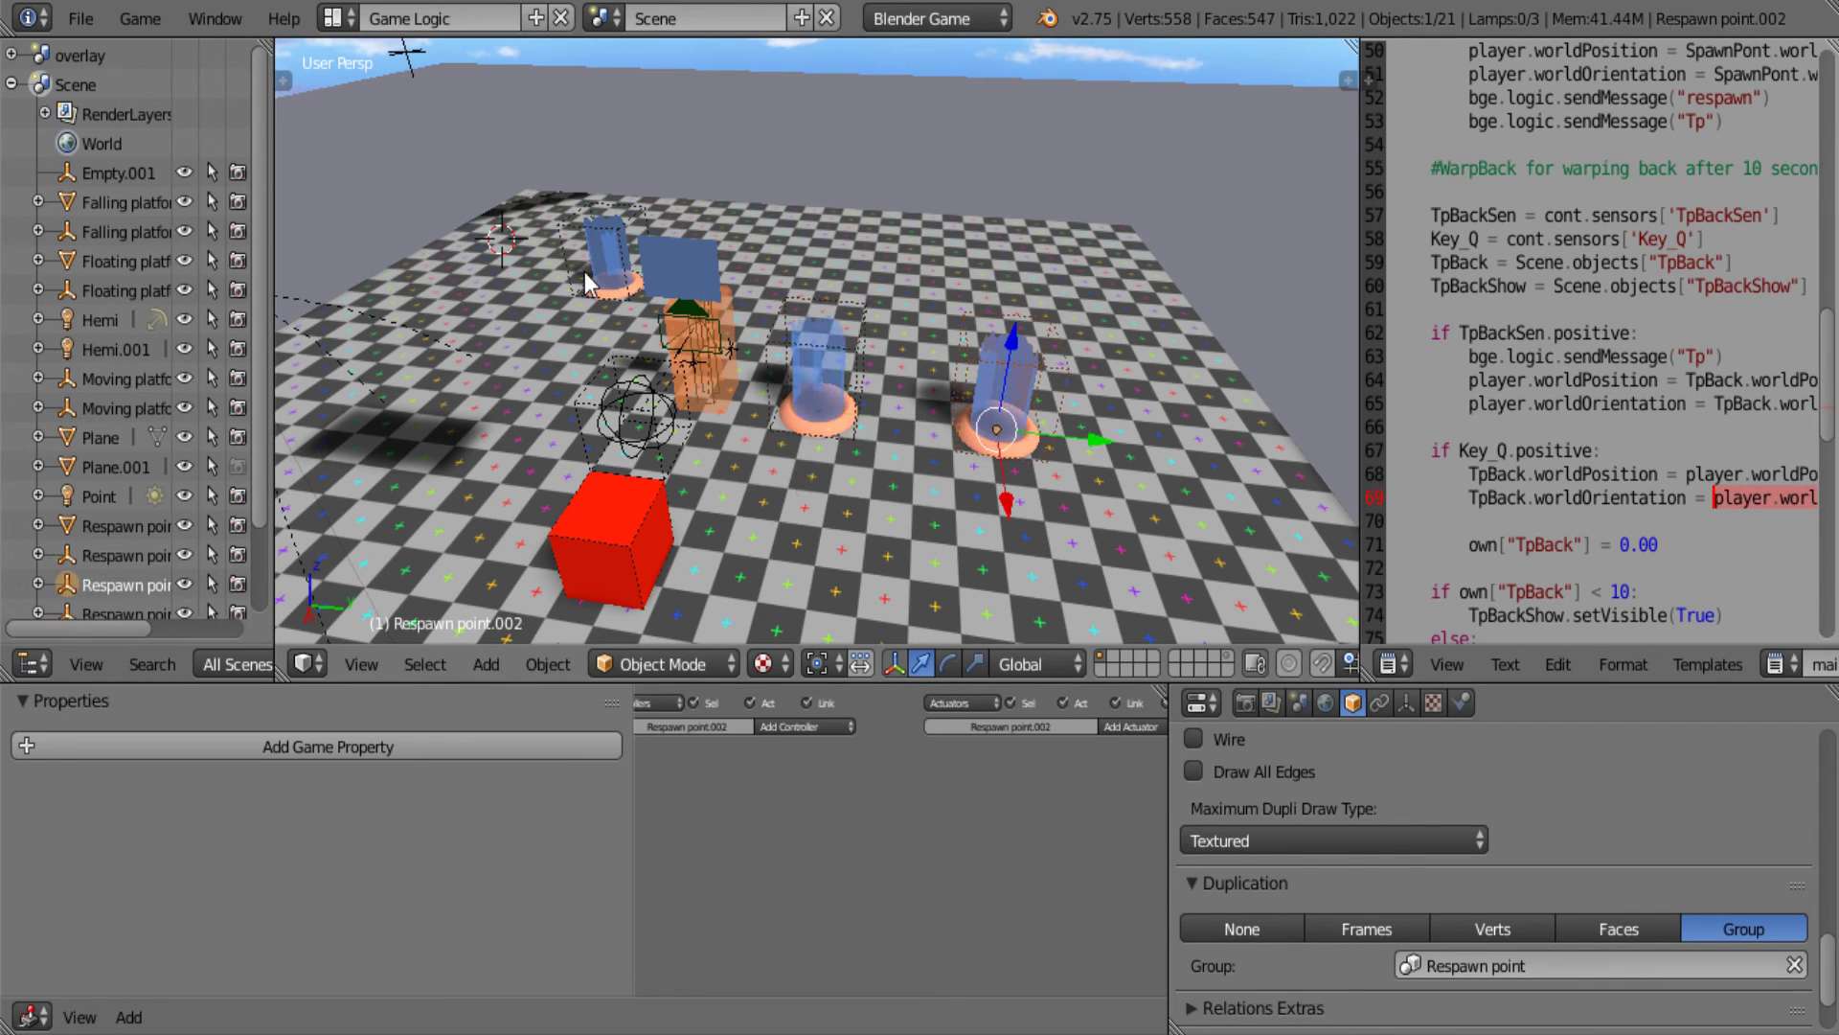
right_click(867, 345)
key(a)
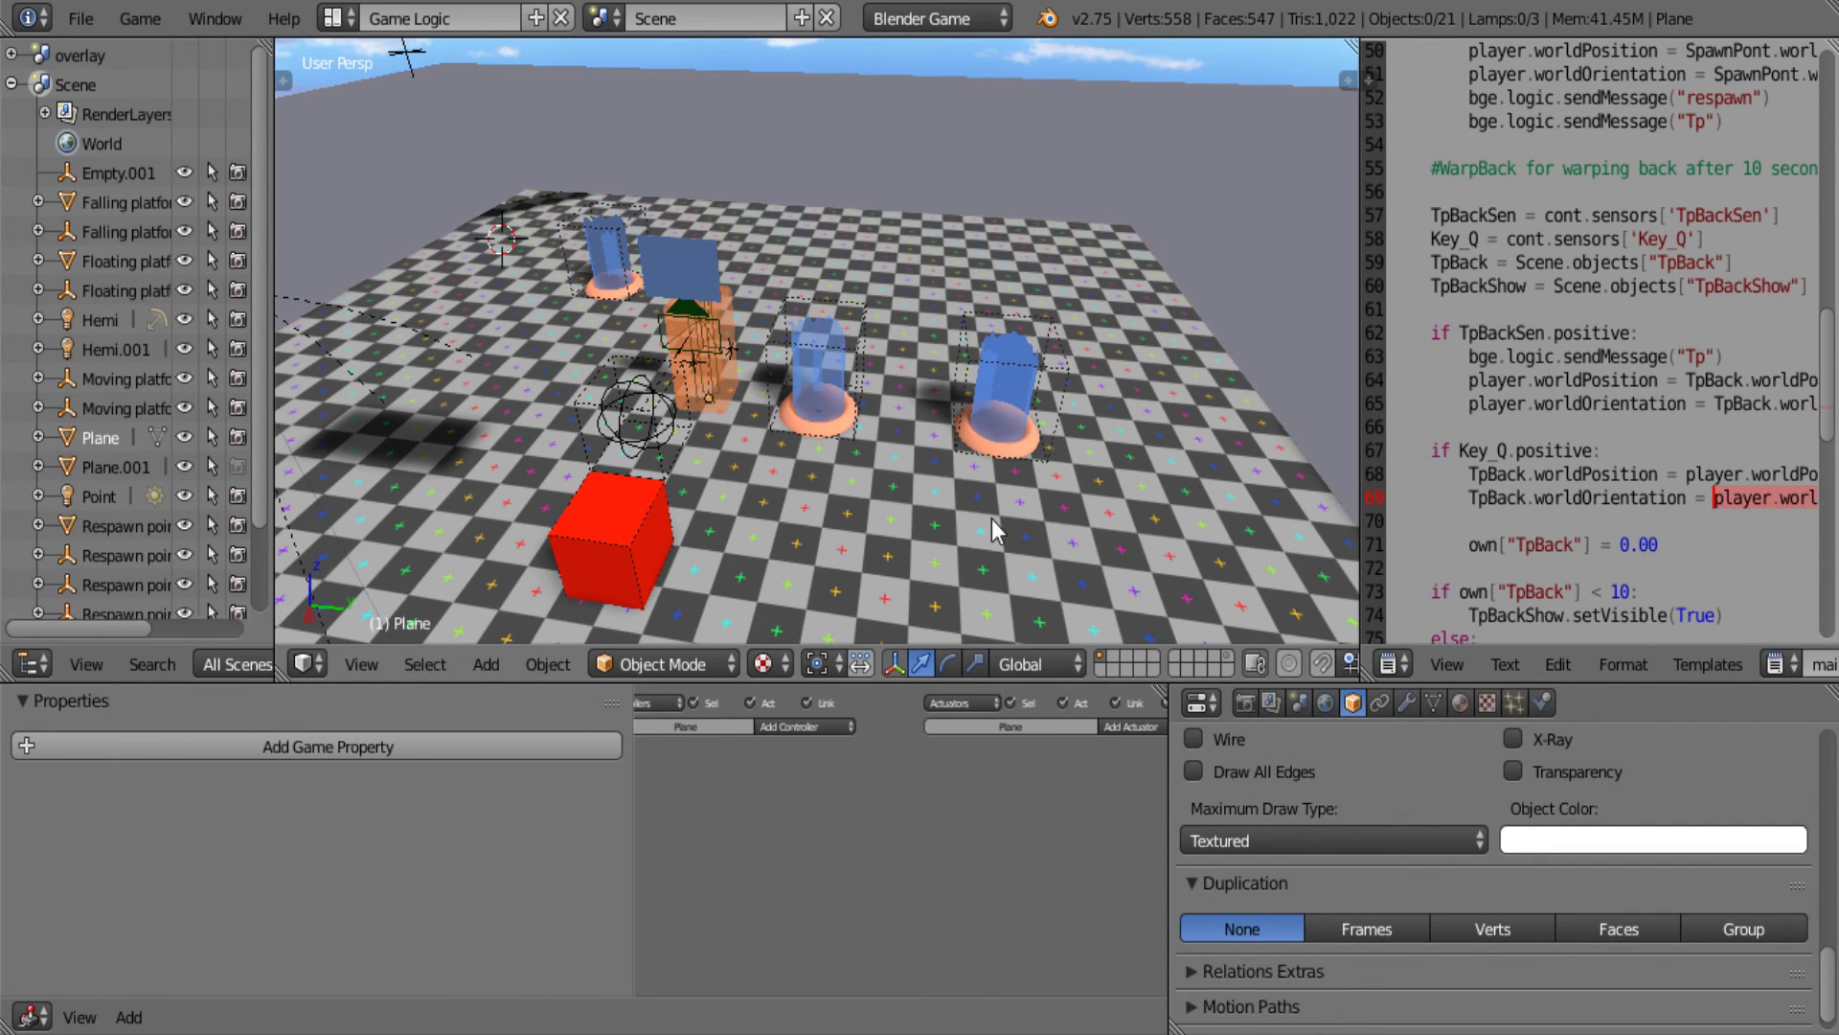
middle_drag(991, 527, 907, 406)
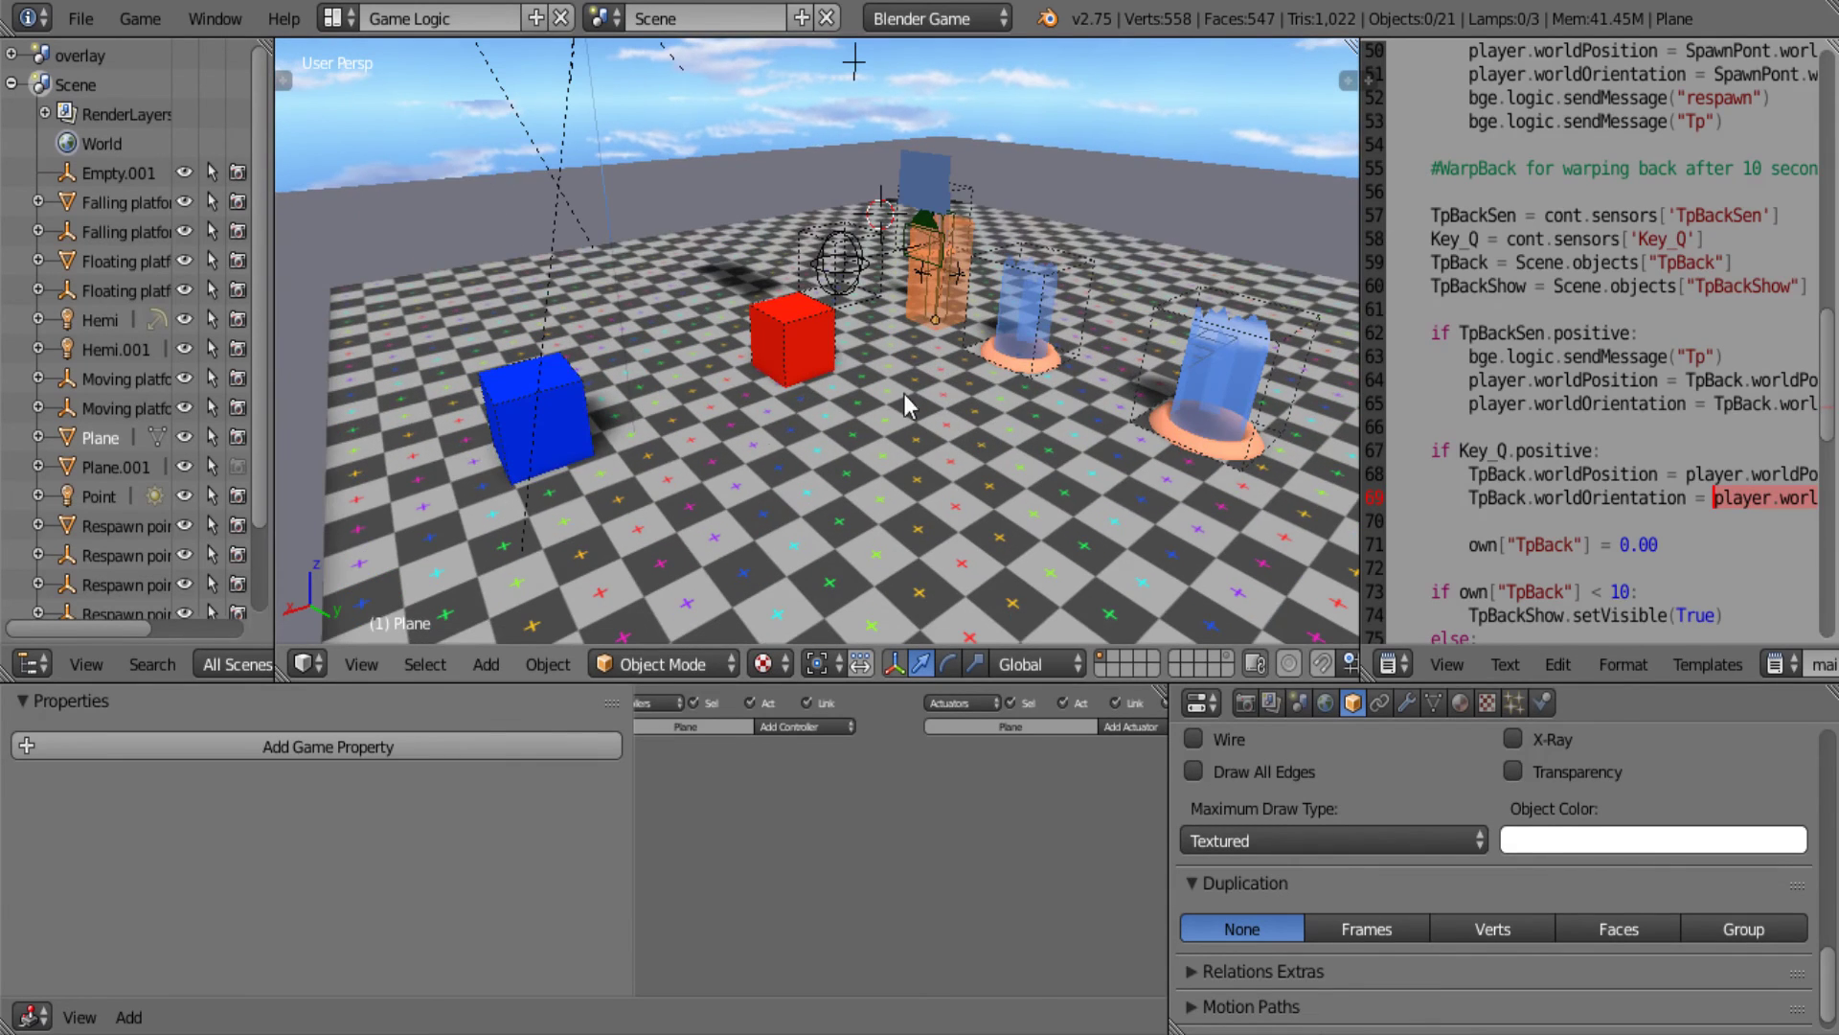
Add an instance of the Fps Player group to the scene.
right_click(572, 438)
key(shift+a)
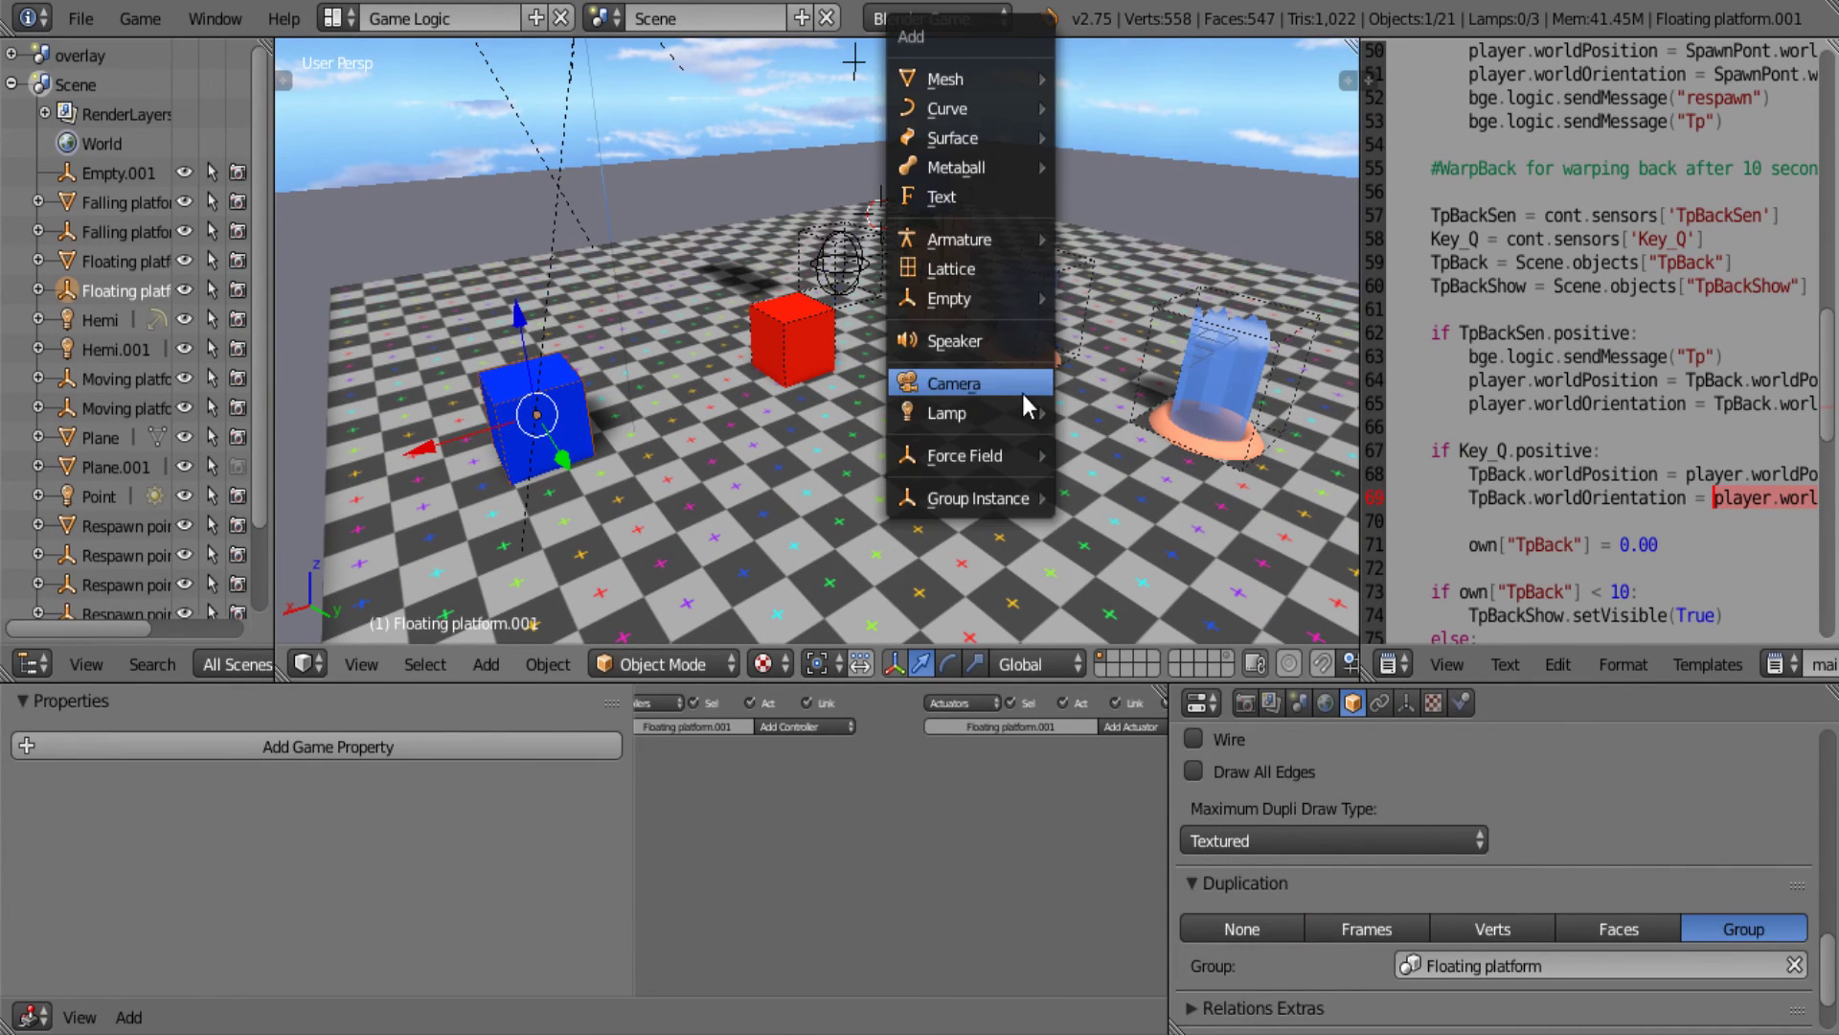
mouse_move(979, 506)
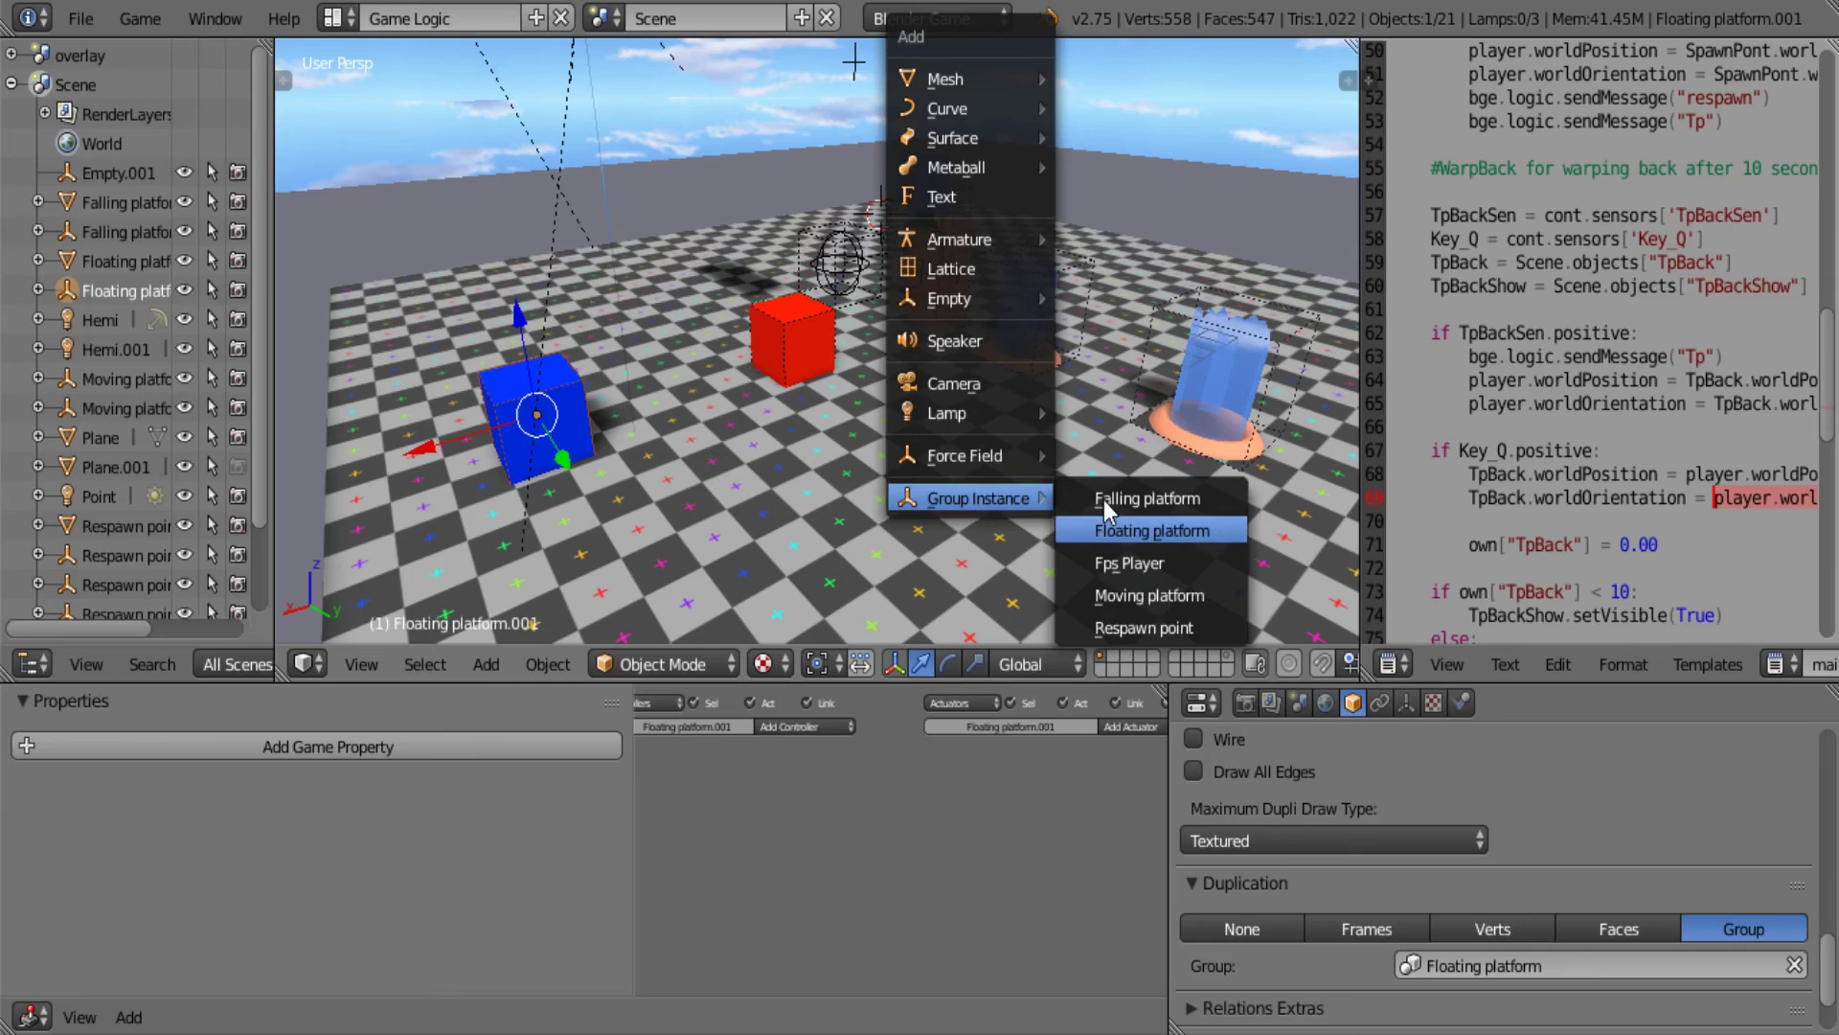
click(1119, 562)
middle_drag(1087, 535, 979, 534)
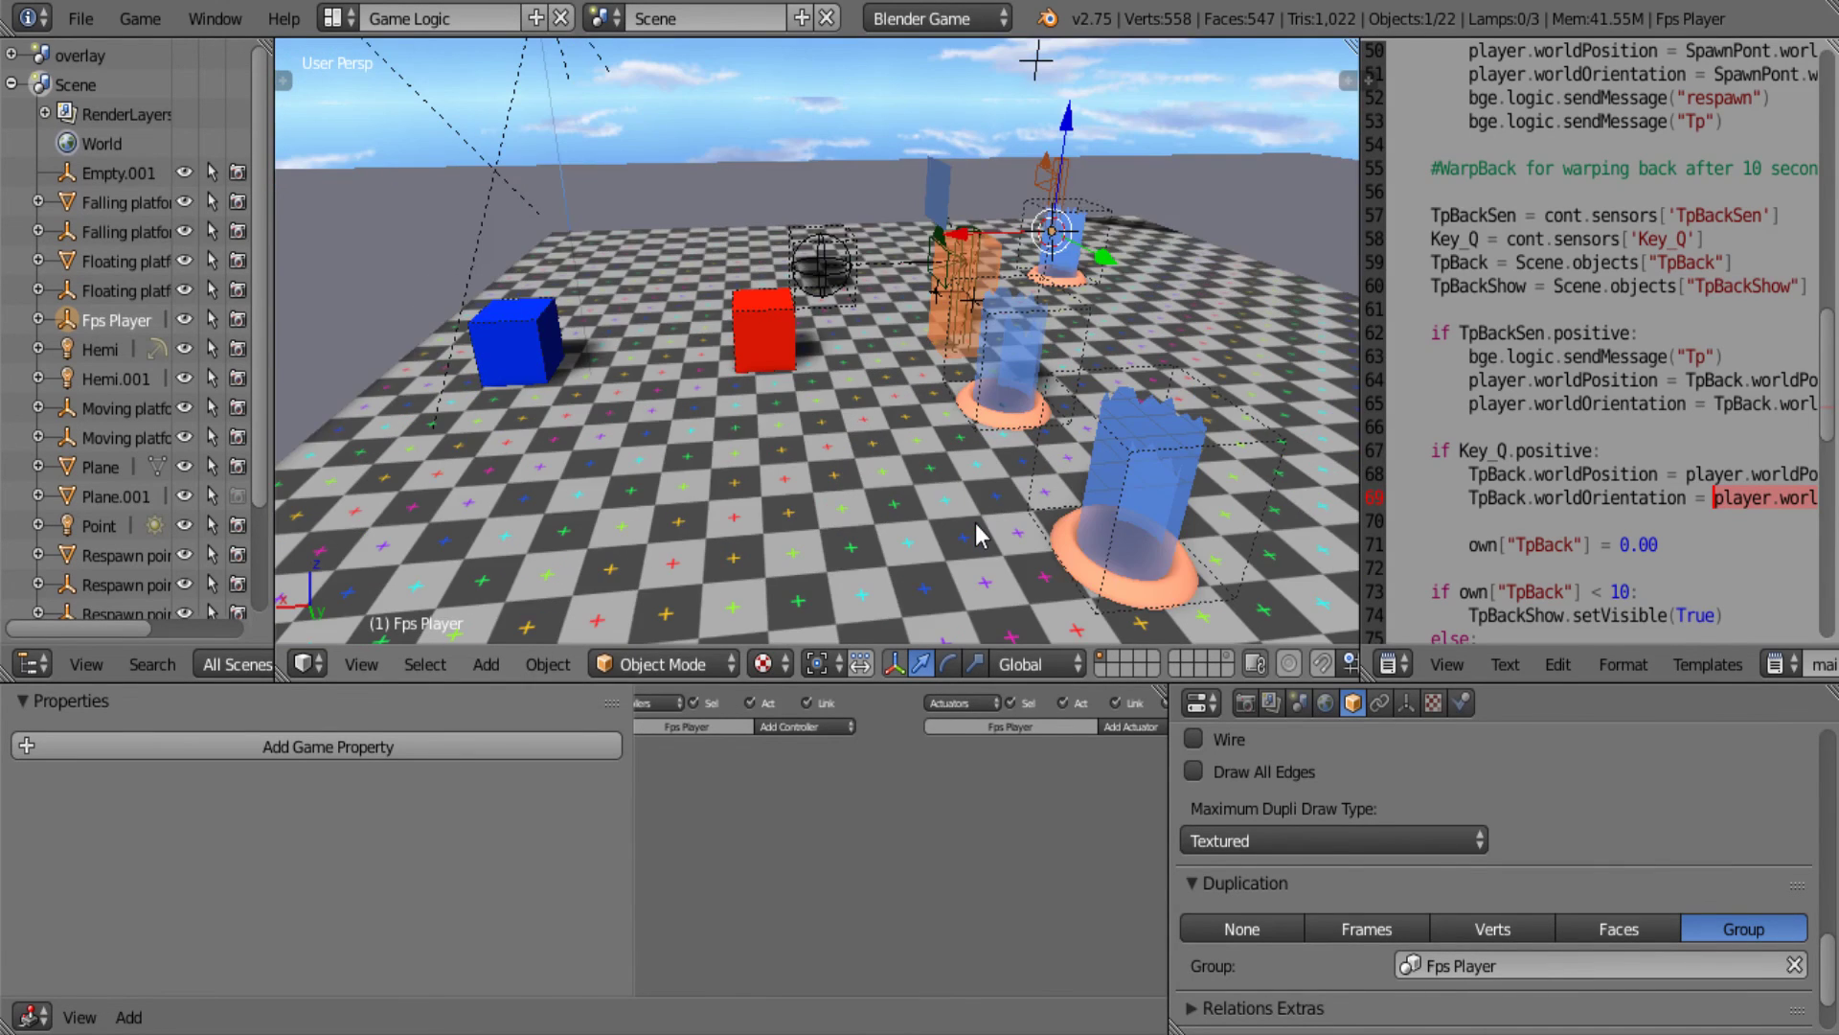
Delete the newly added Fps Player instance.
key(KP_Decimal)
middle_drag(521, 541, 1066, 275)
key(x)
click(1065, 278)
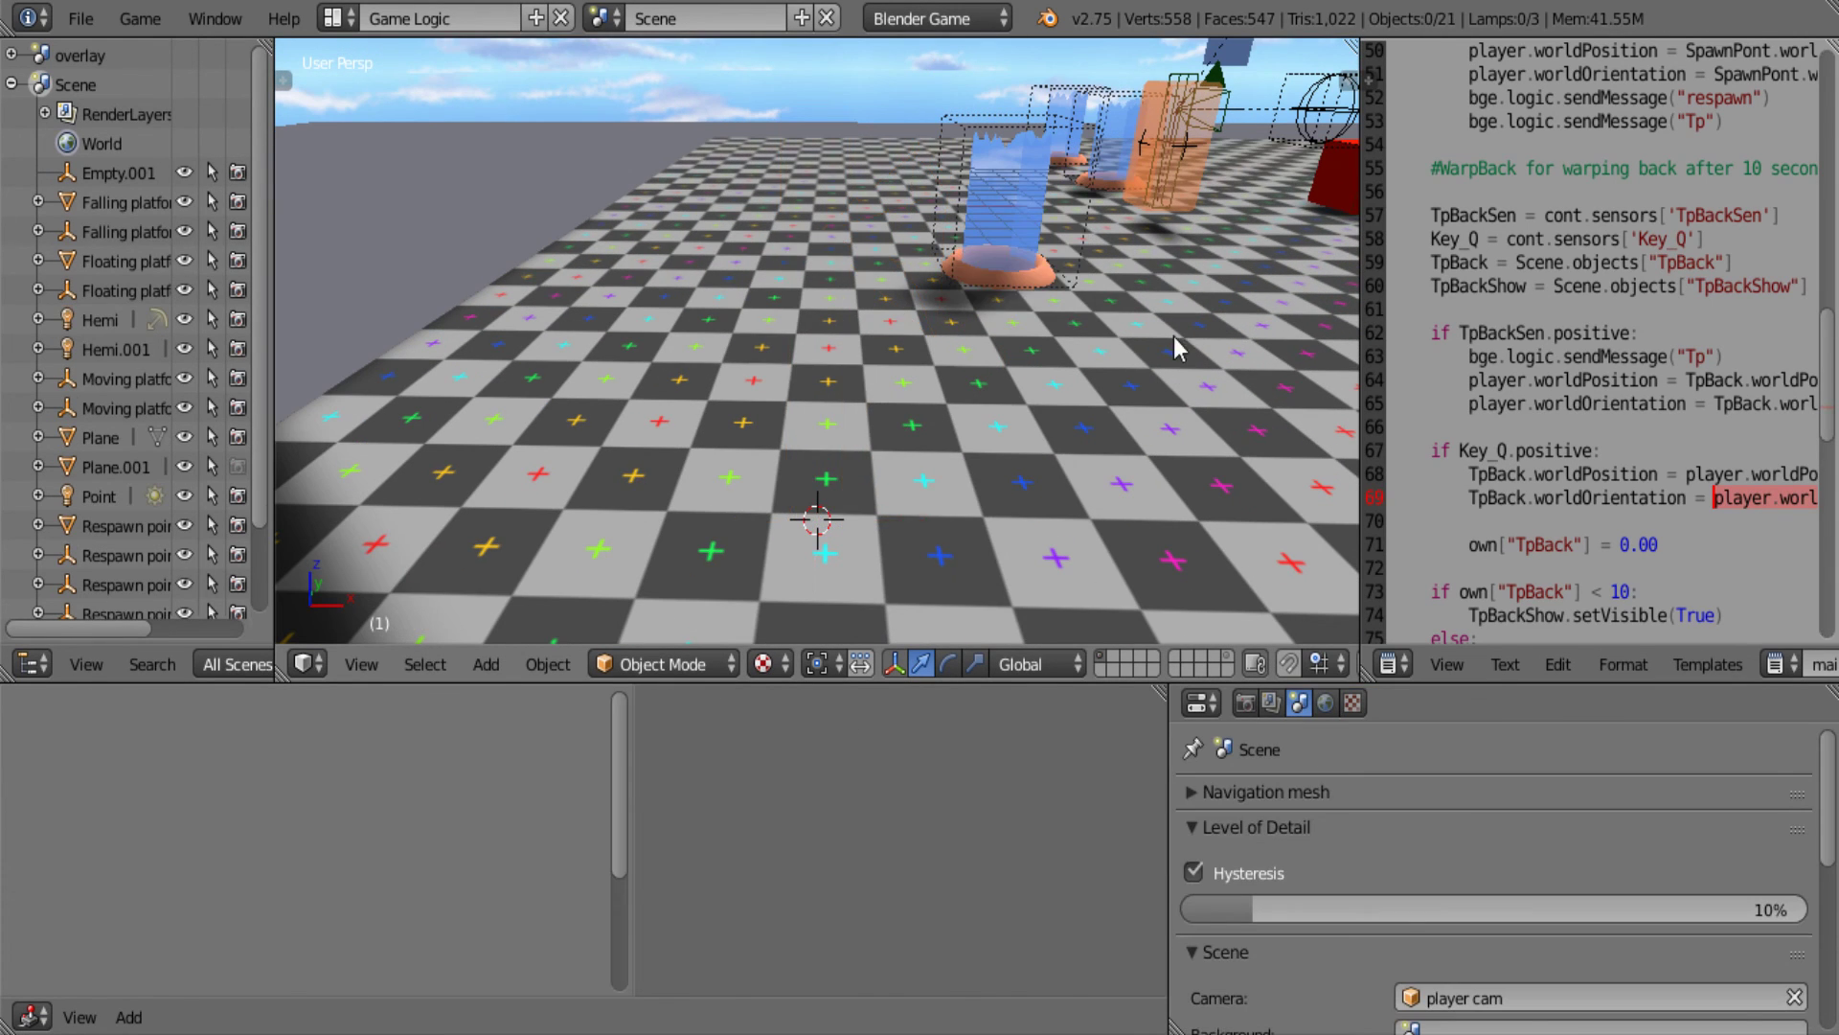
Add an instance of the Moving platform group and place it in the air above the checkered floor's level.
middle_drag(1176, 346, 526, 320)
key(shift+a)
mouse_move(506, 500)
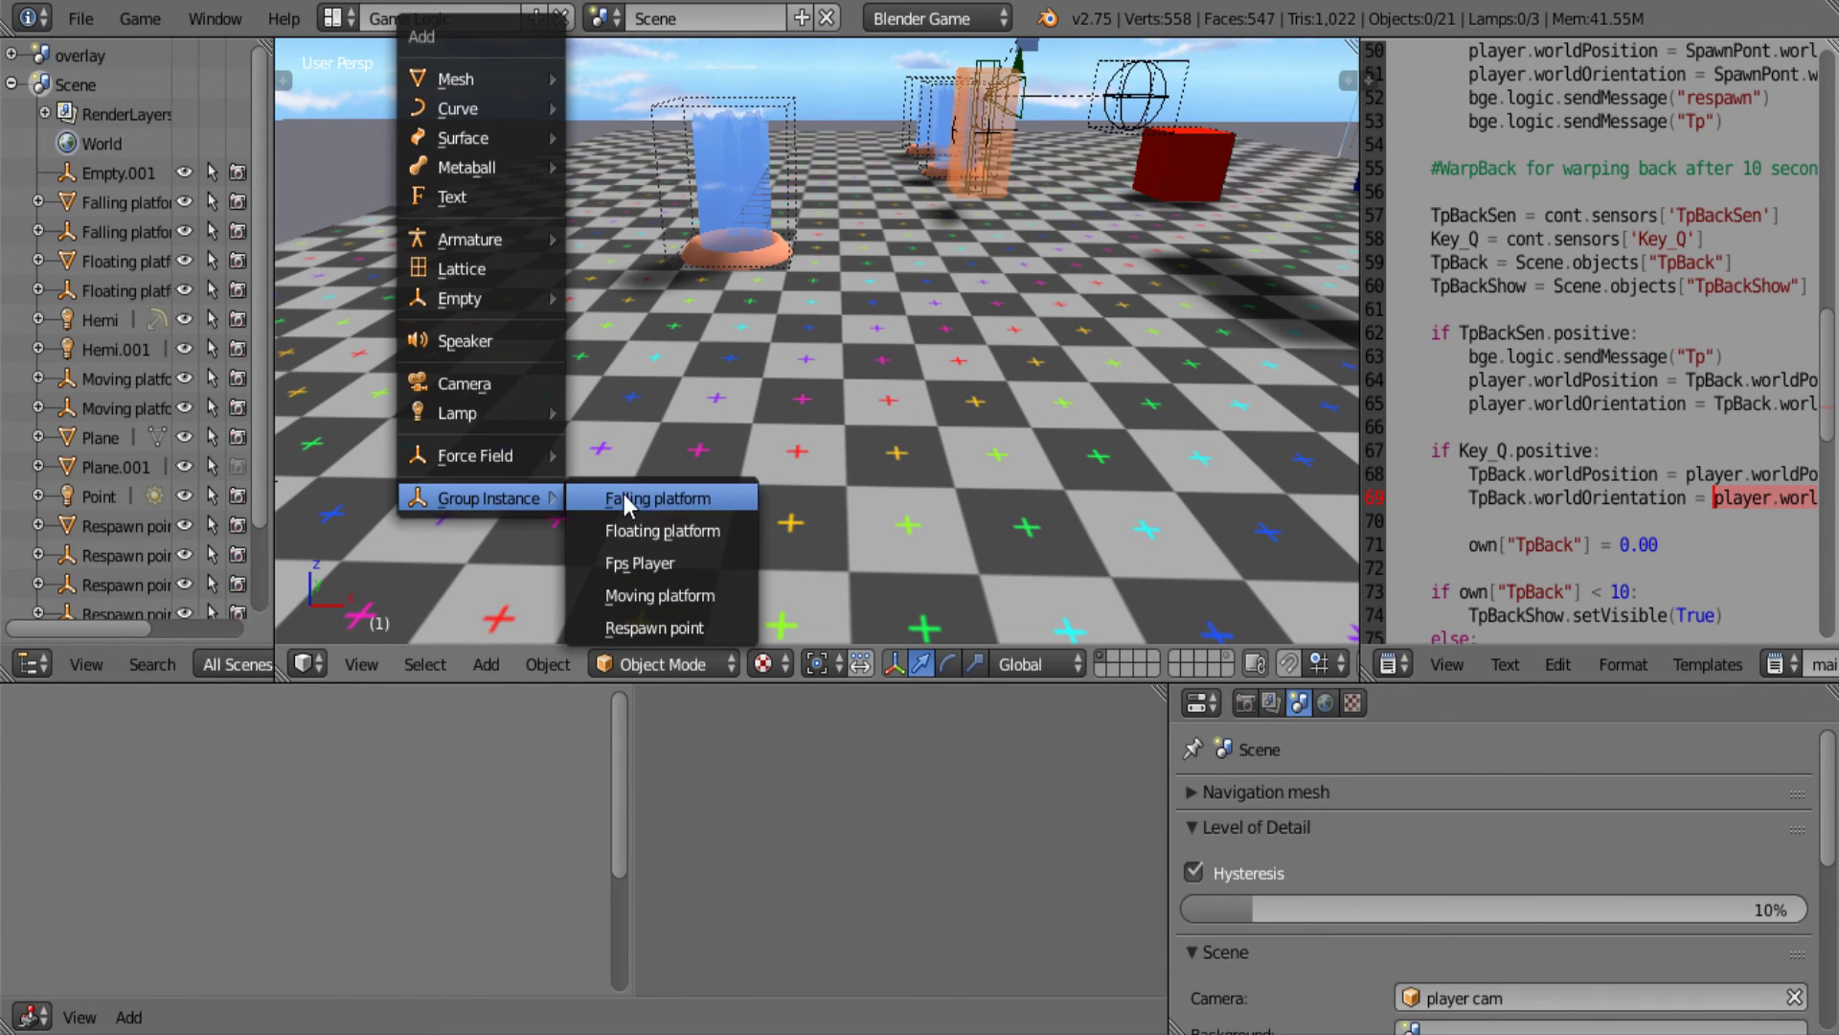
click(683, 603)
scroll(814, 489, down, 4)
key(g)
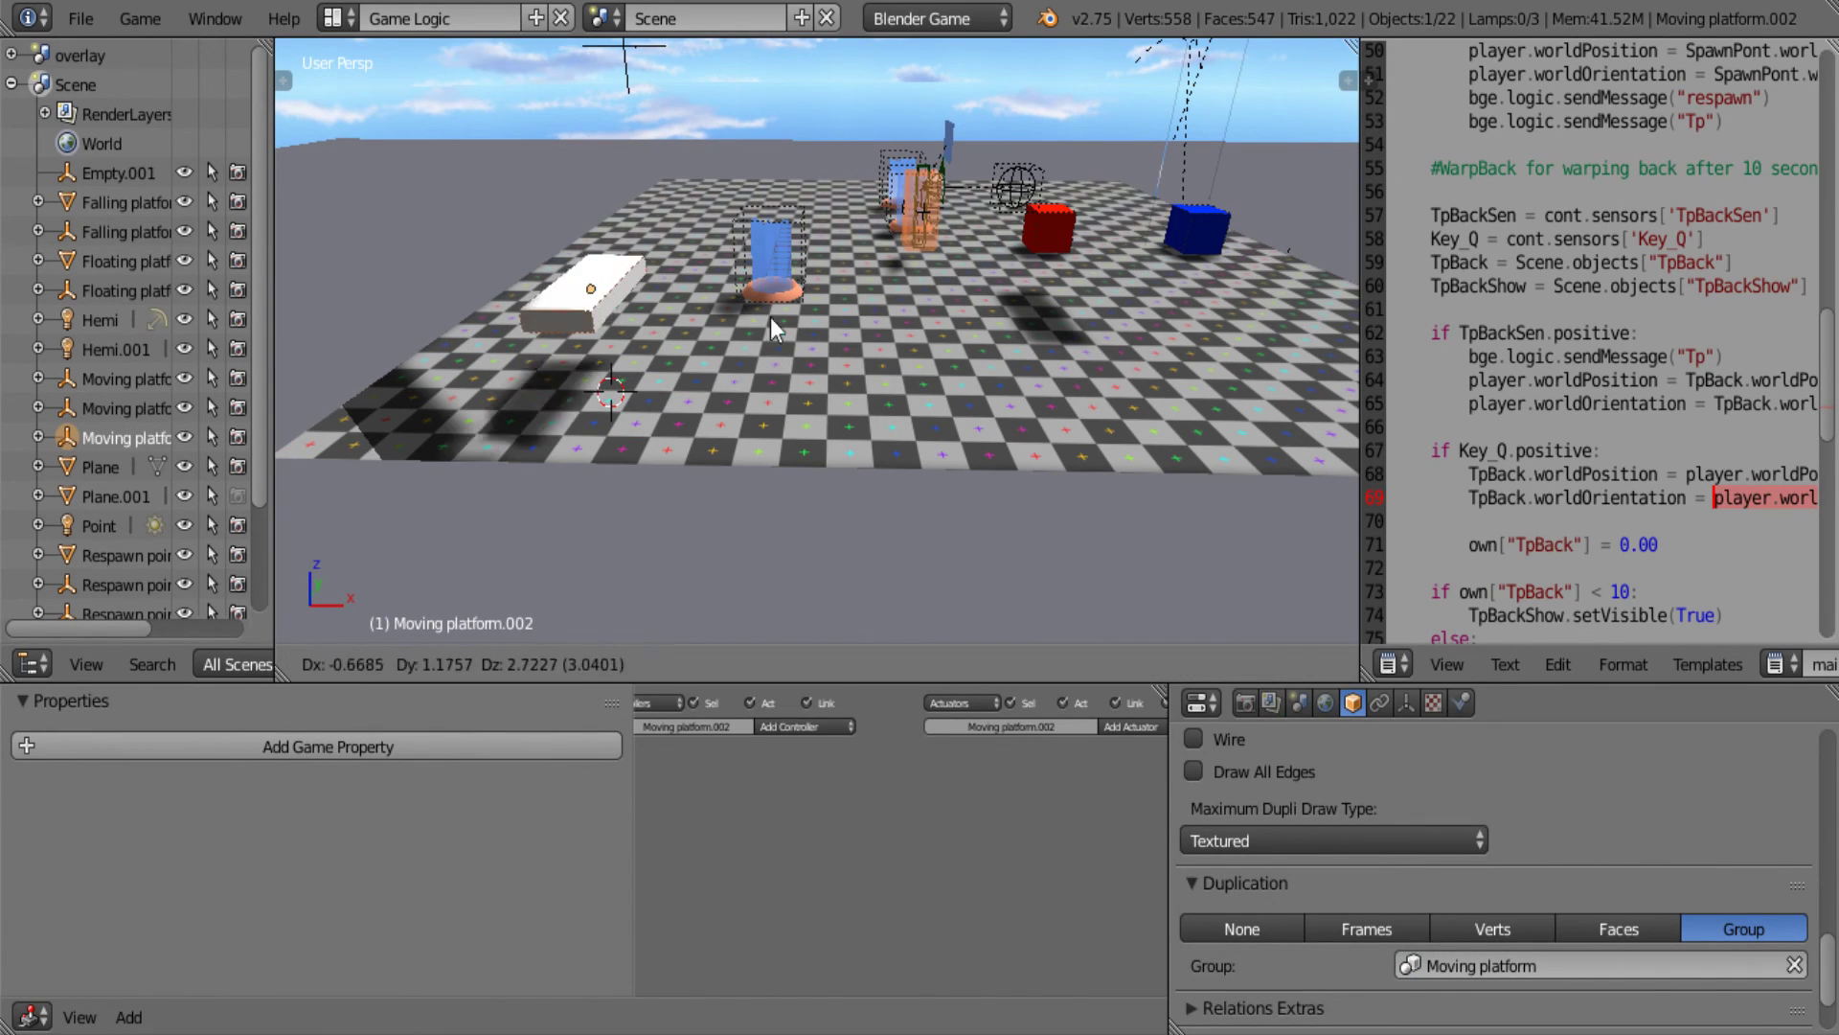
click(733, 180)
Run the game, walk and jump the player around the respawn points and platforms, and end the test.
key(p)
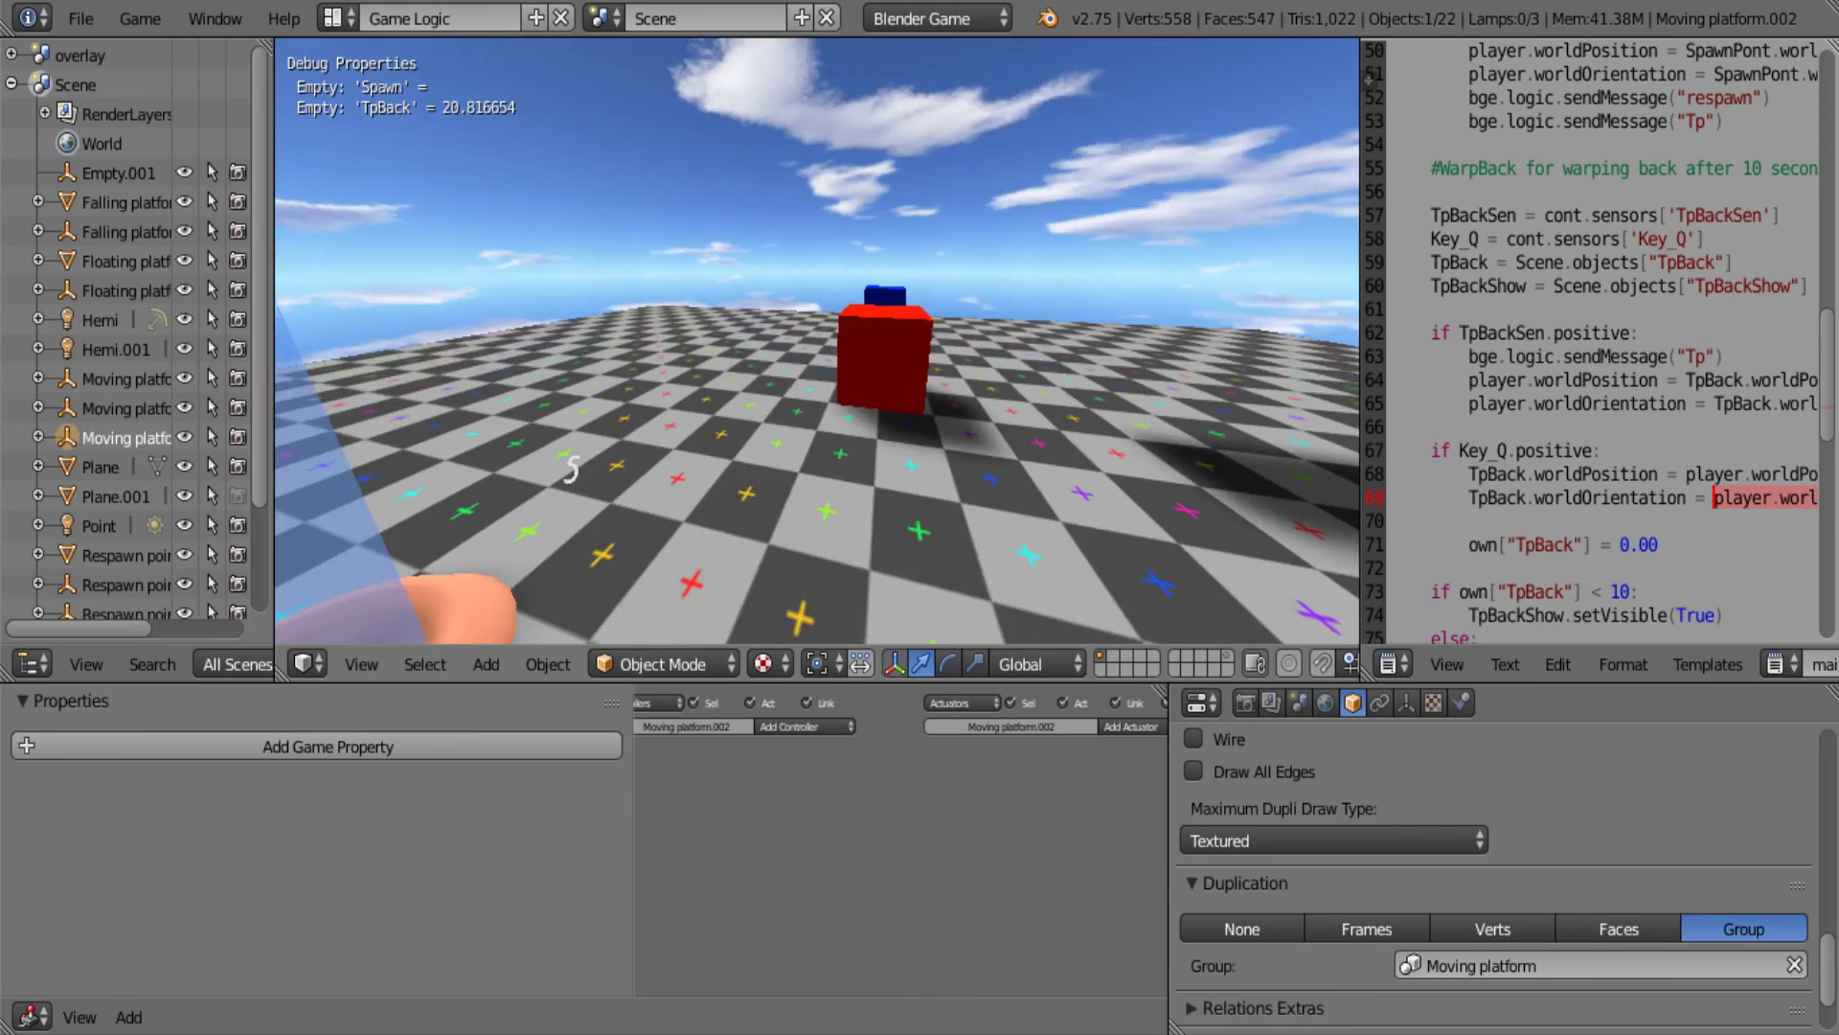
key(w)
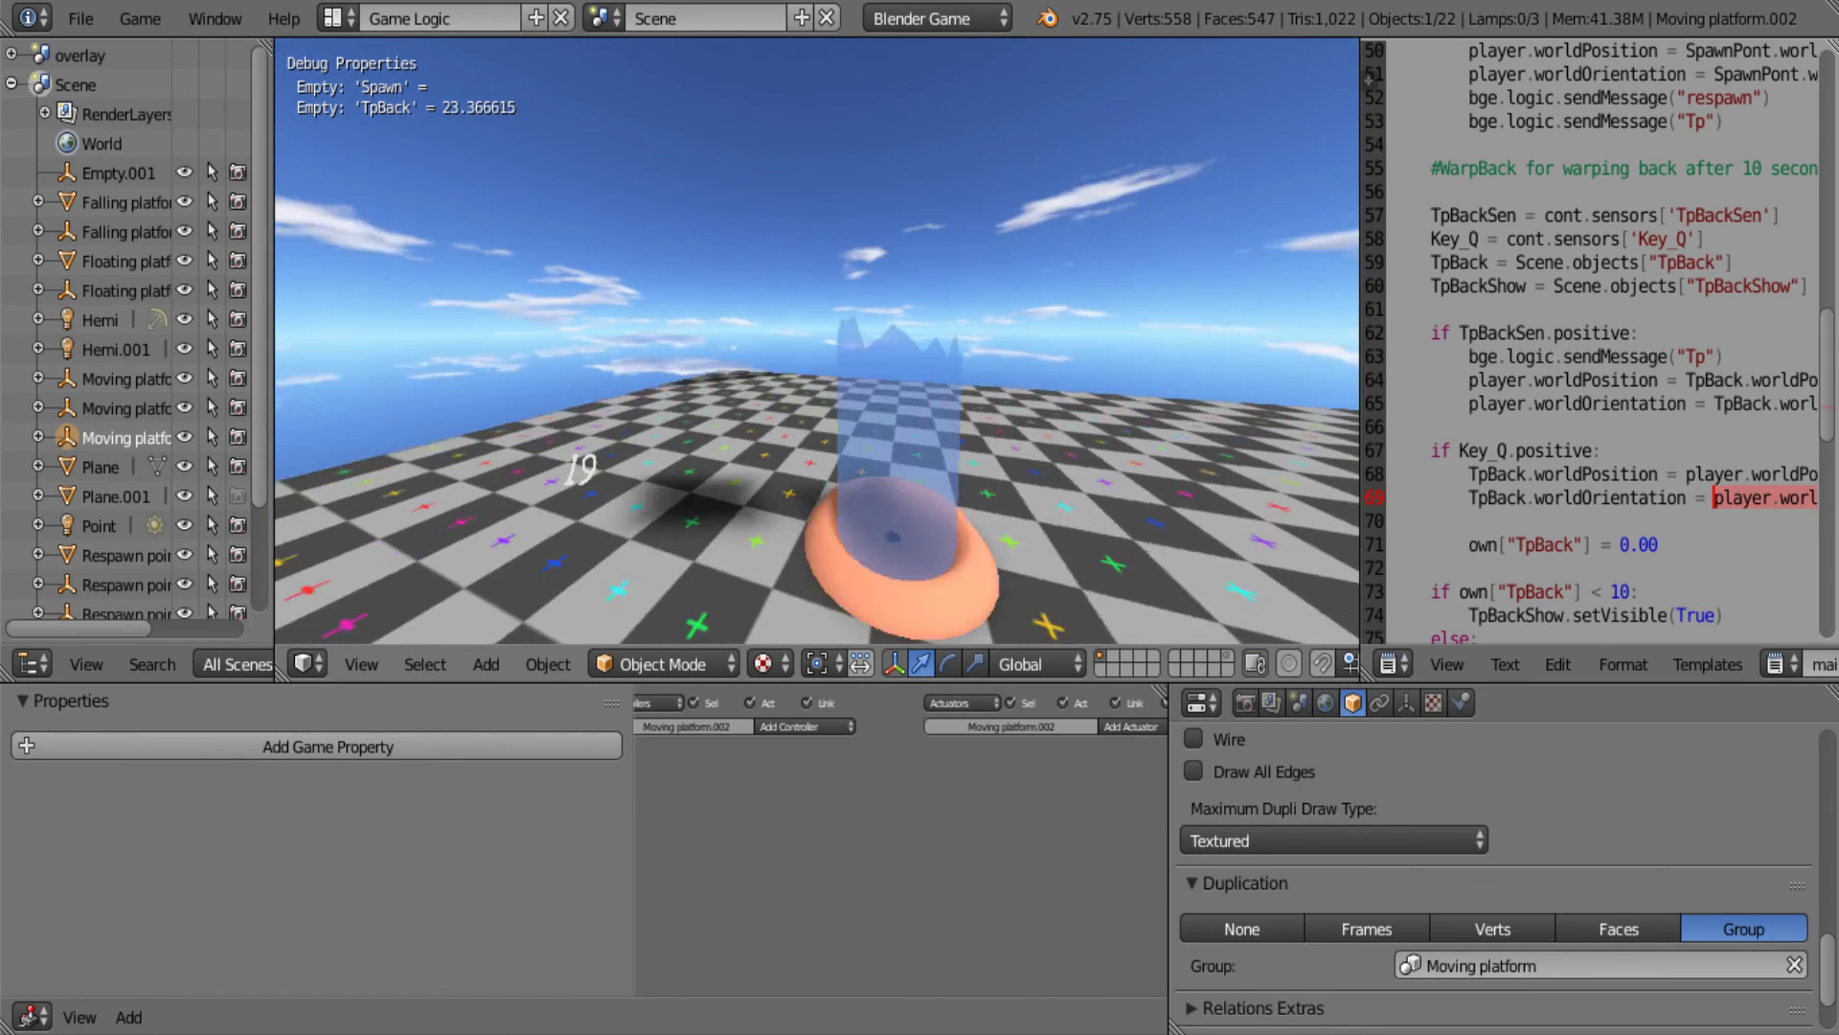
key(w)
key(space)
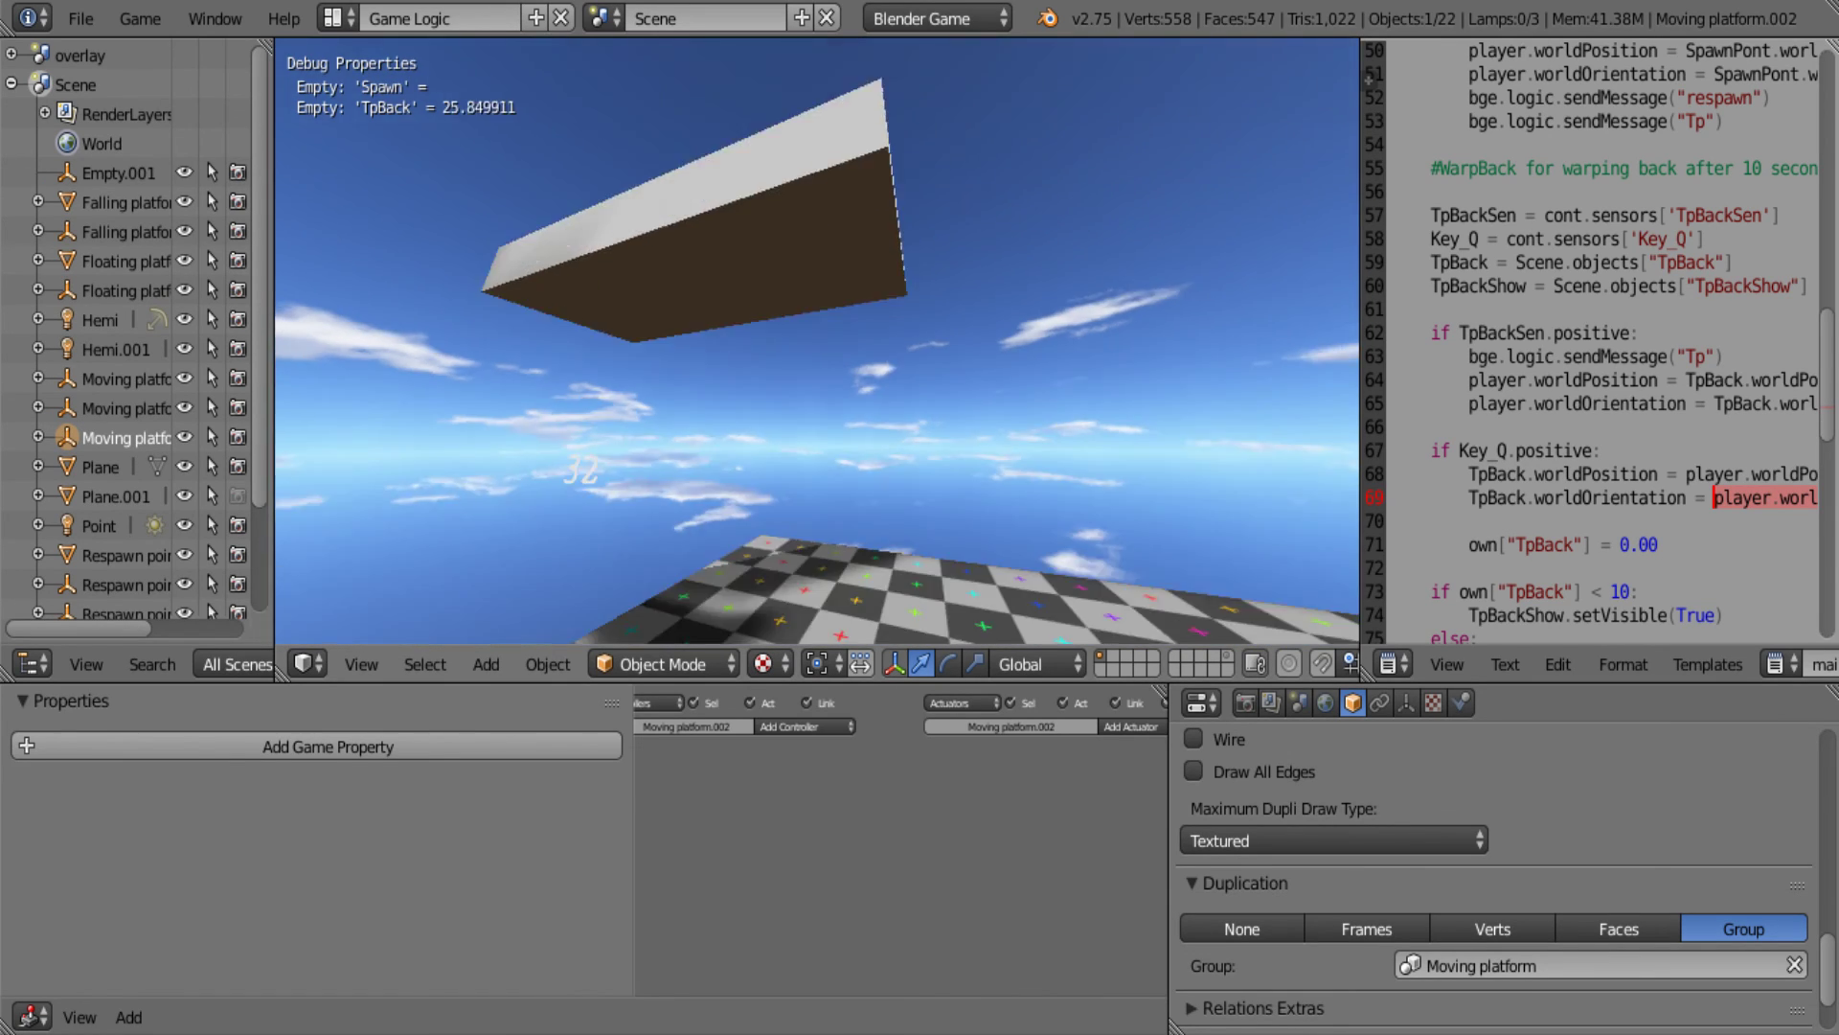
key(w)
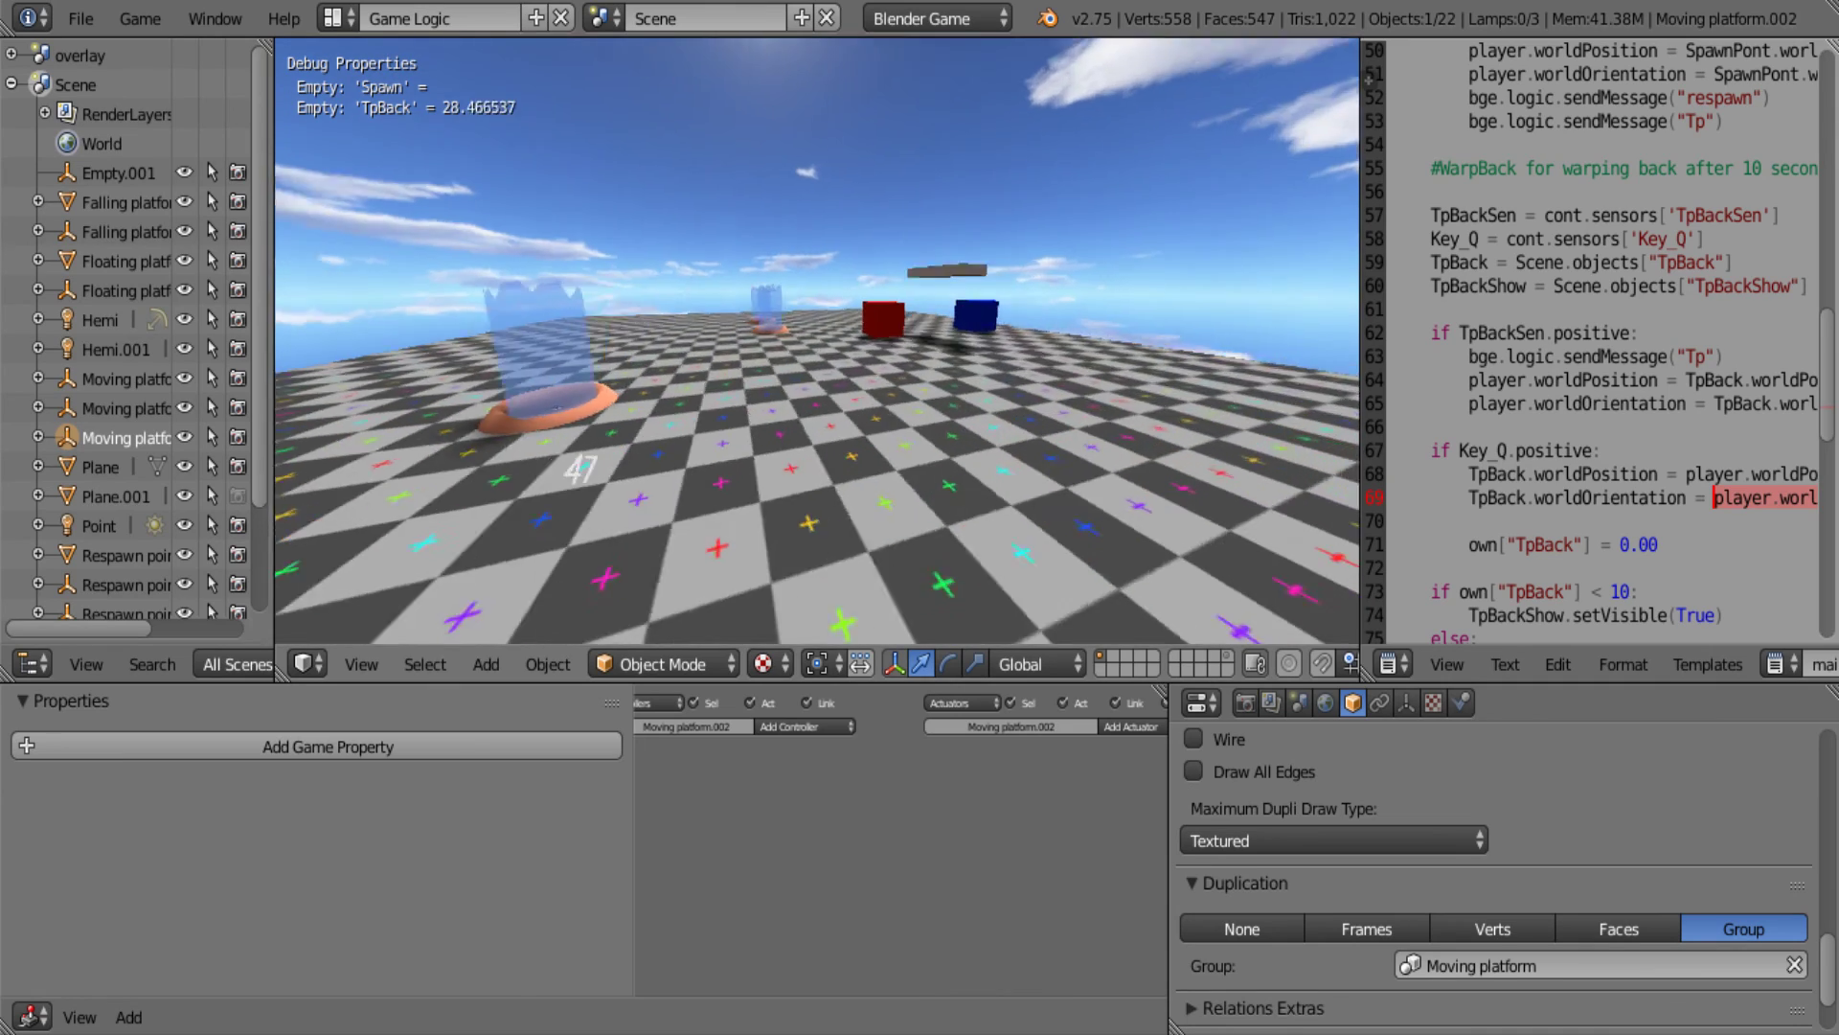
key(w)
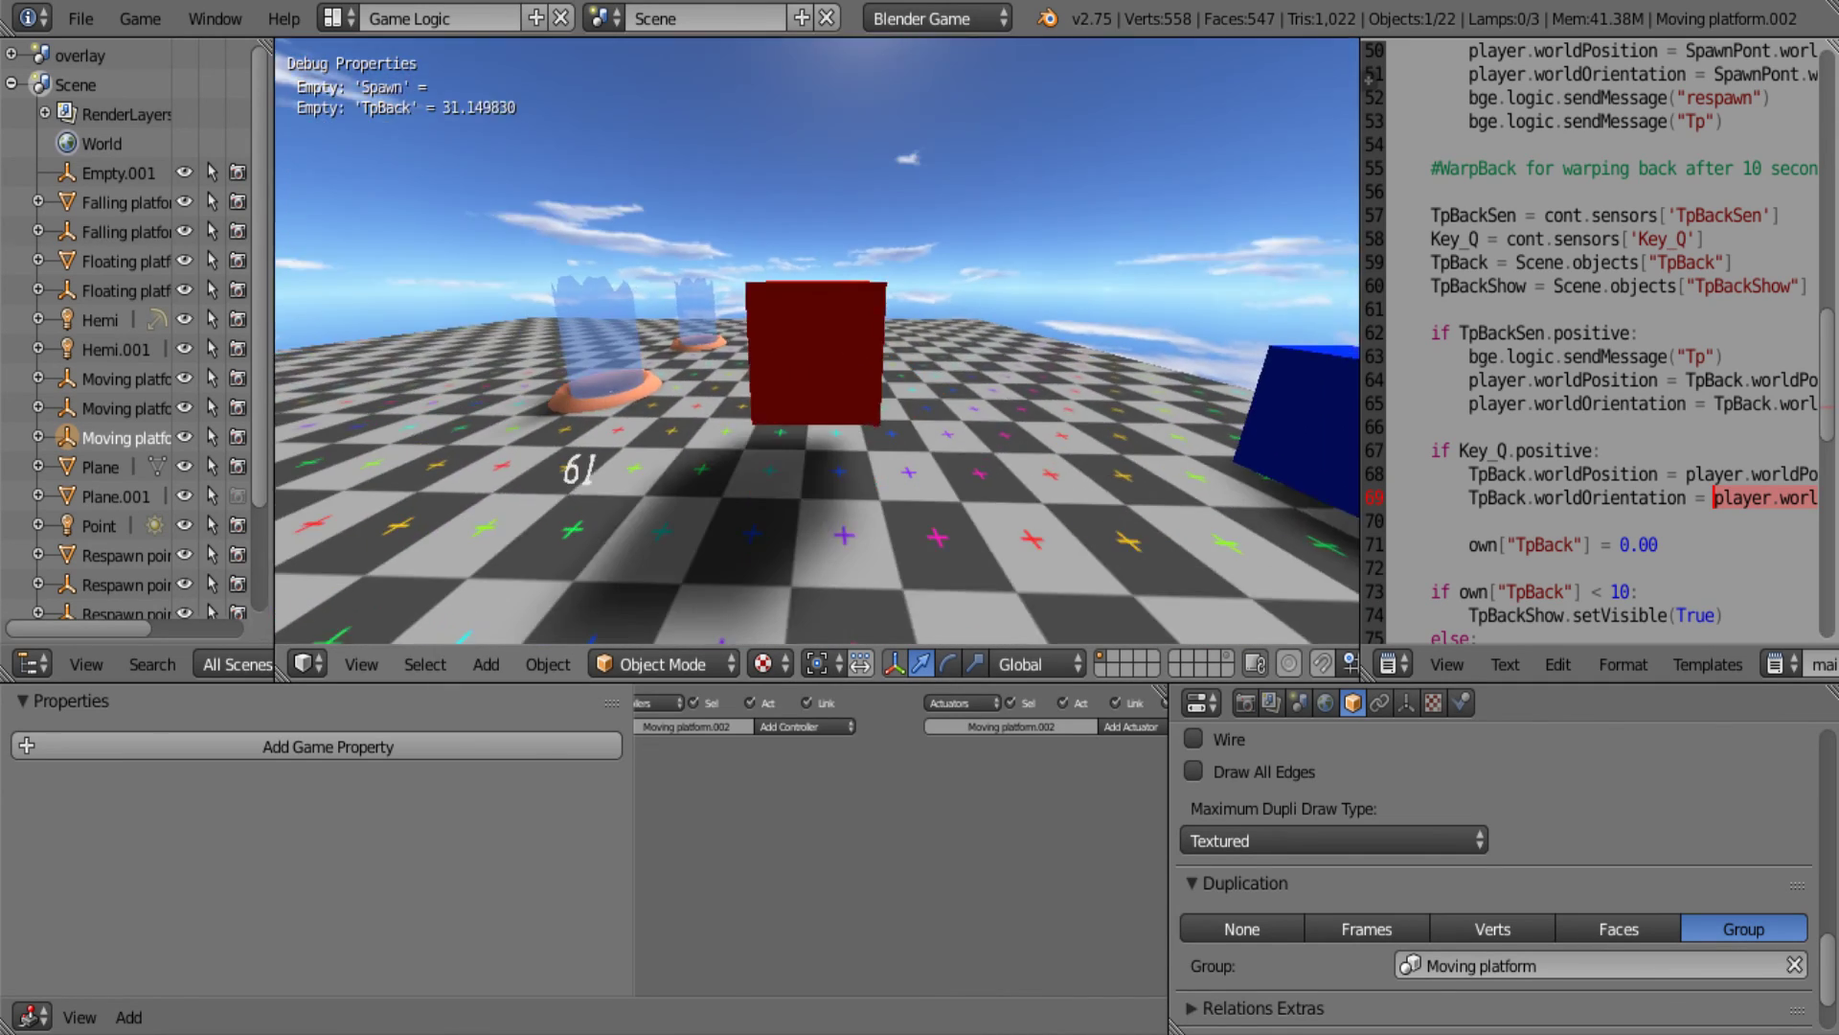
key(w)
key(Escape)
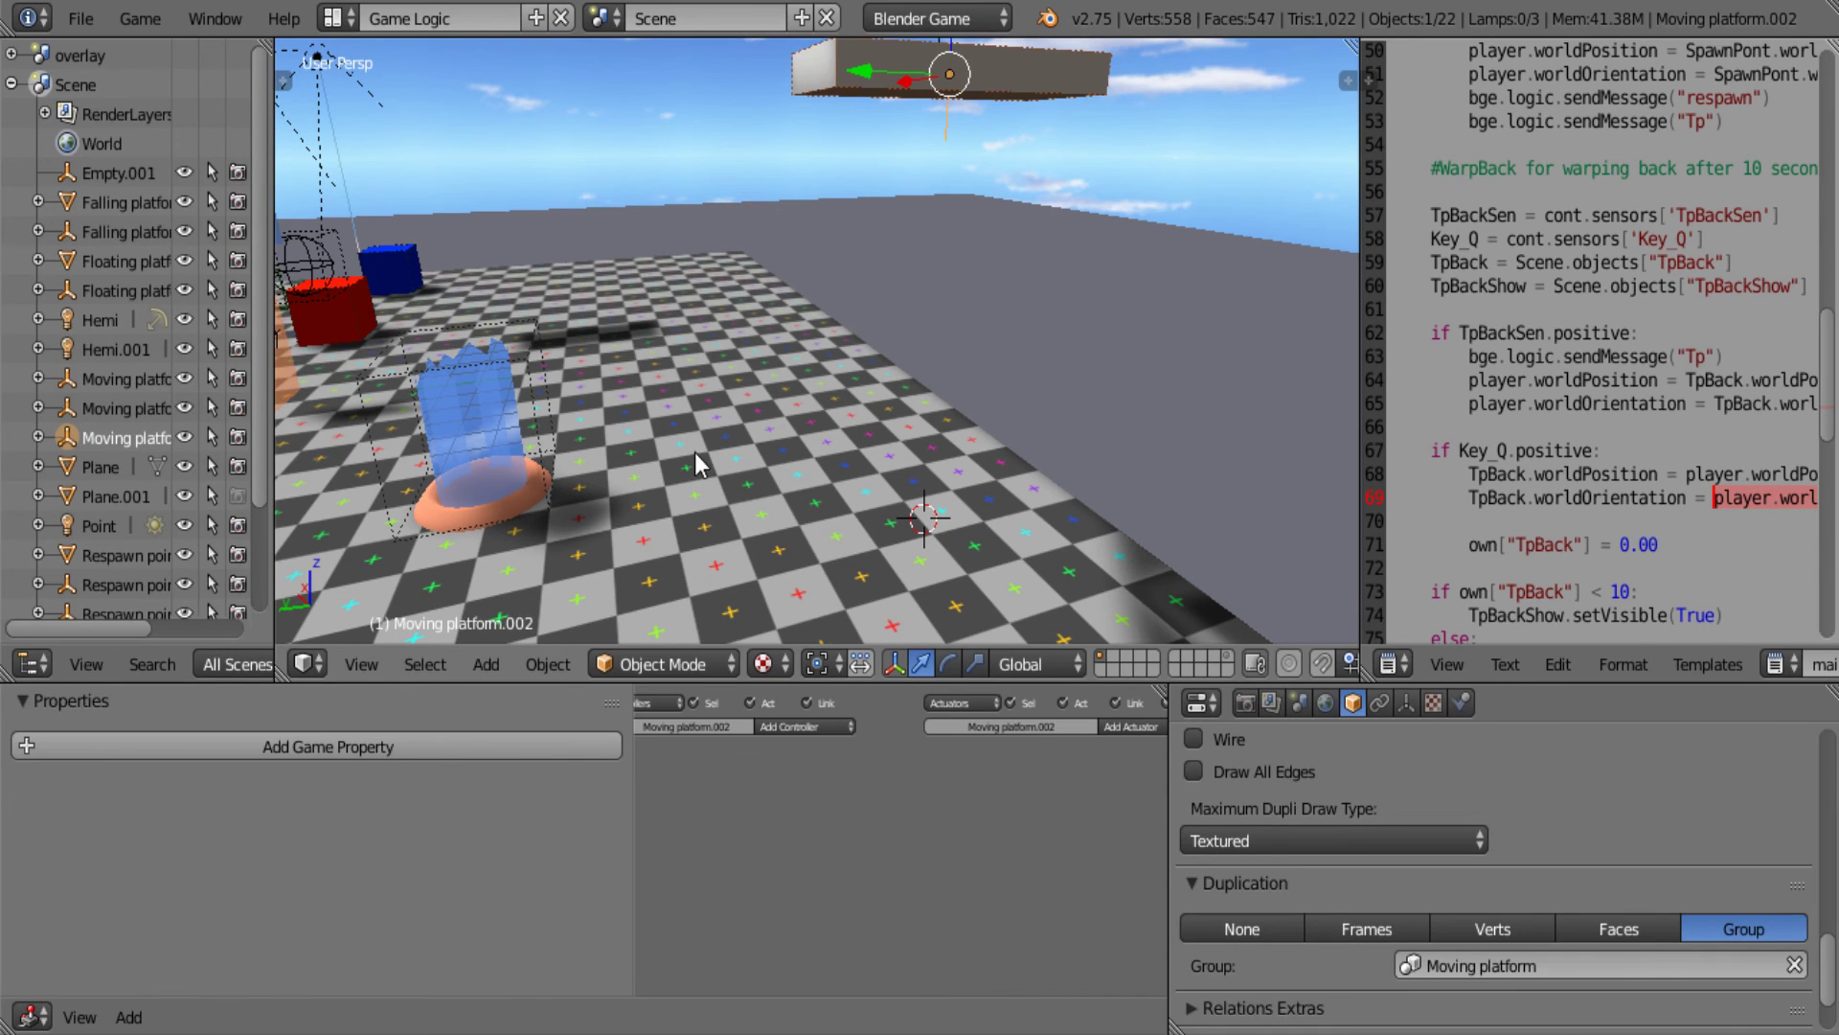
Switch to the other Blender window containing the red cube.
middle_drag(696, 464, 700, 498)
scroll(700, 498, down, 1)
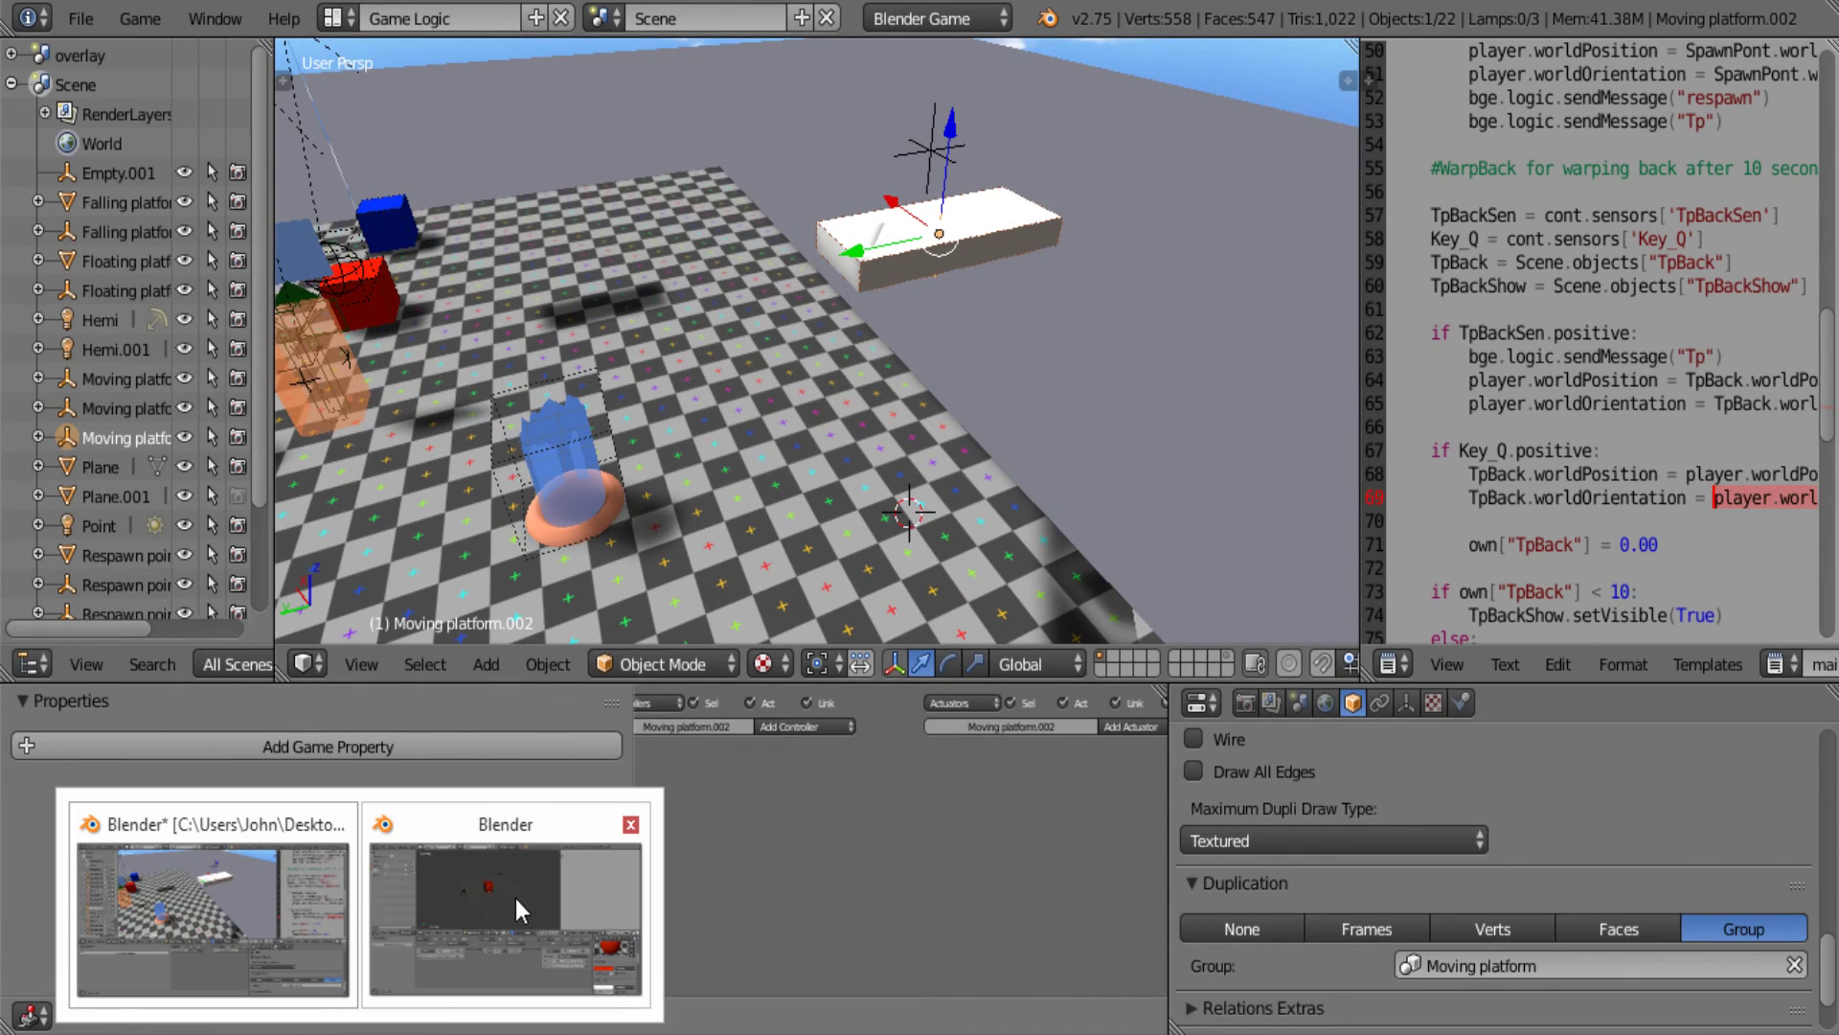
click(521, 907)
middle_drag(899, 302, 762, 297)
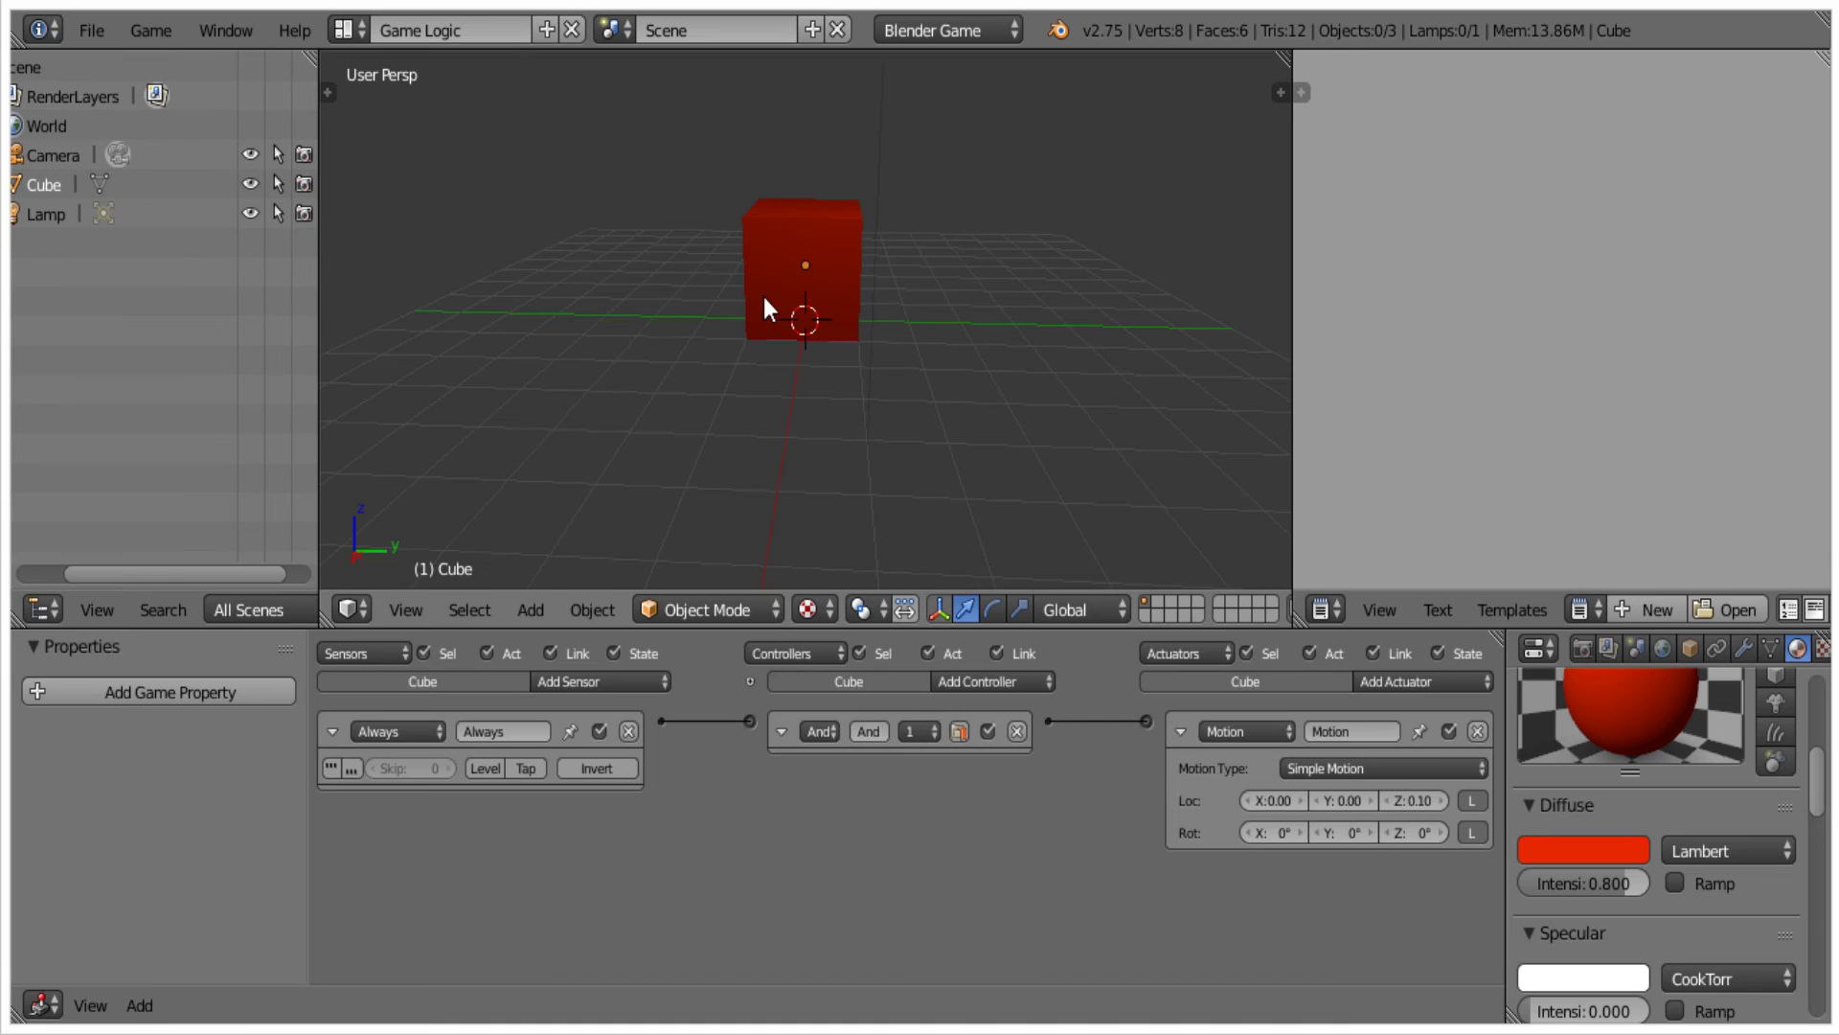
Run the game briefly to preview the red cube's upward motion, and stop it.
shift+middle_drag(861, 373, 871, 517)
scroll(819, 400, down, 2)
key(p)
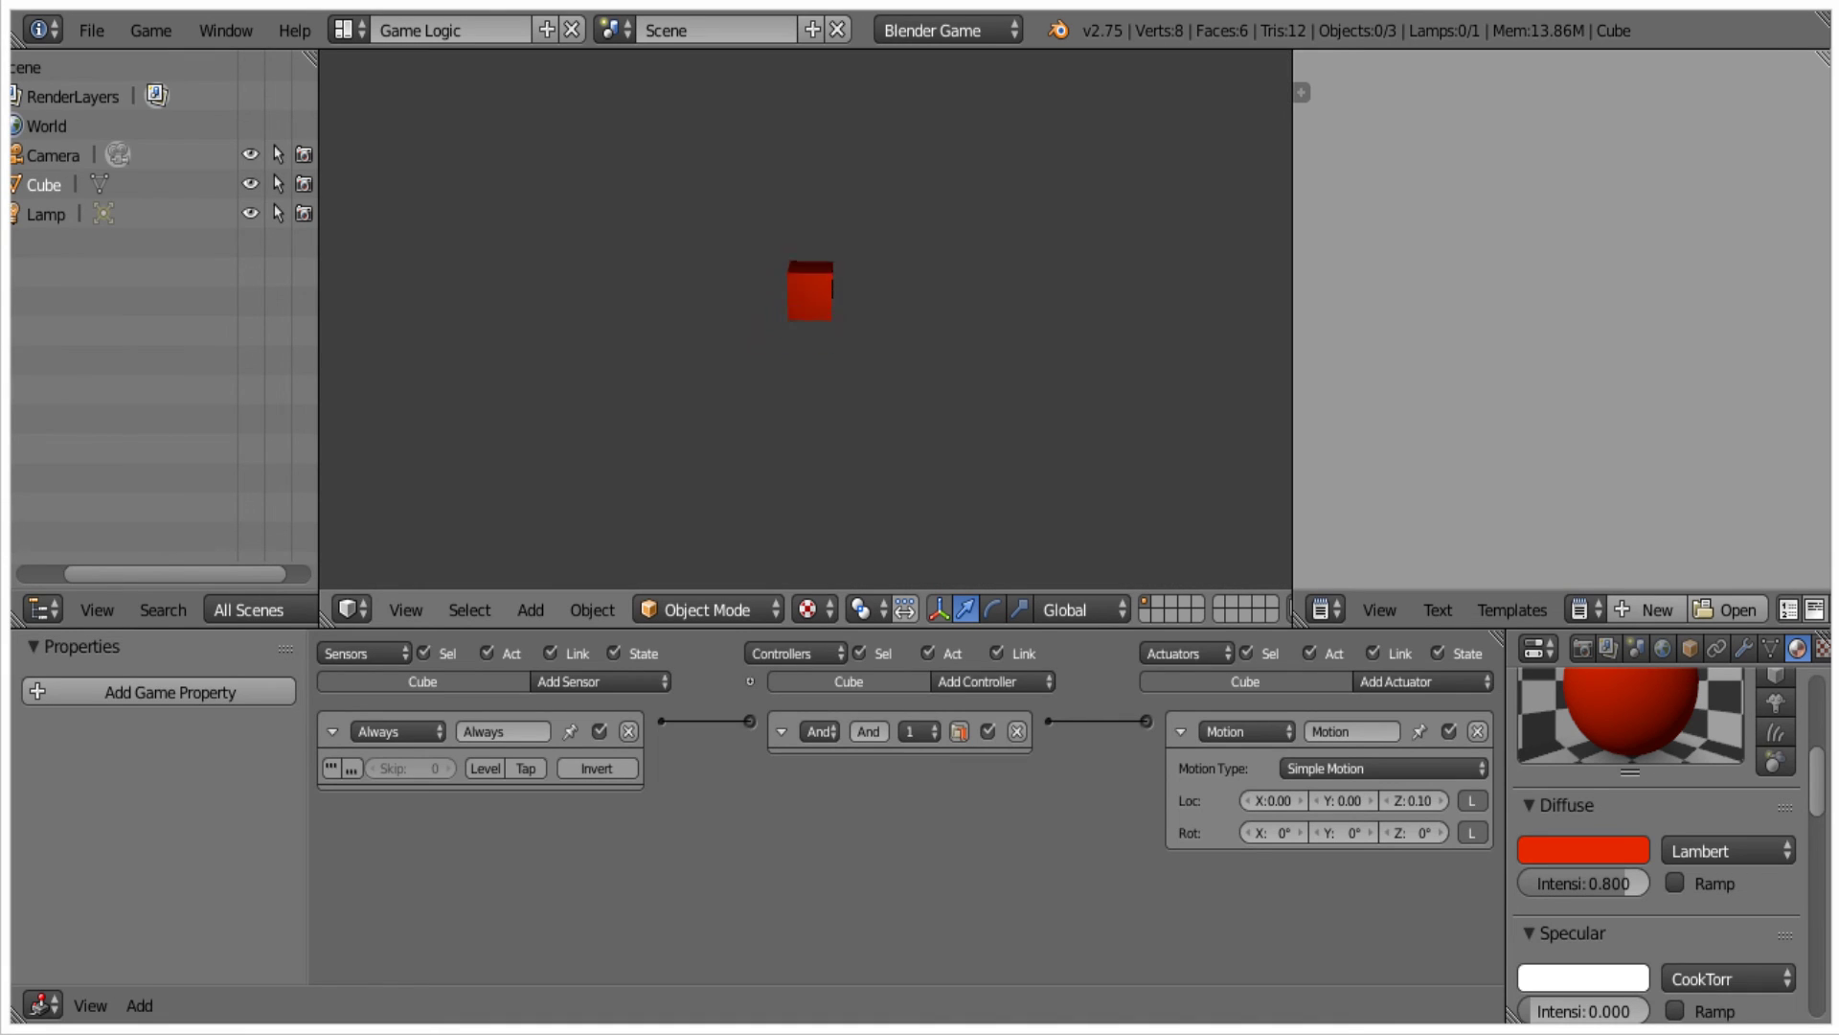
key(Escape)
Duplicate the red cube and place the copy beside the original.
middle_drag(1023, 503, 815, 529)
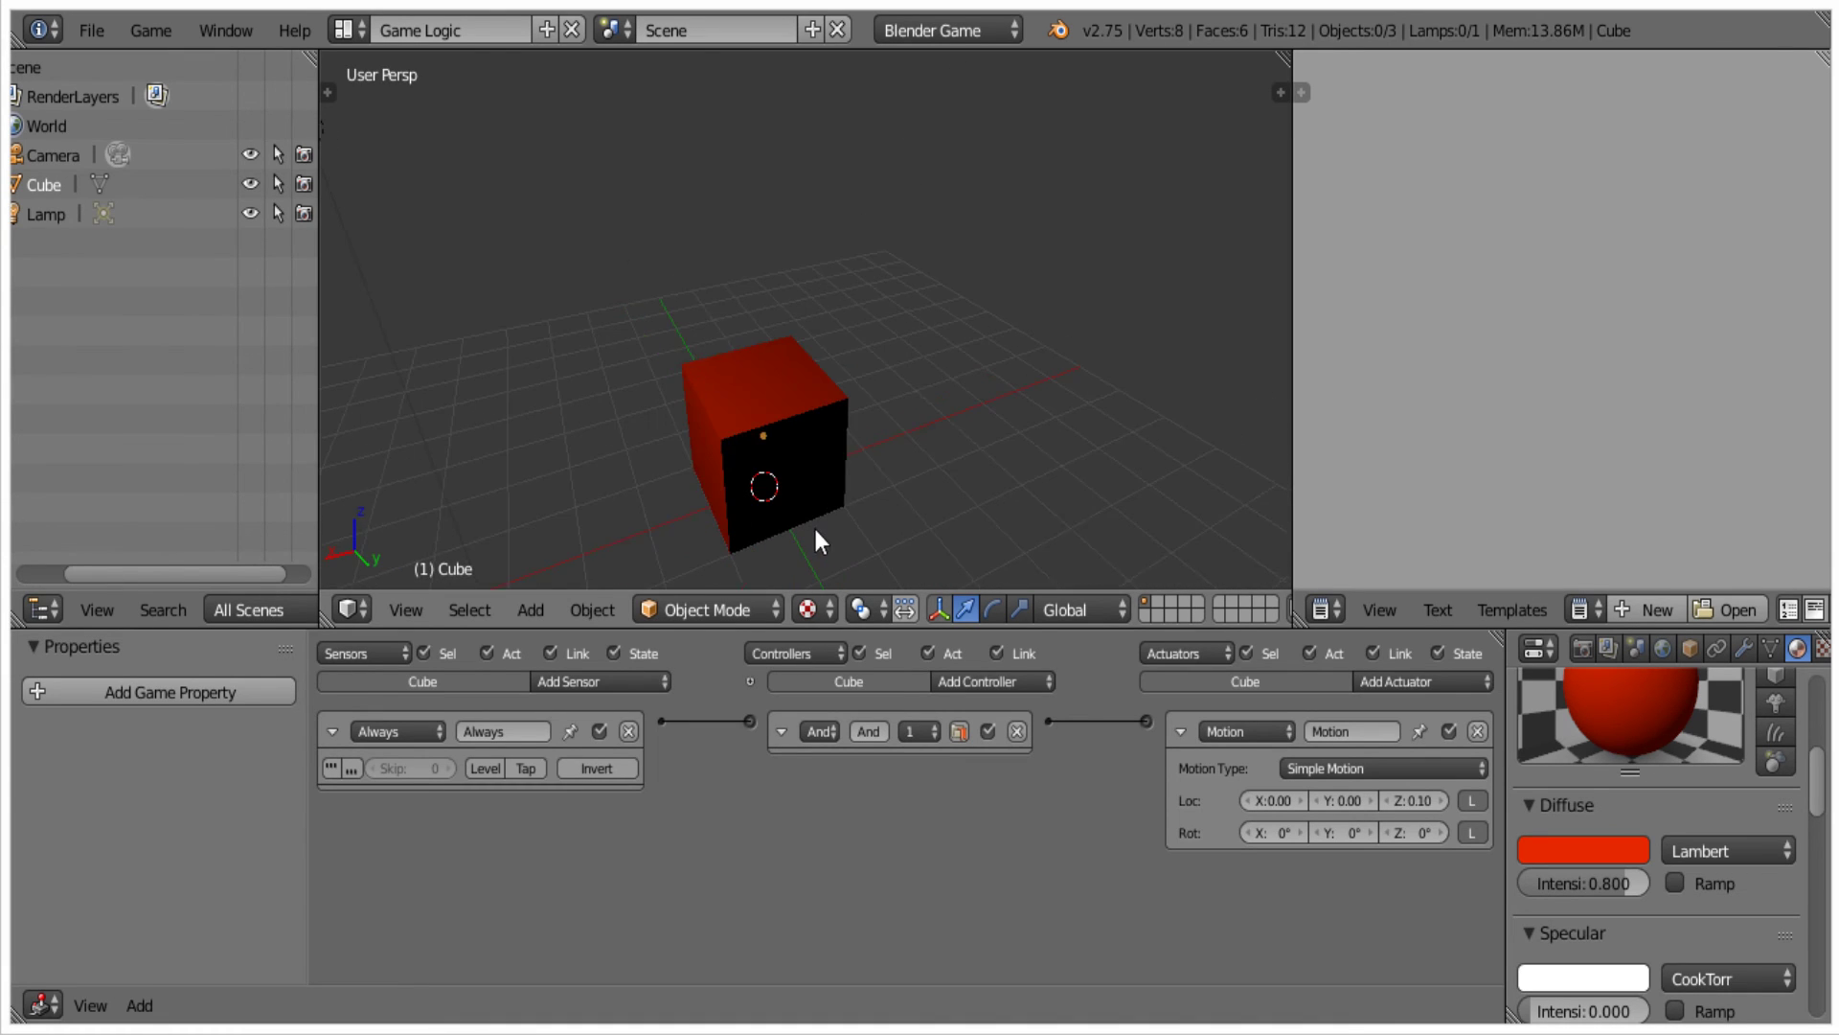
right_click(830, 421)
middle_drag(829, 422, 704, 381)
key(shift+d)
click(1028, 315)
Parent the duplicated cube to the original cube.
shift+right_click(742, 397)
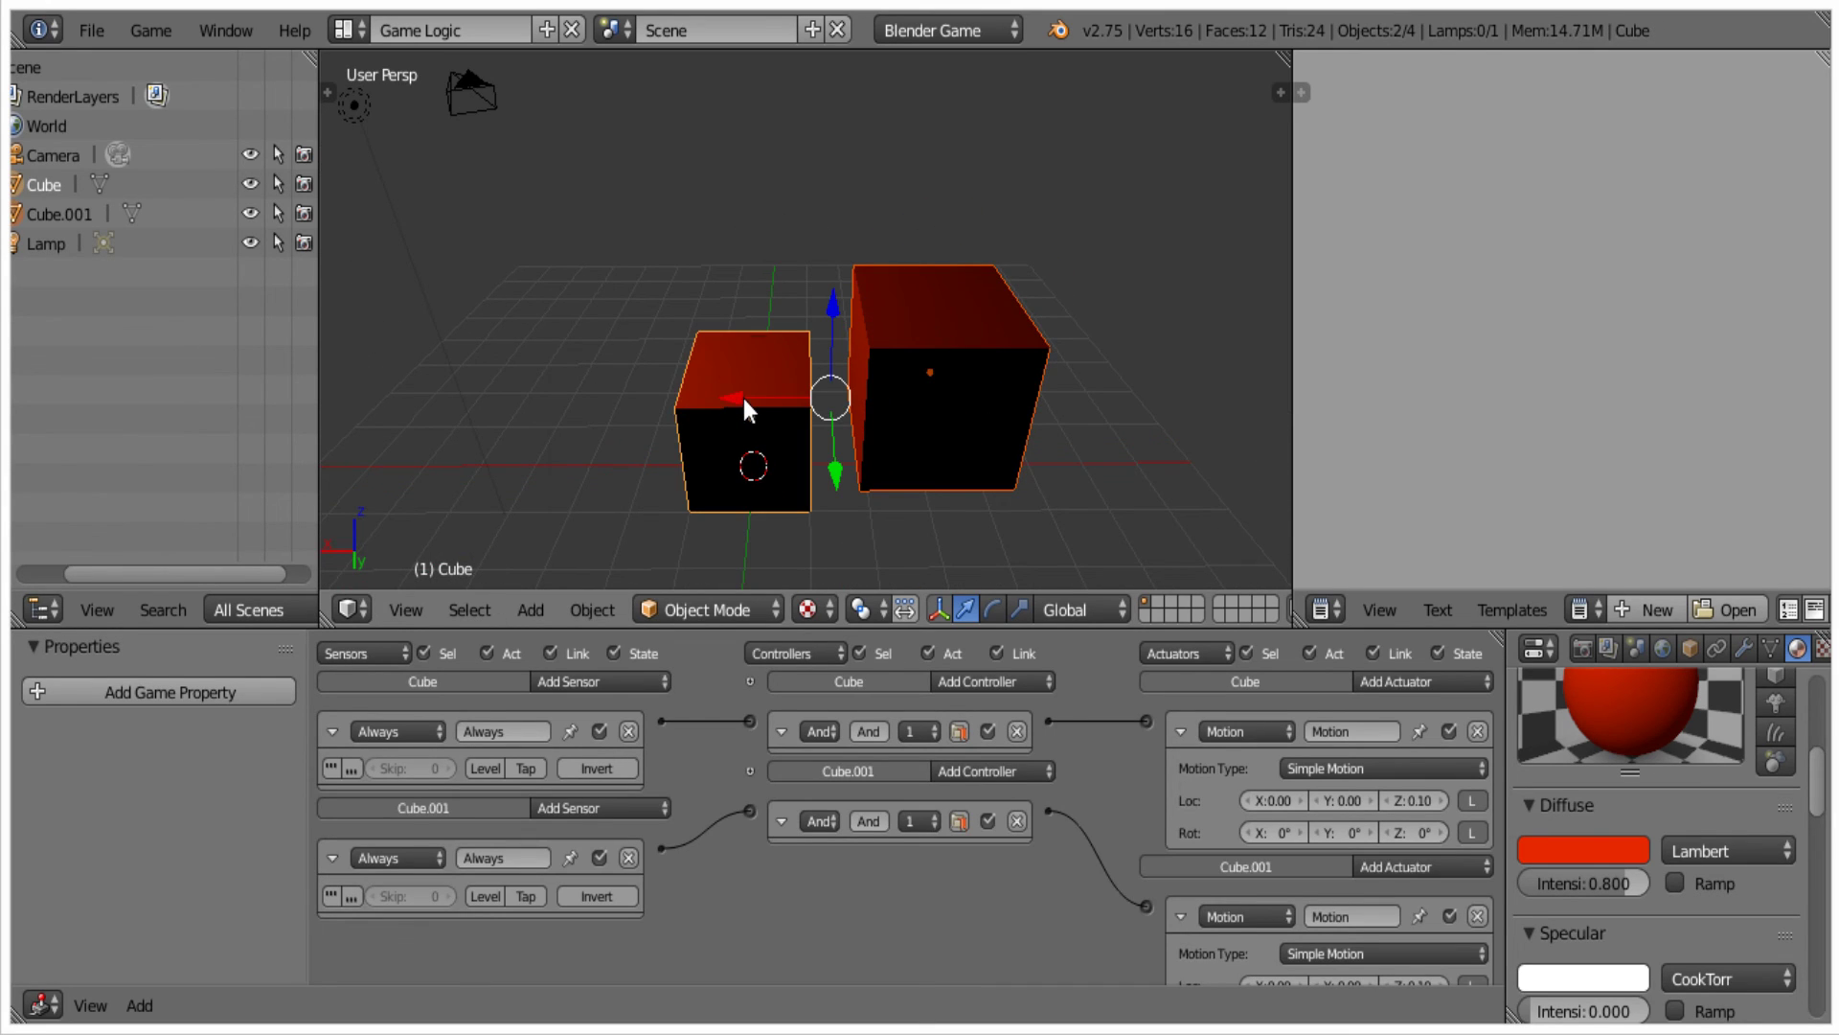
key(ctrl+p)
click(741, 394)
right_click(862, 388)
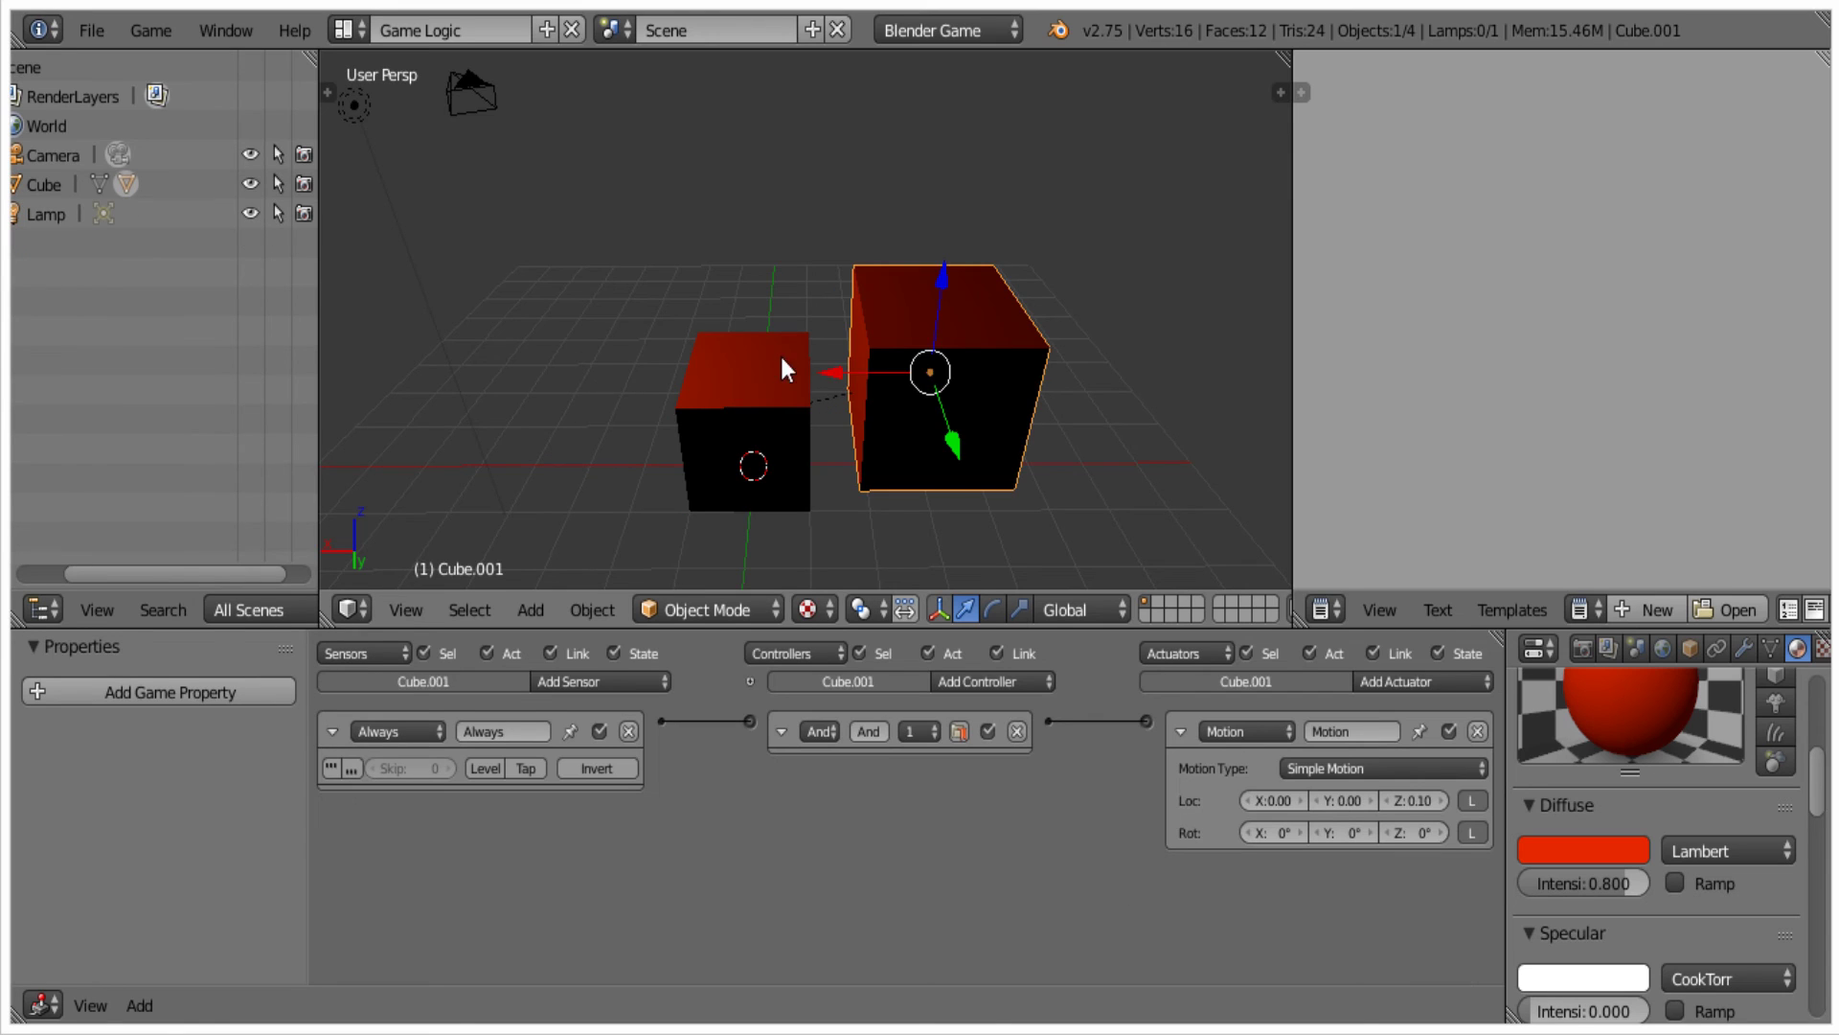
Put both cubes together into a new group.
right_click(770, 391)
middle_drag(833, 353, 962, 278)
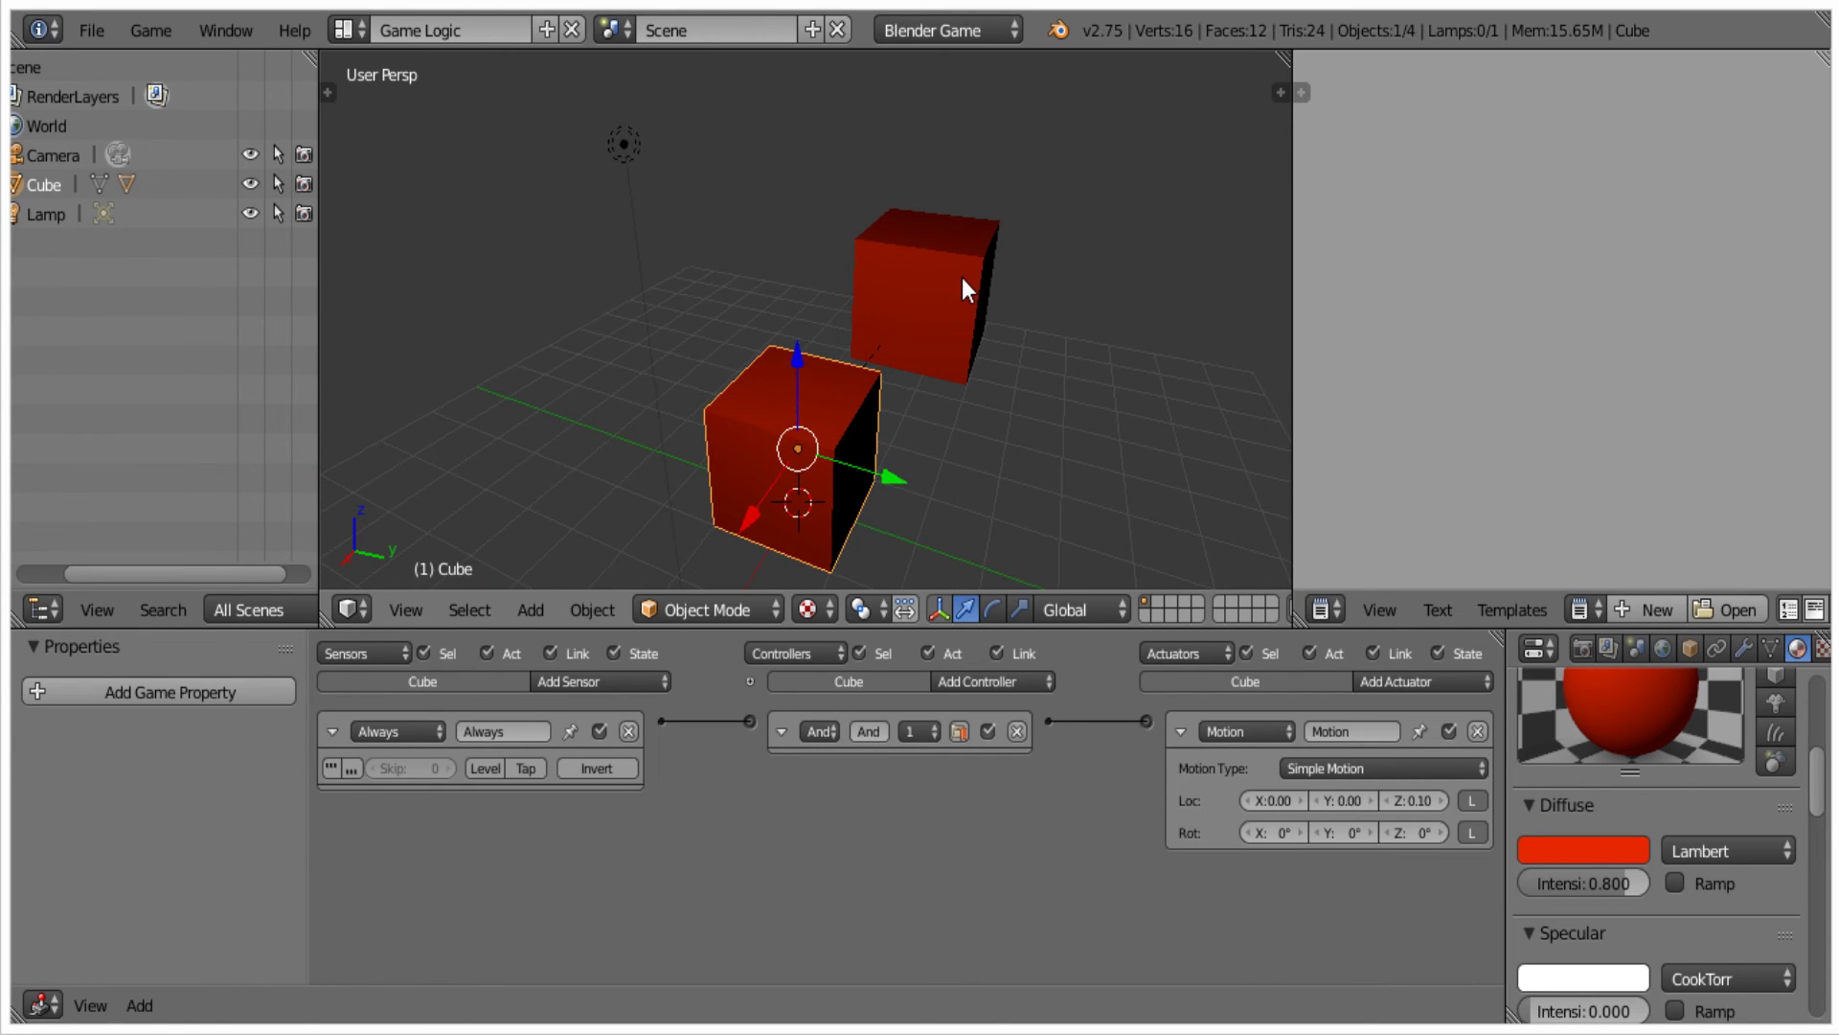
shift+right_click(962, 278)
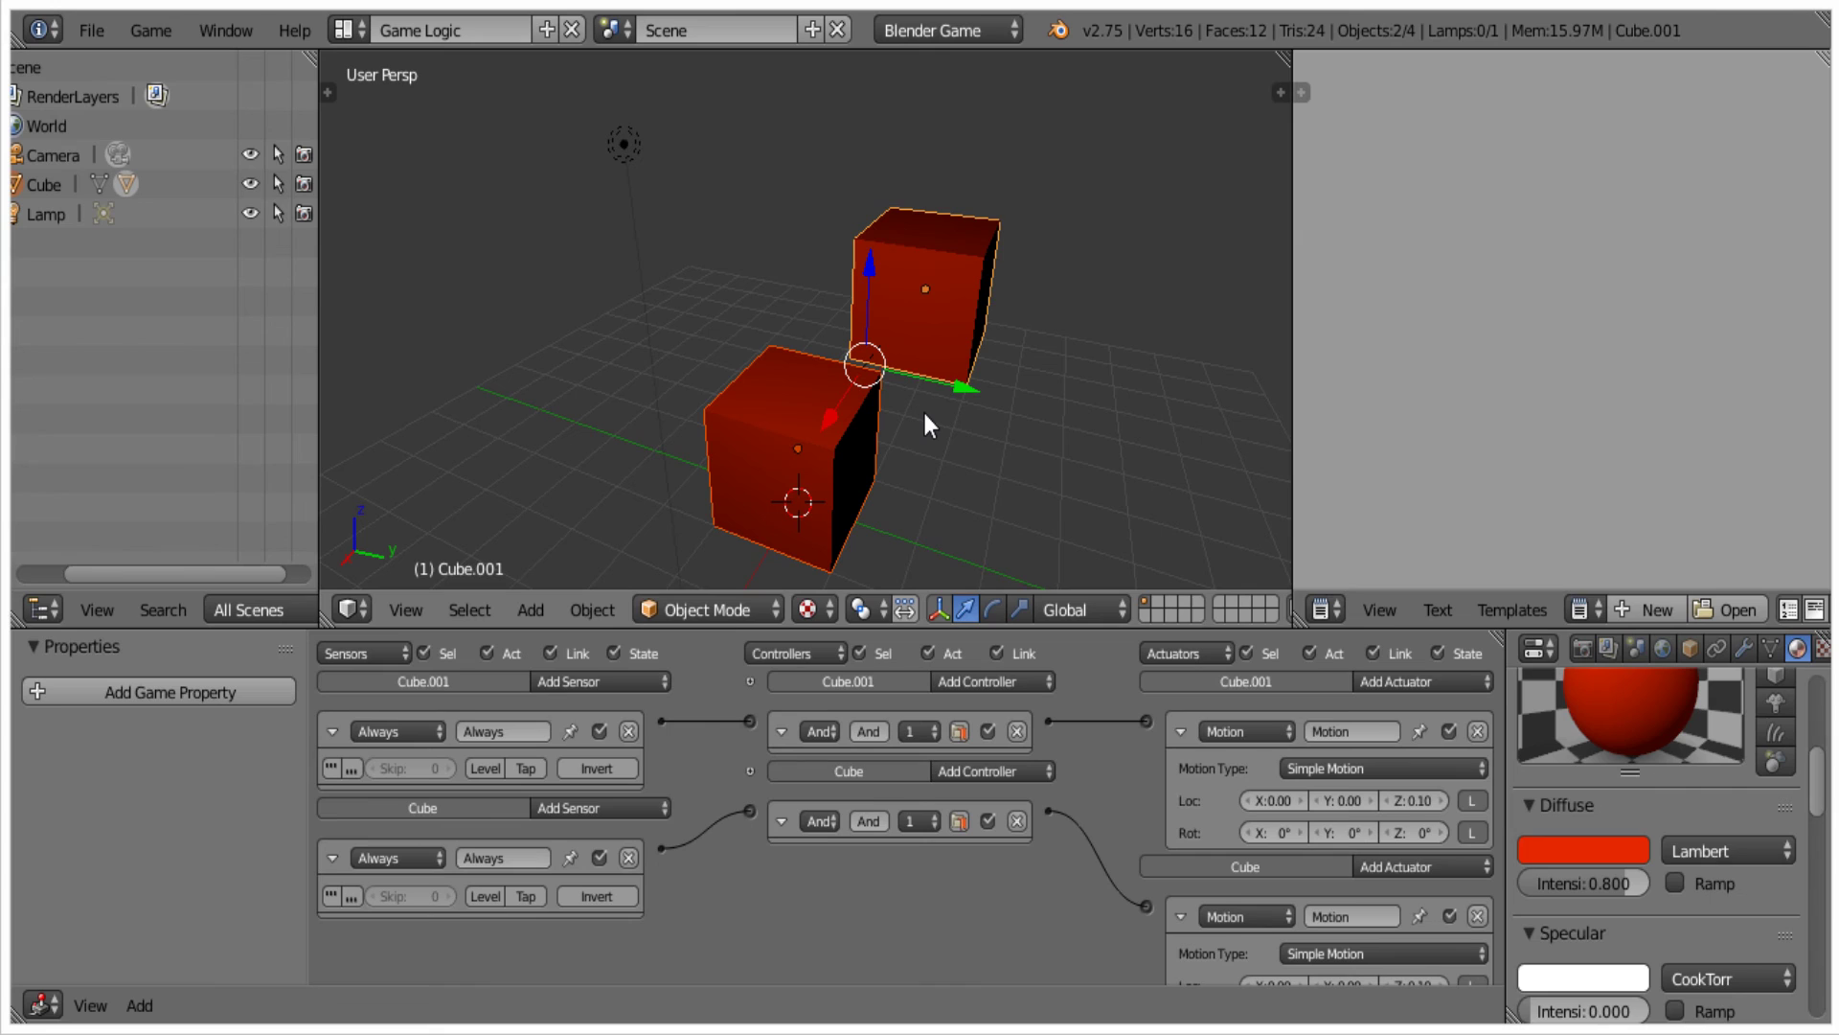
key(ctrl+g)
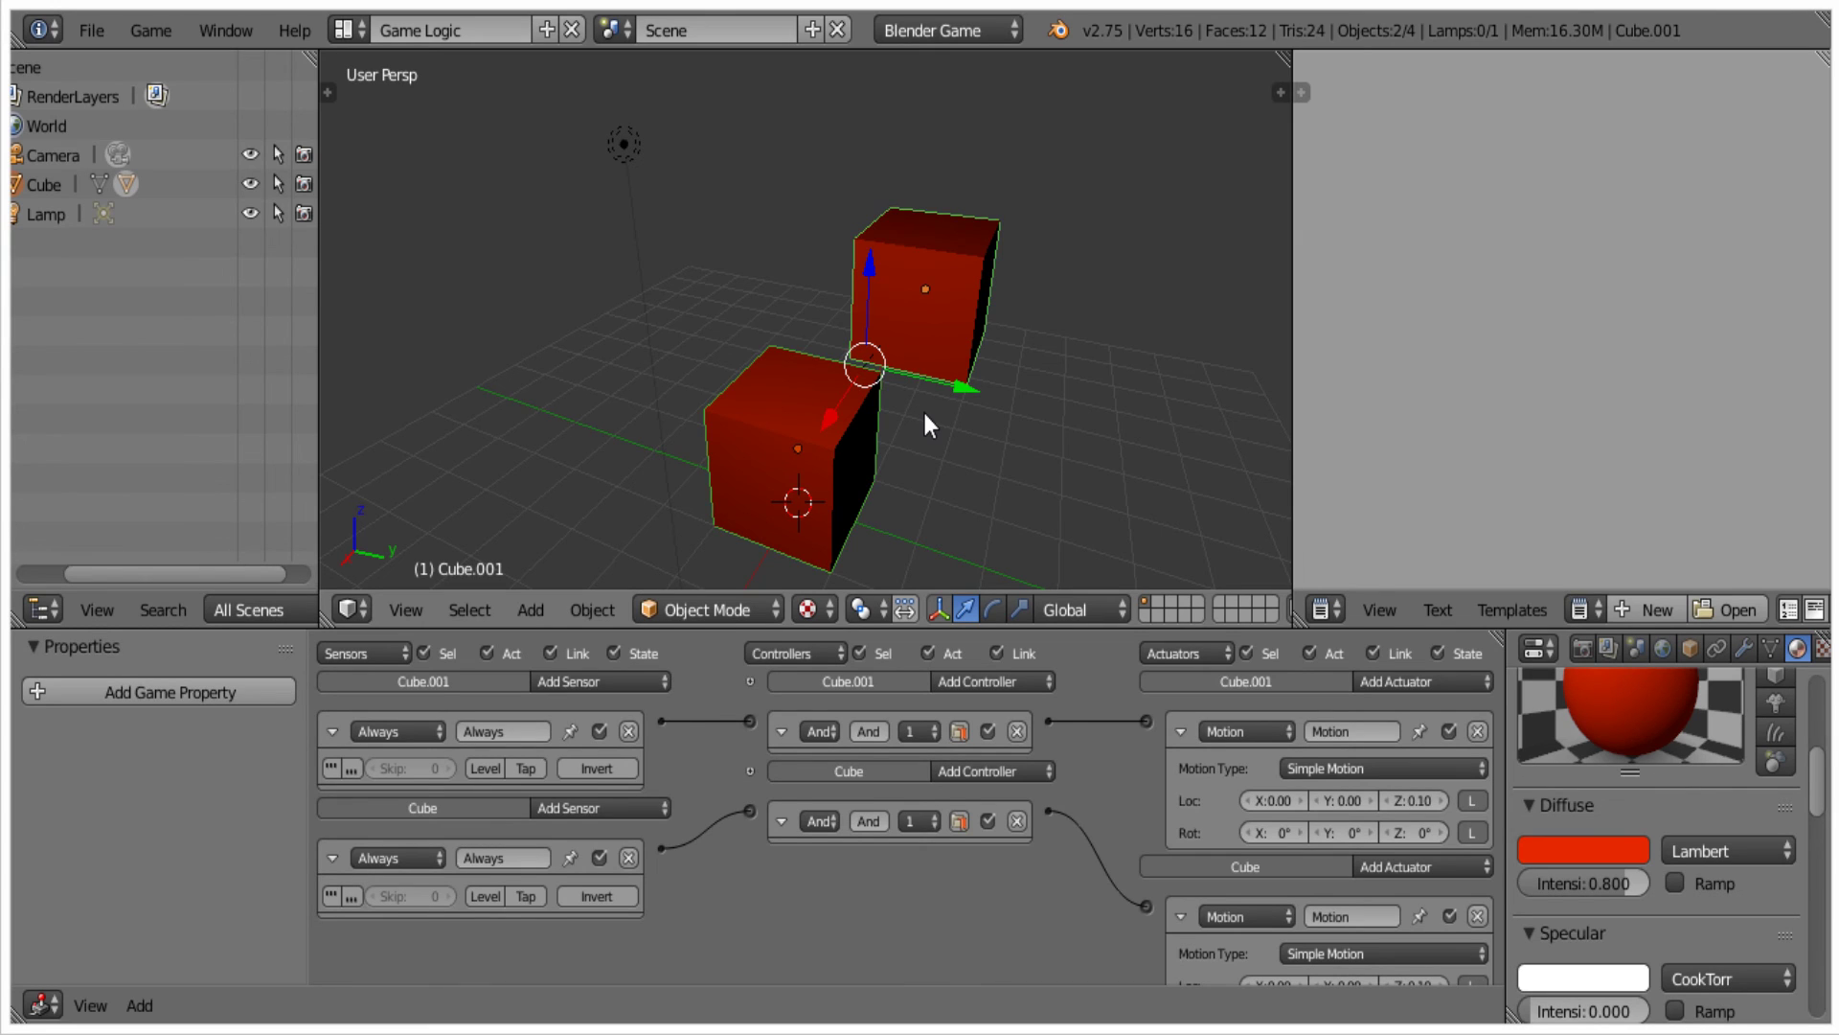
Rename the two cubes' group to Cubes in the object settings.
click(1690, 649)
scroll(1652, 728, down, 8)
scroll(1649, 771, down, 10)
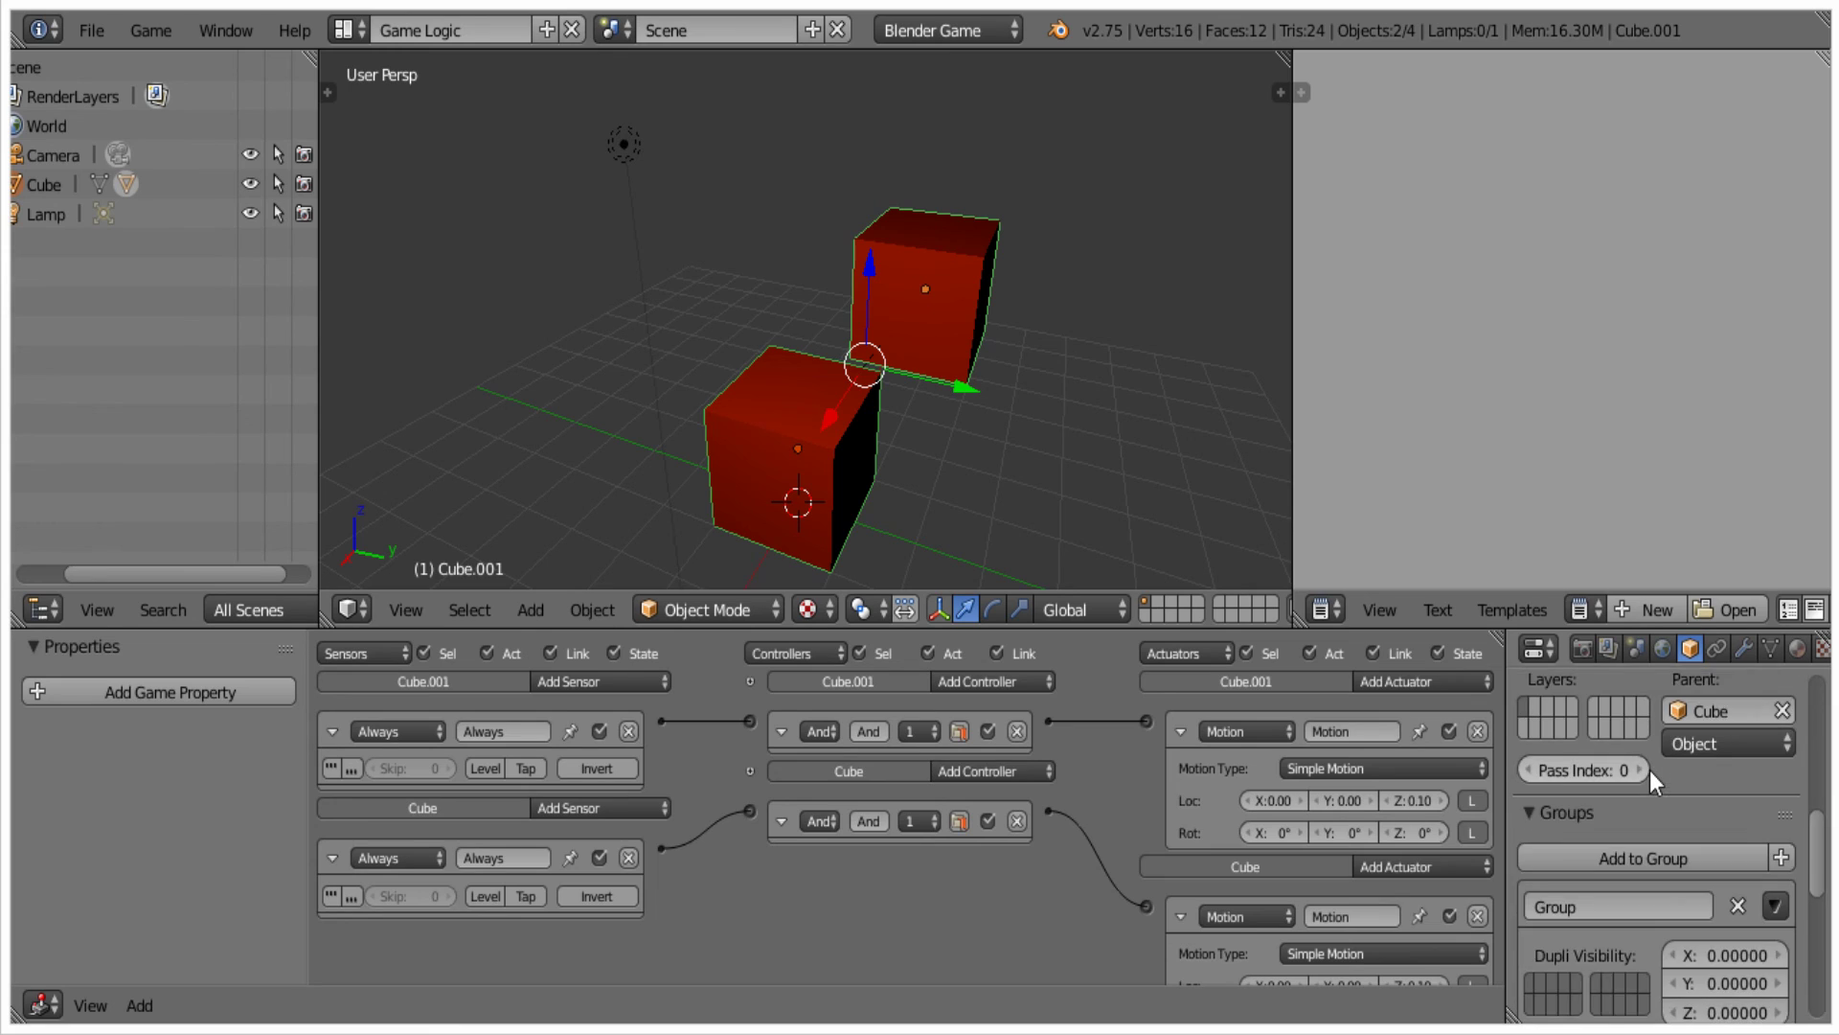
double_click(1636, 732)
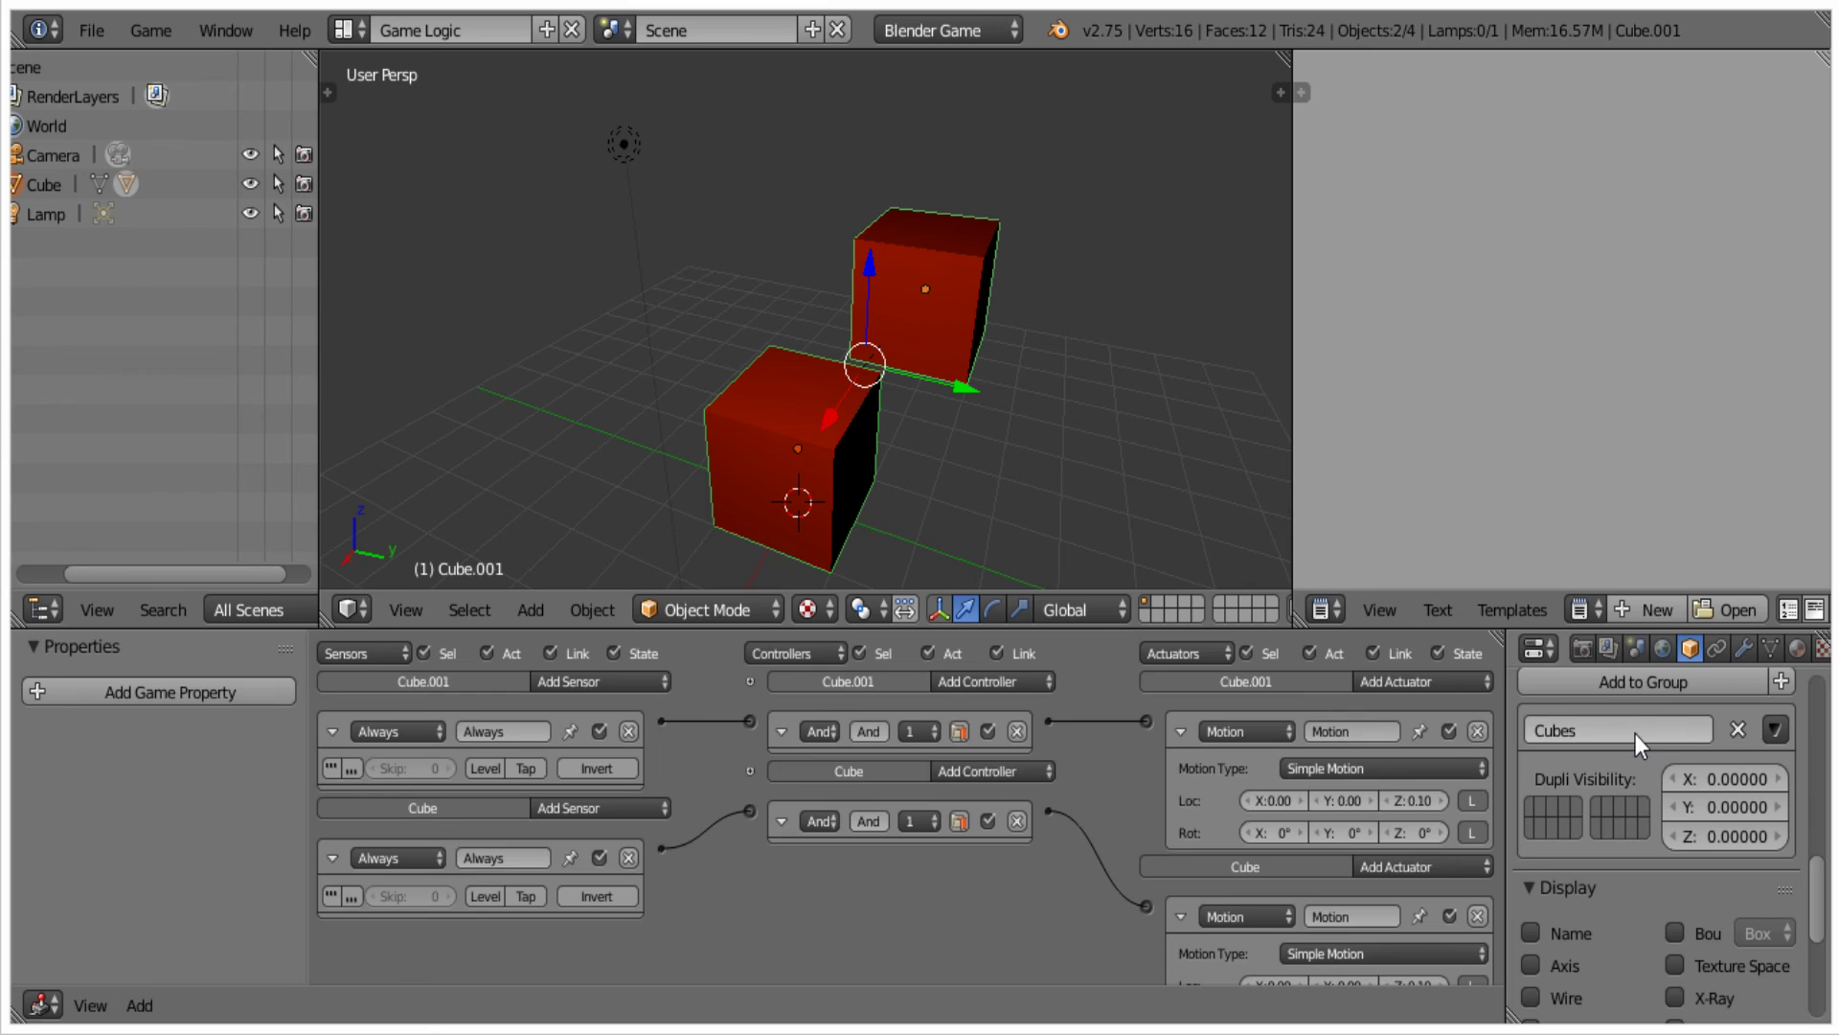
key(Return)
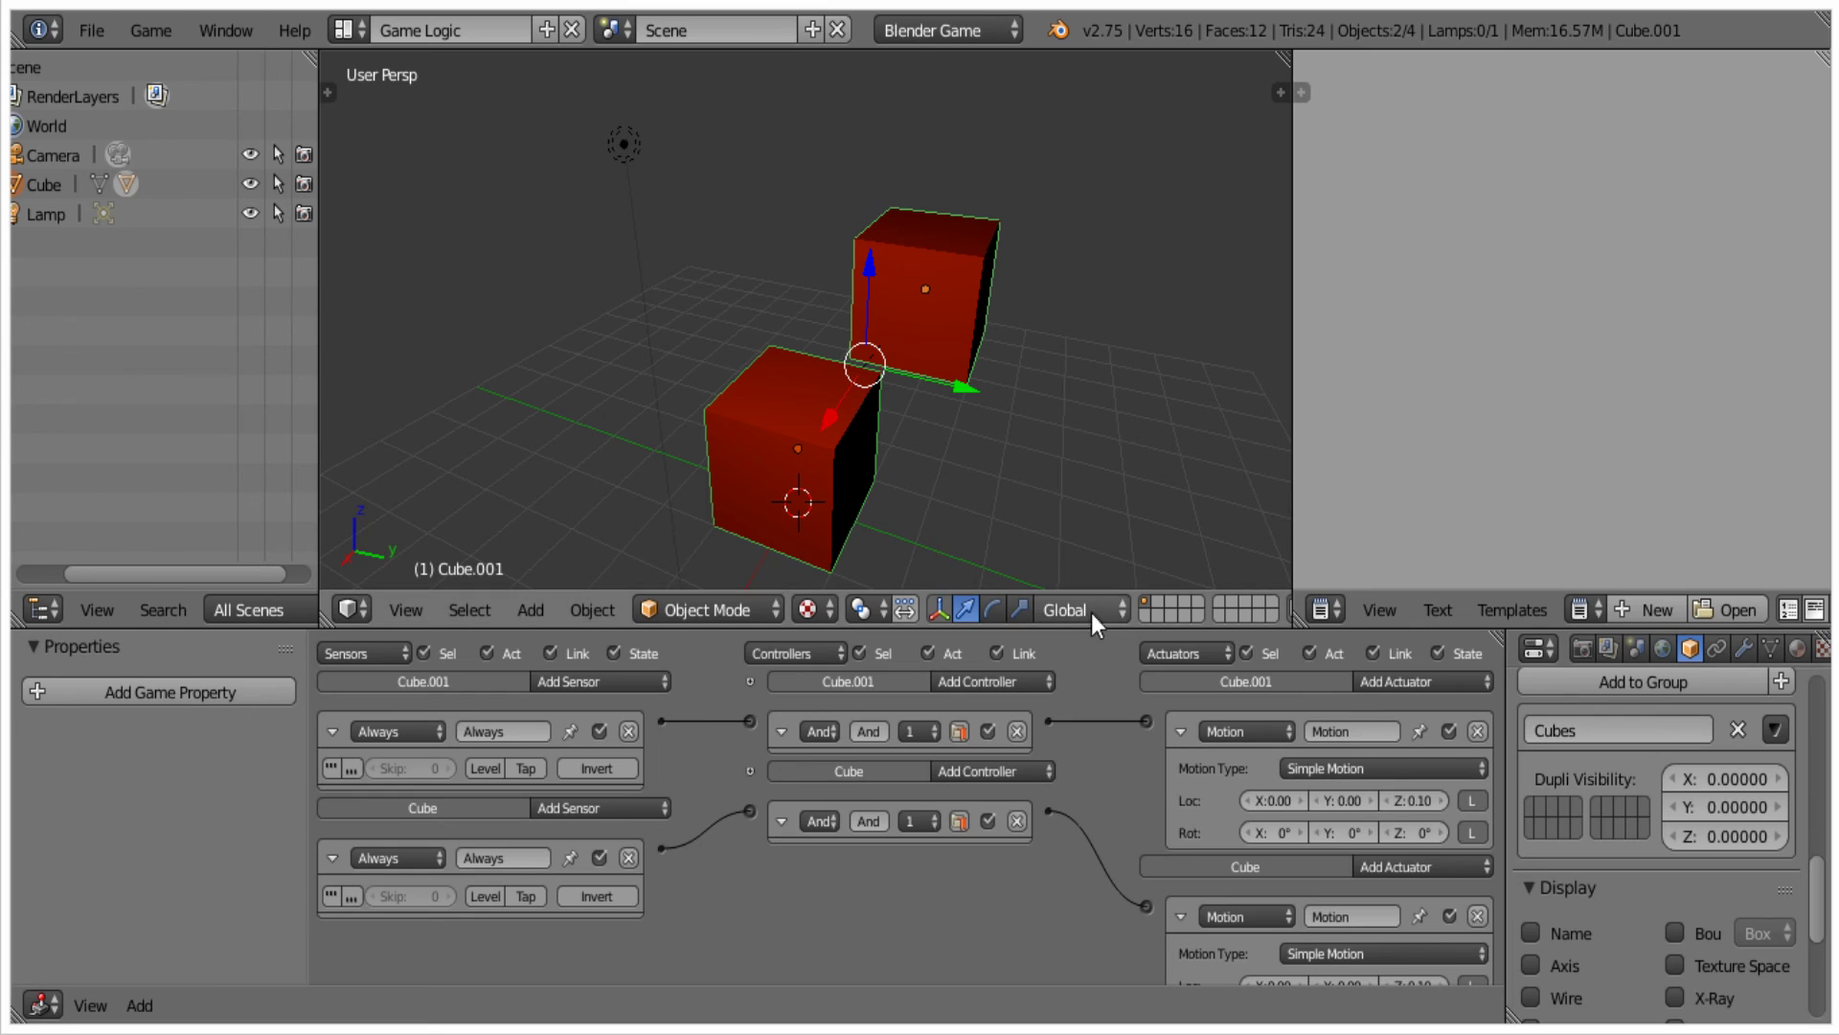
Switch to the empty second layer and add a group instance of Cubes at the grid's centre.
click(1164, 601)
scroll(975, 452, down, 4)
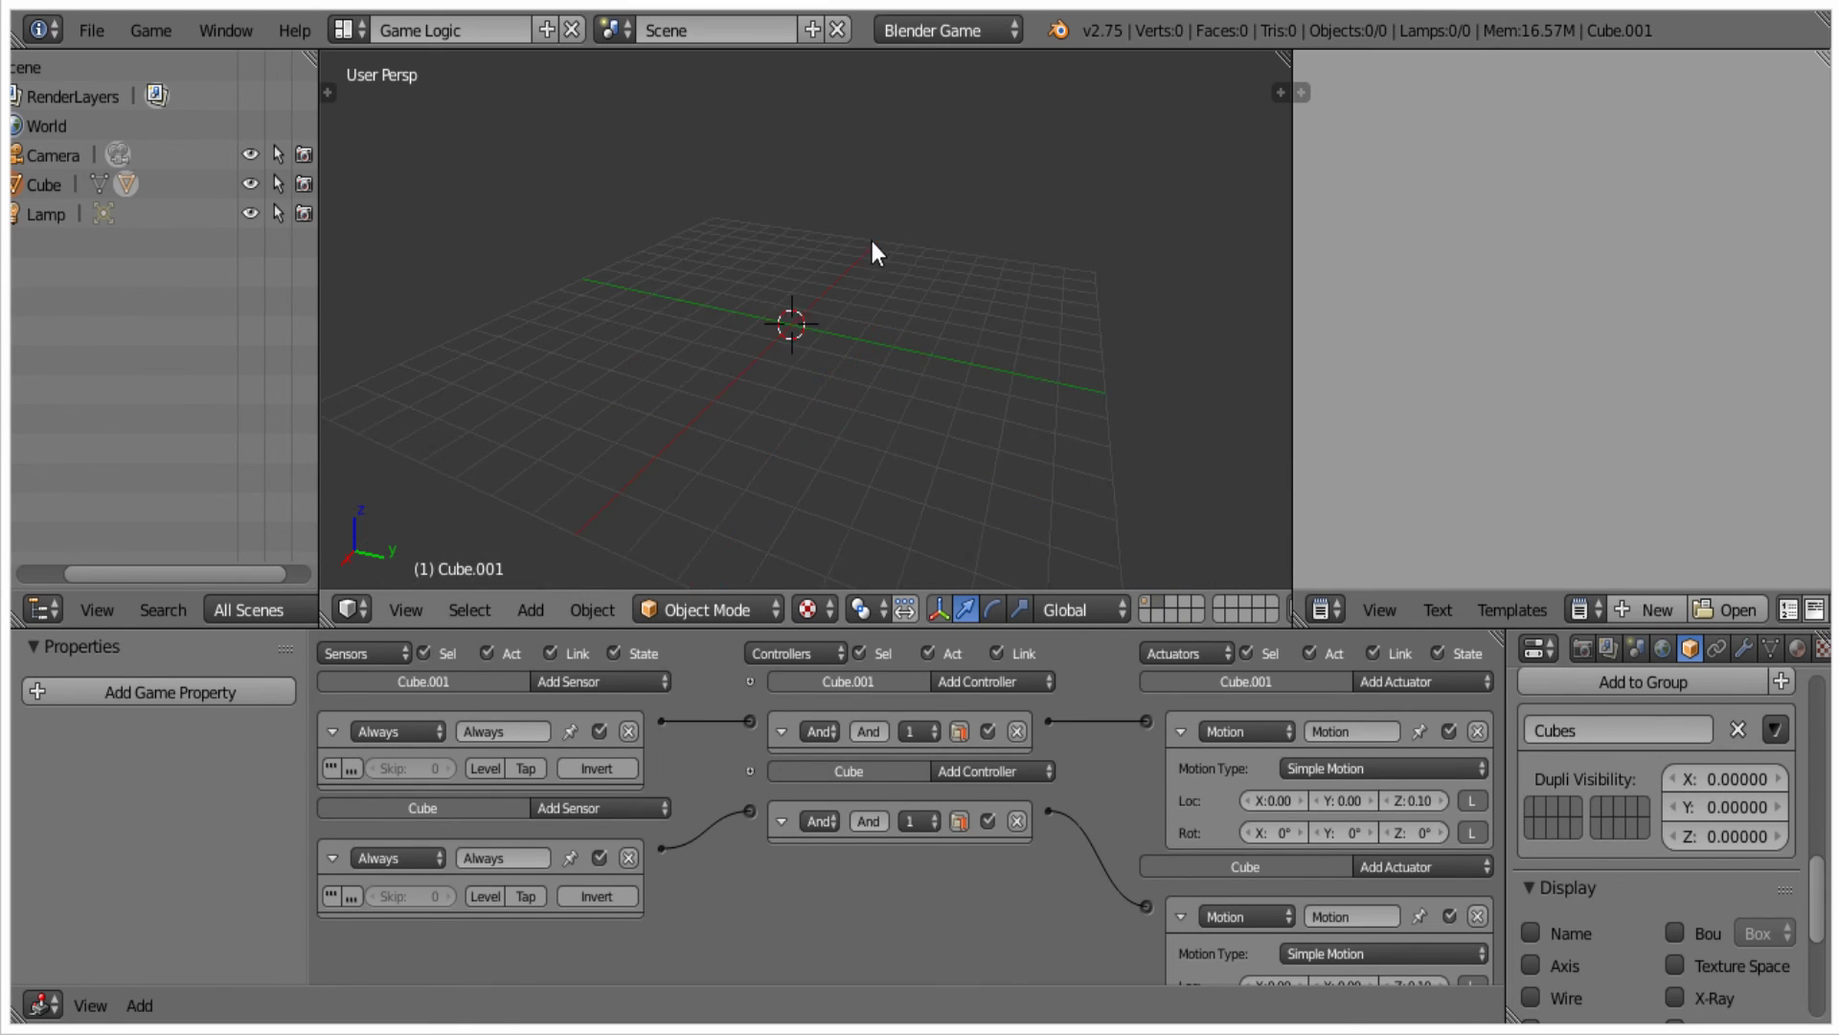
key(shift+a)
mouse_move(661, 623)
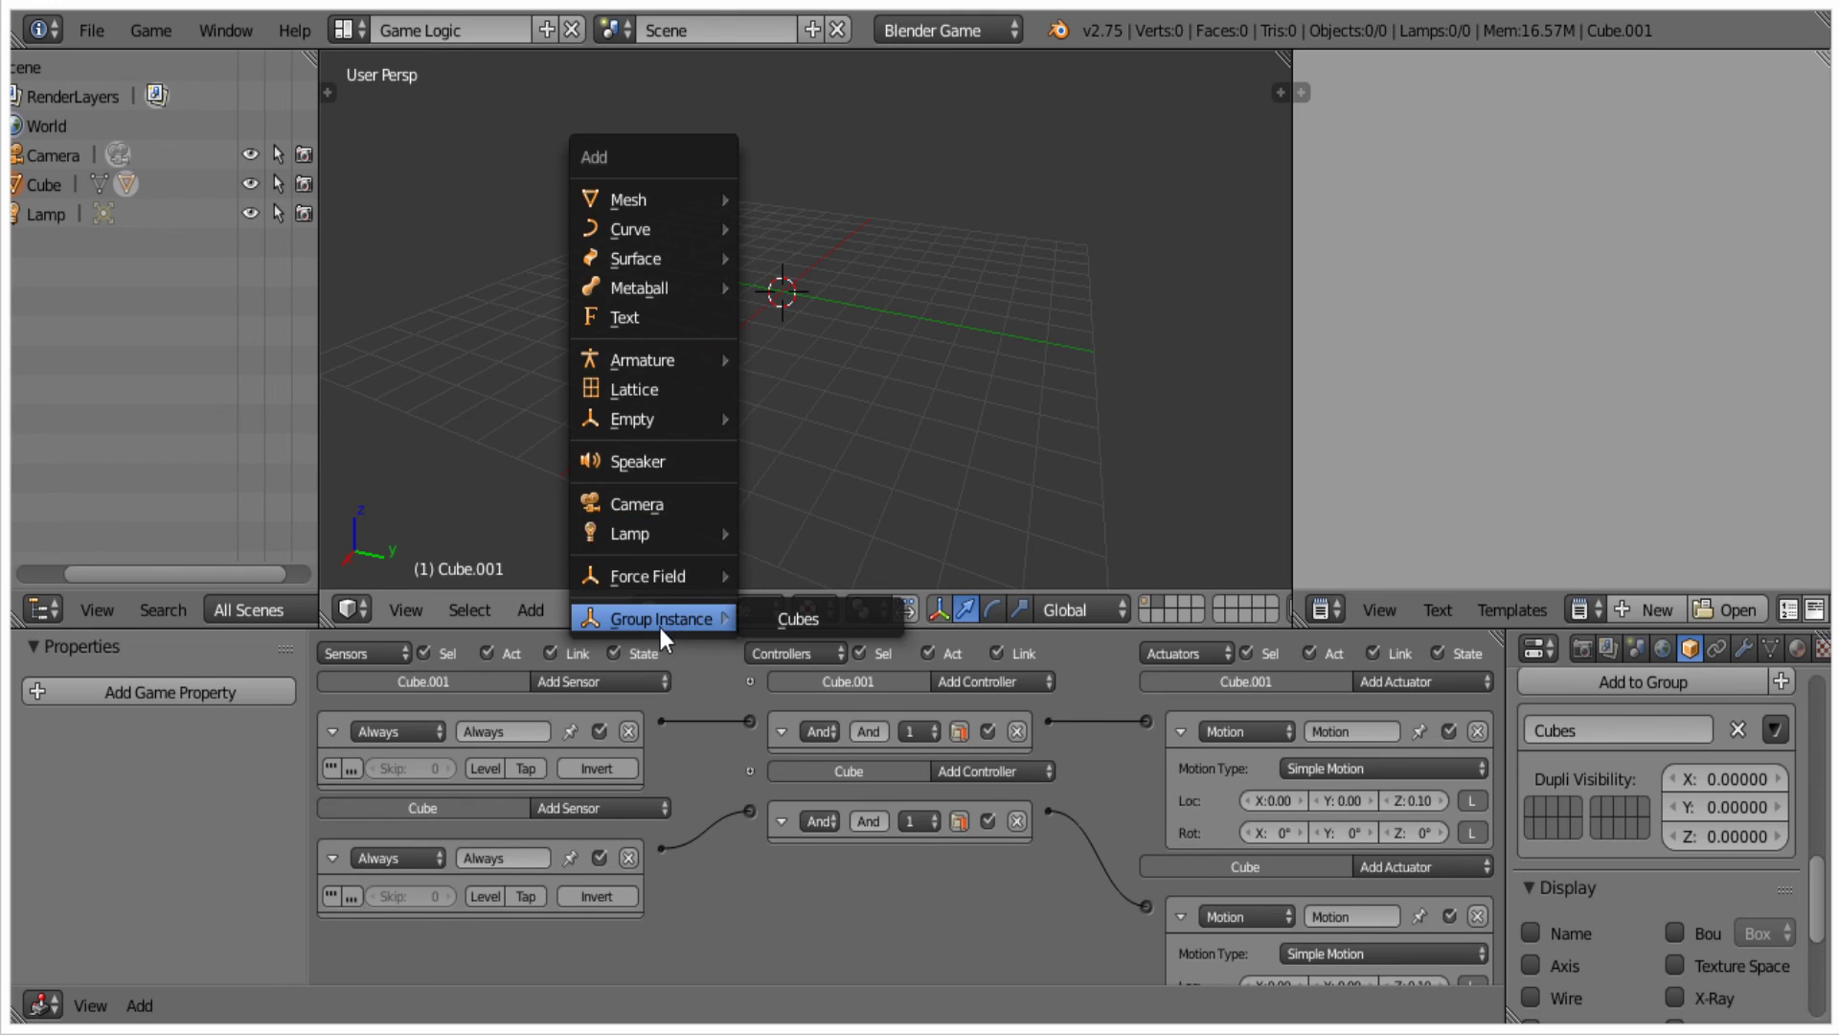
click(802, 618)
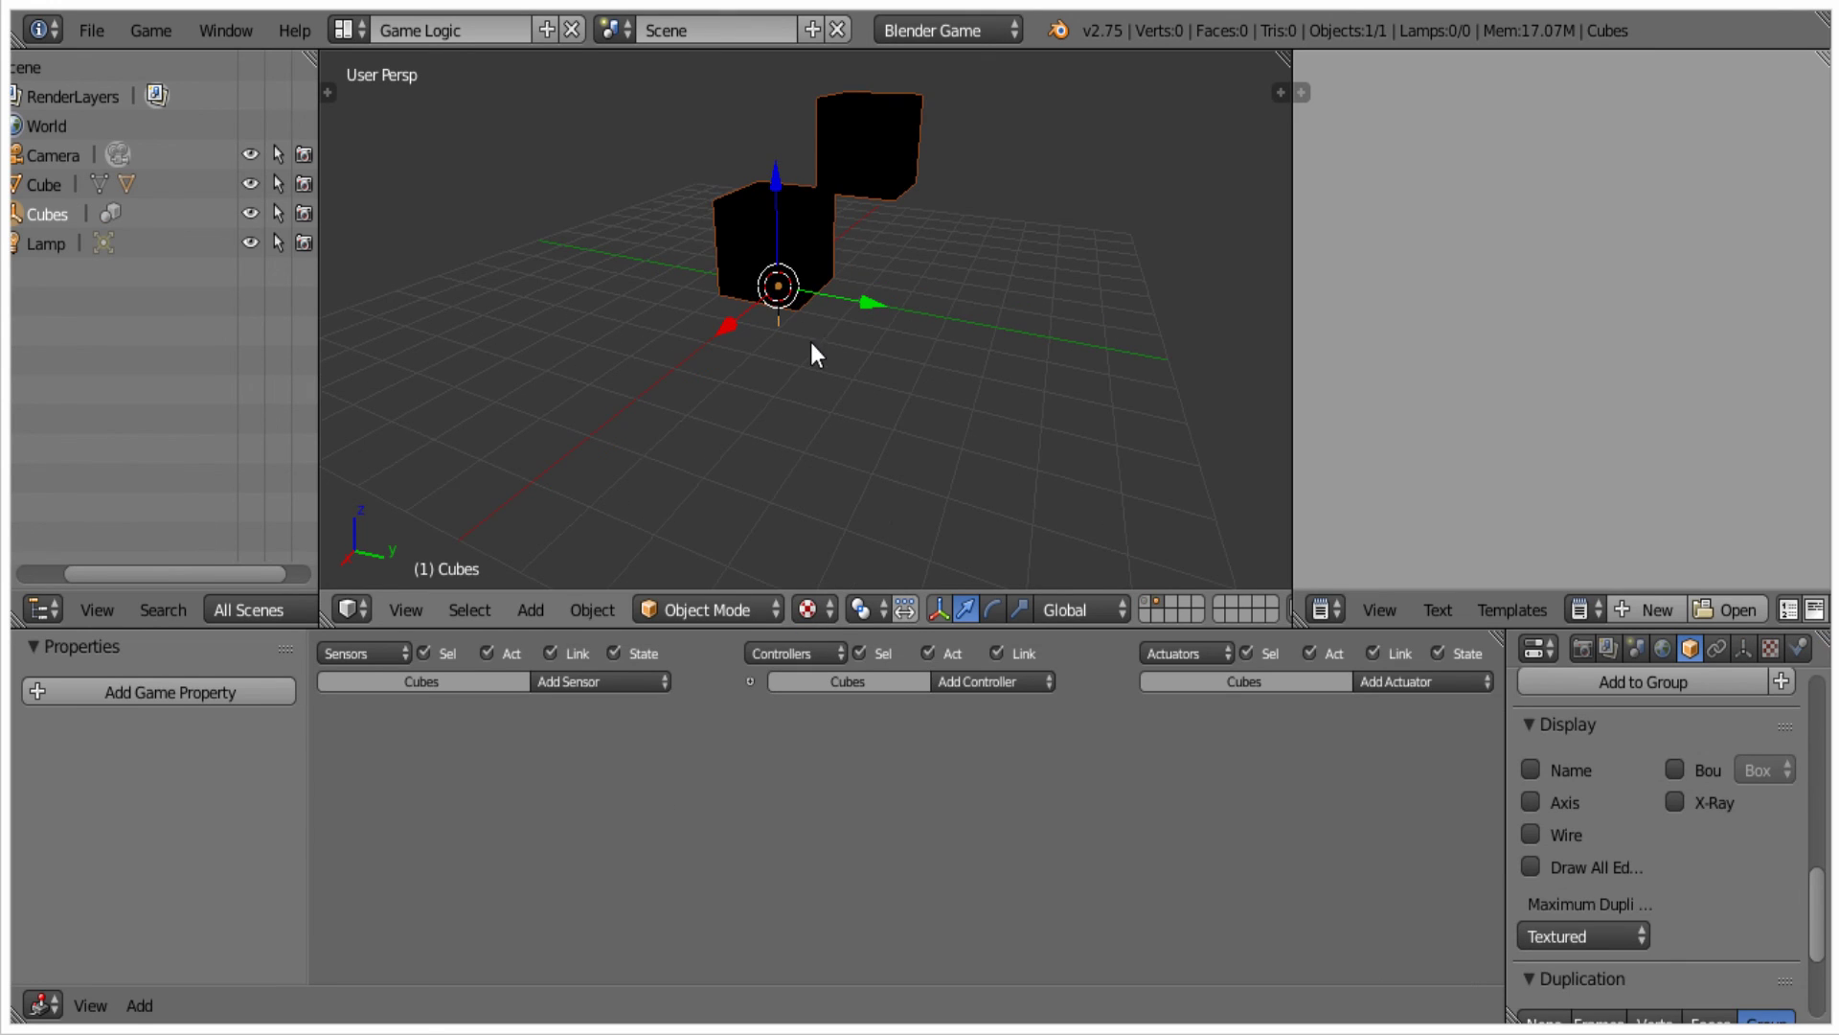
Run the game several times to check how the Cubes group instance moves.
middle_drag(810, 342, 950, 348)
scroll(950, 348, down, 2)
key(a)
key(p)
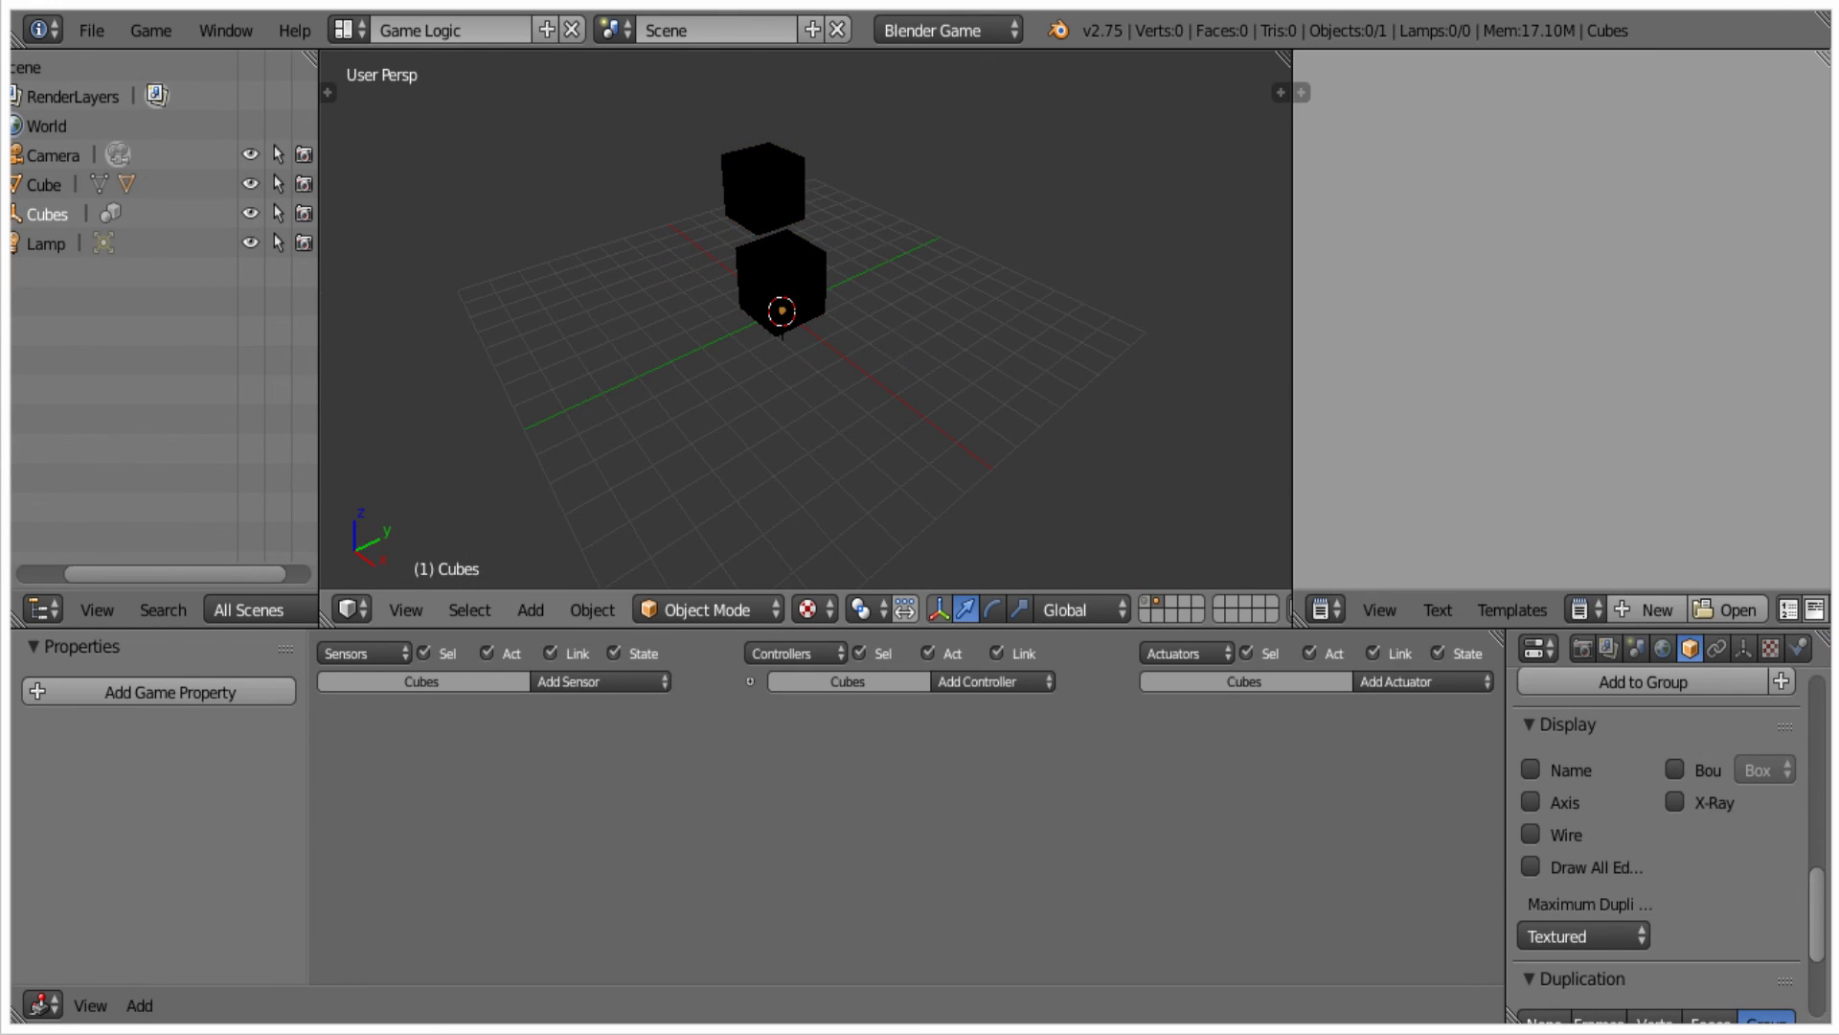
key(Escape)
scroll(877, 356, down, 2)
middle_drag(859, 388, 846, 439)
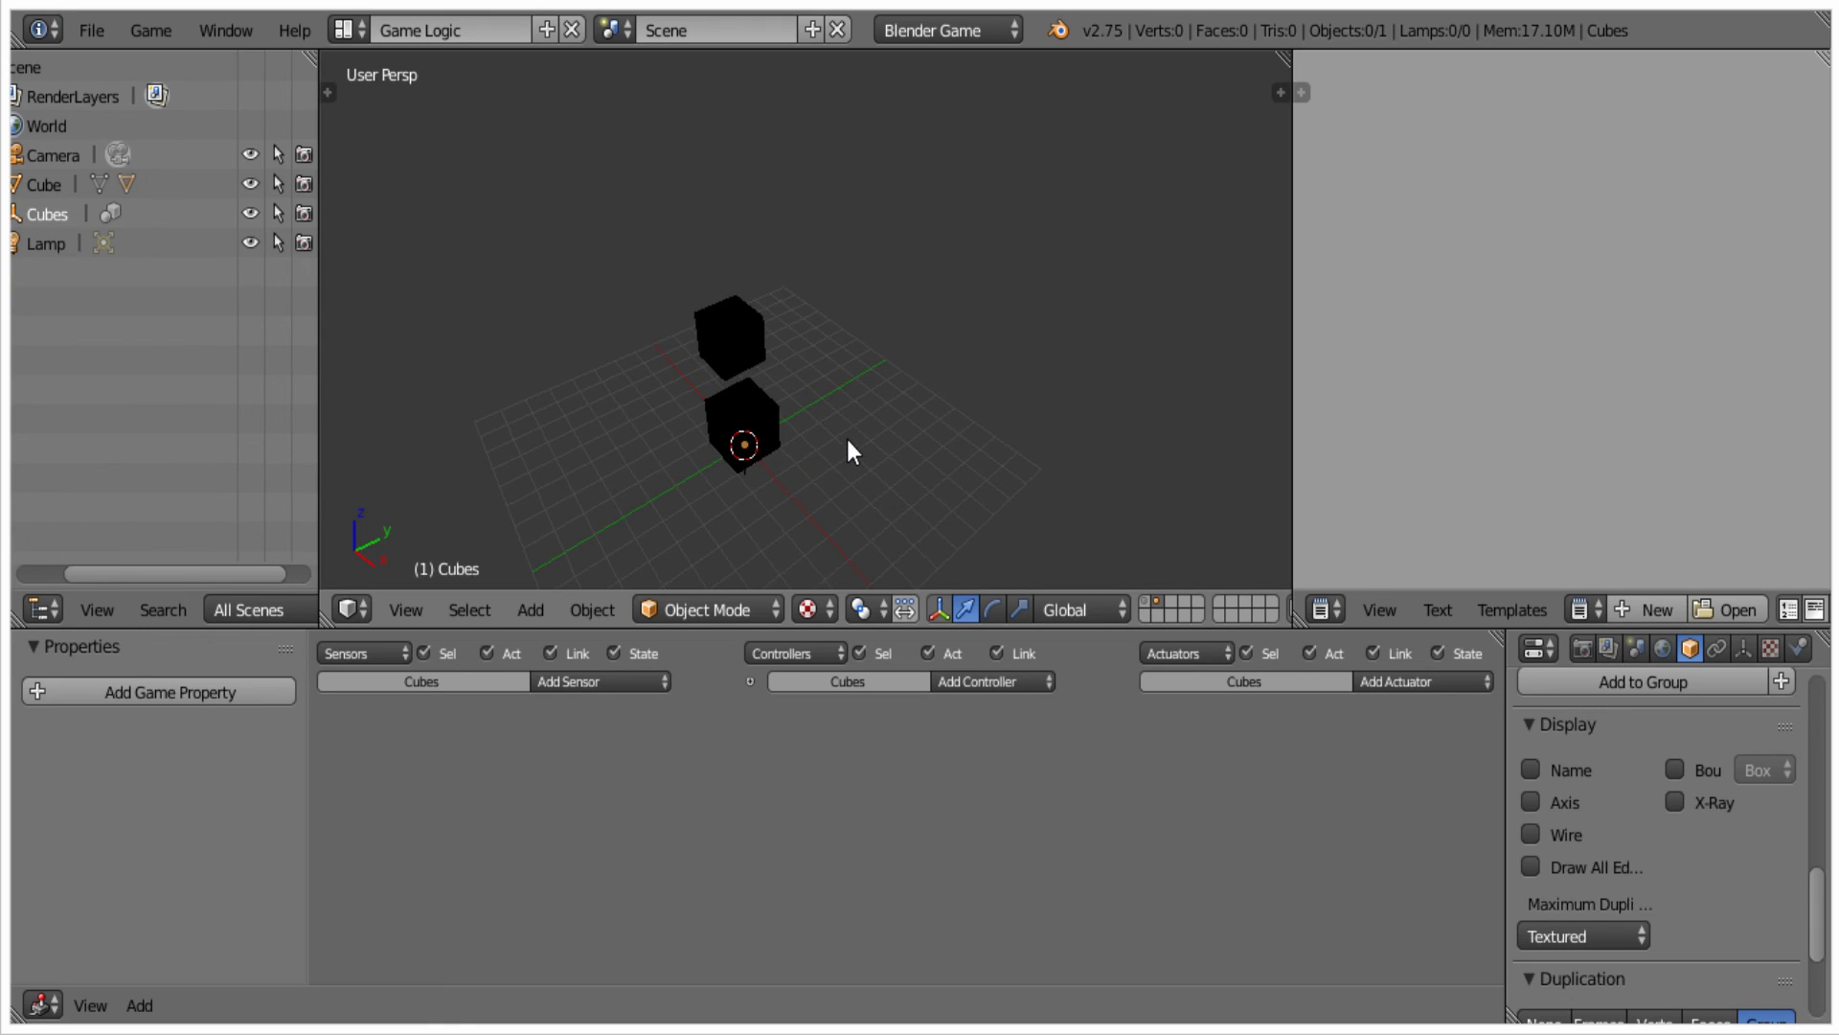
key(p)
key(Escape)
key(p)
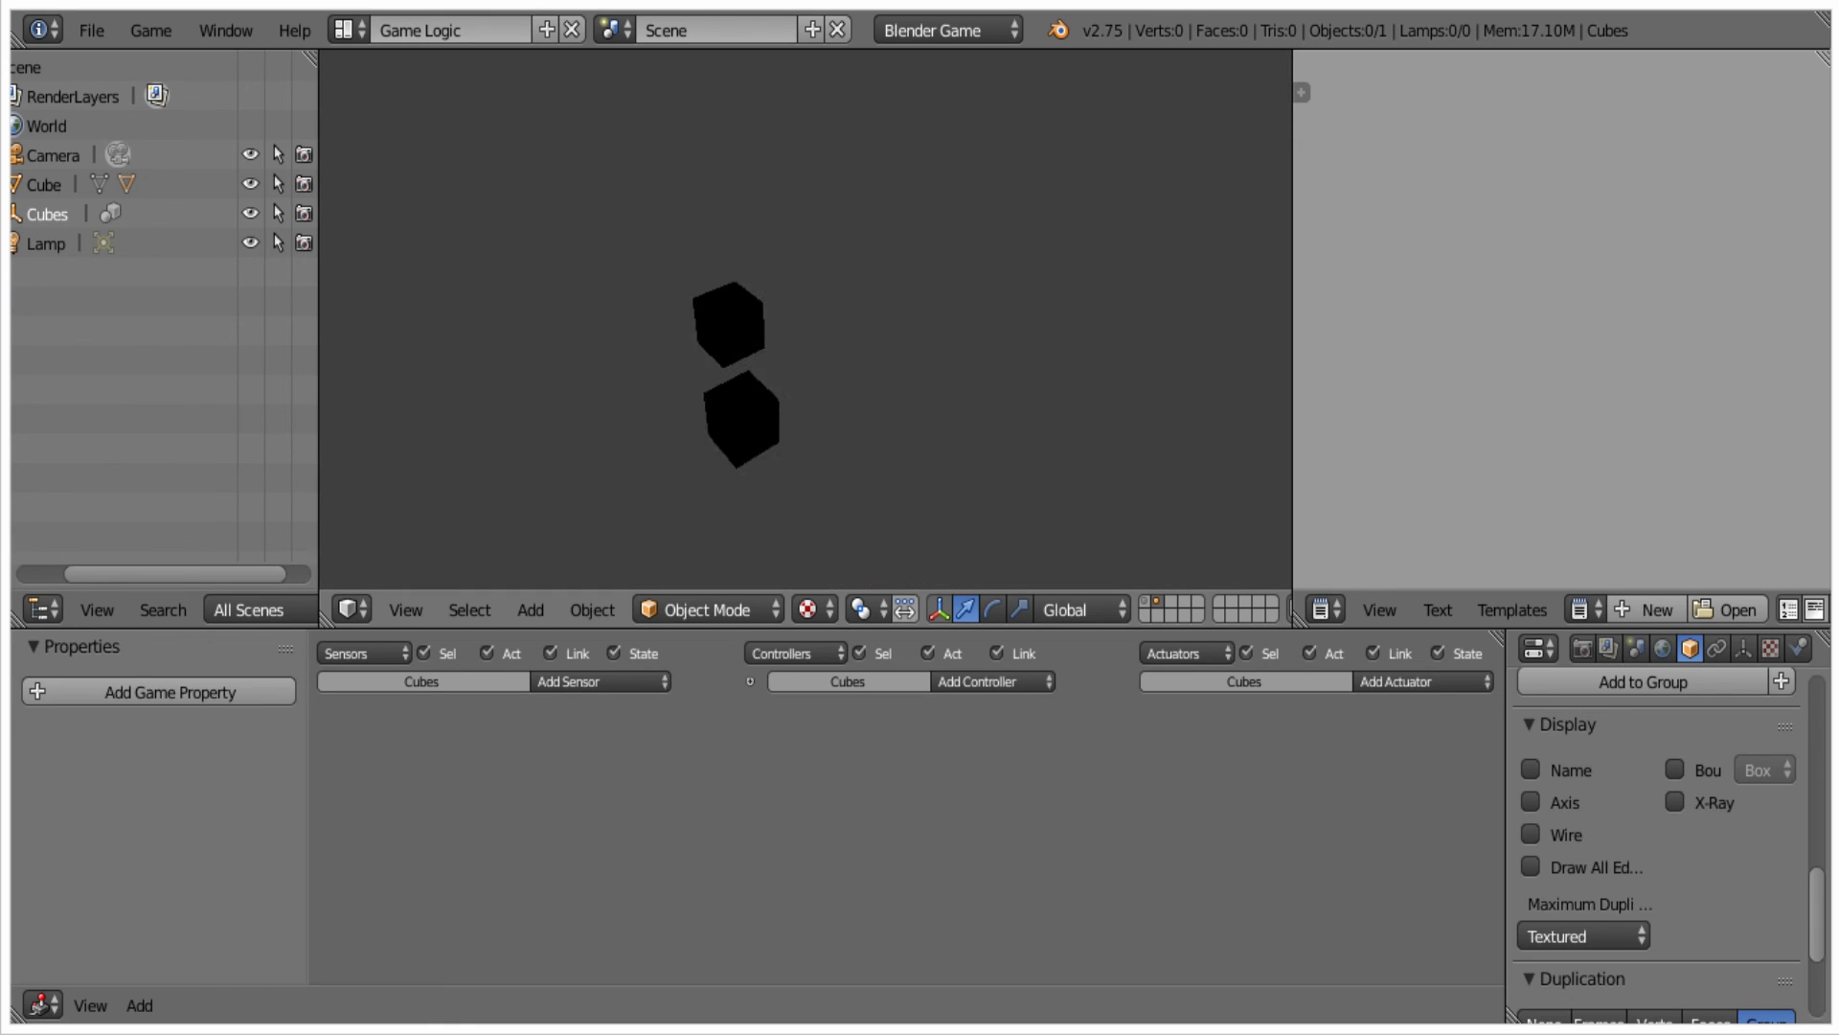
key(Escape)
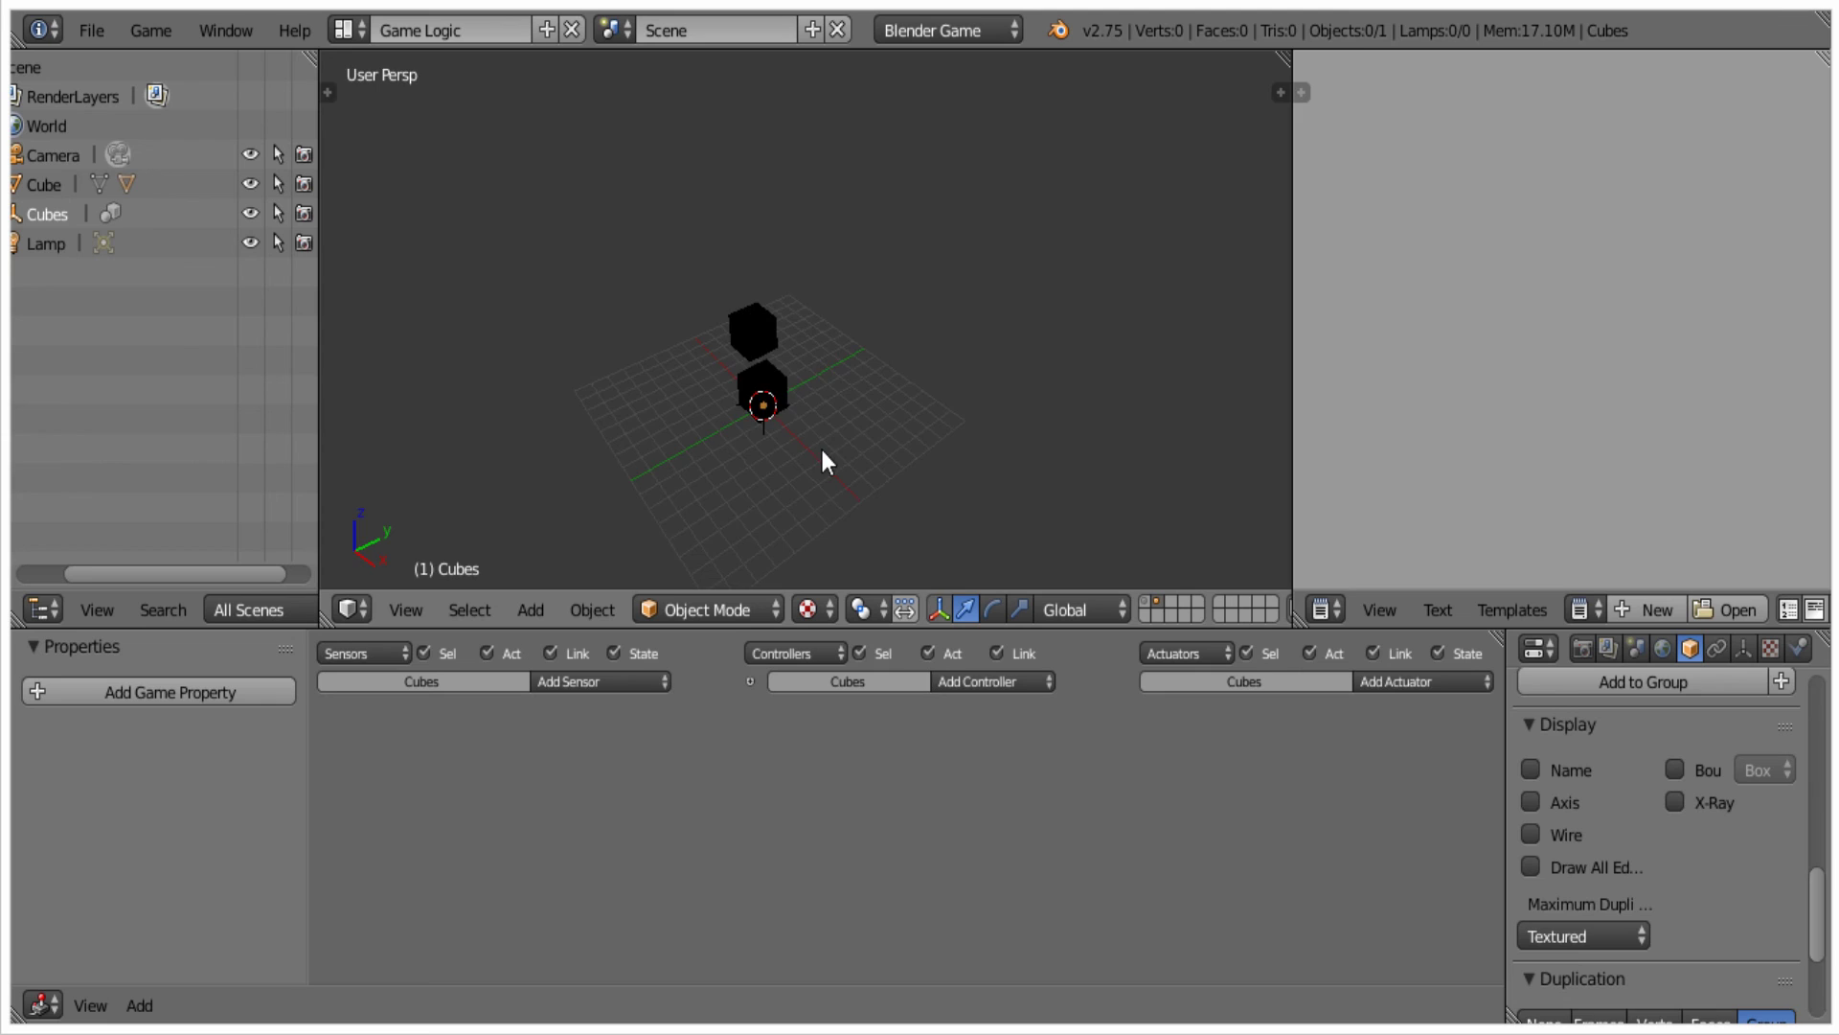
key(p)
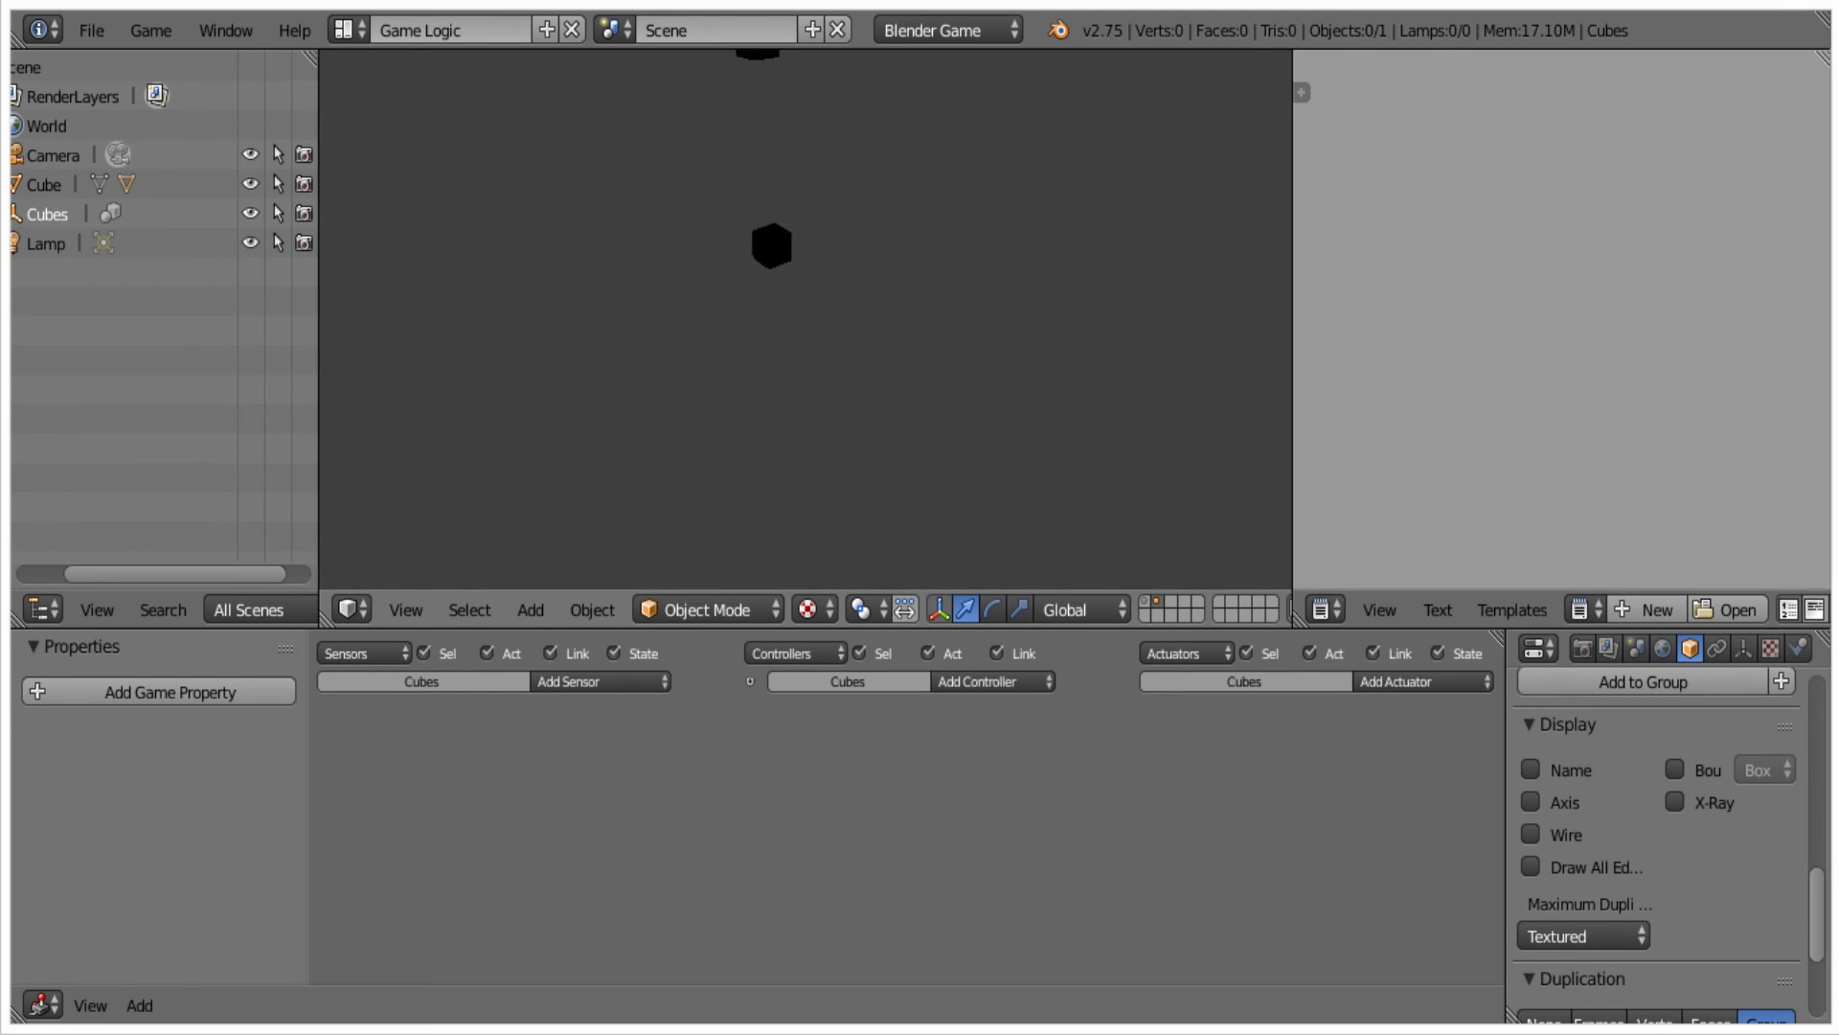
key(Escape)
Create four copies of the Cubes group instance, spreading them around the original in the horizontal plane.
right_click(779, 391)
scroll(829, 417, up, 3)
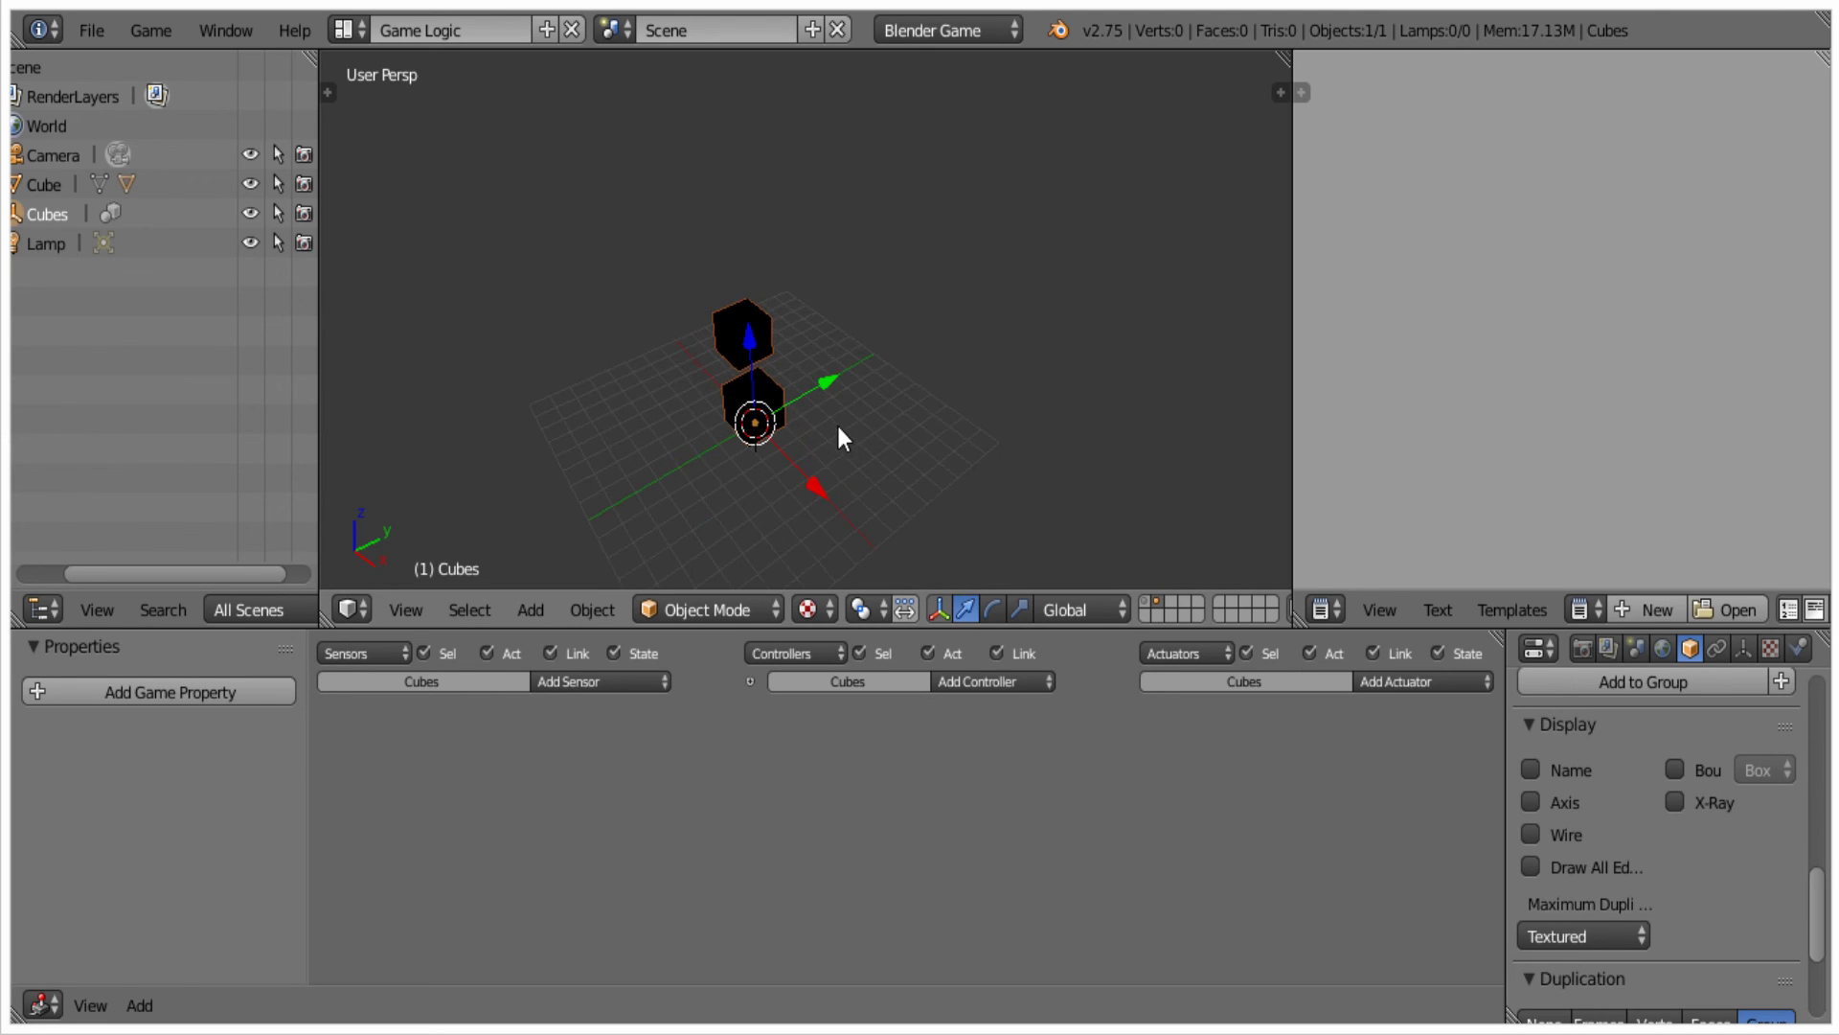
shift+middle_drag(839, 344, 887, 372)
scroll(841, 247, up, 2)
key(shift+d)
key(shift+z)
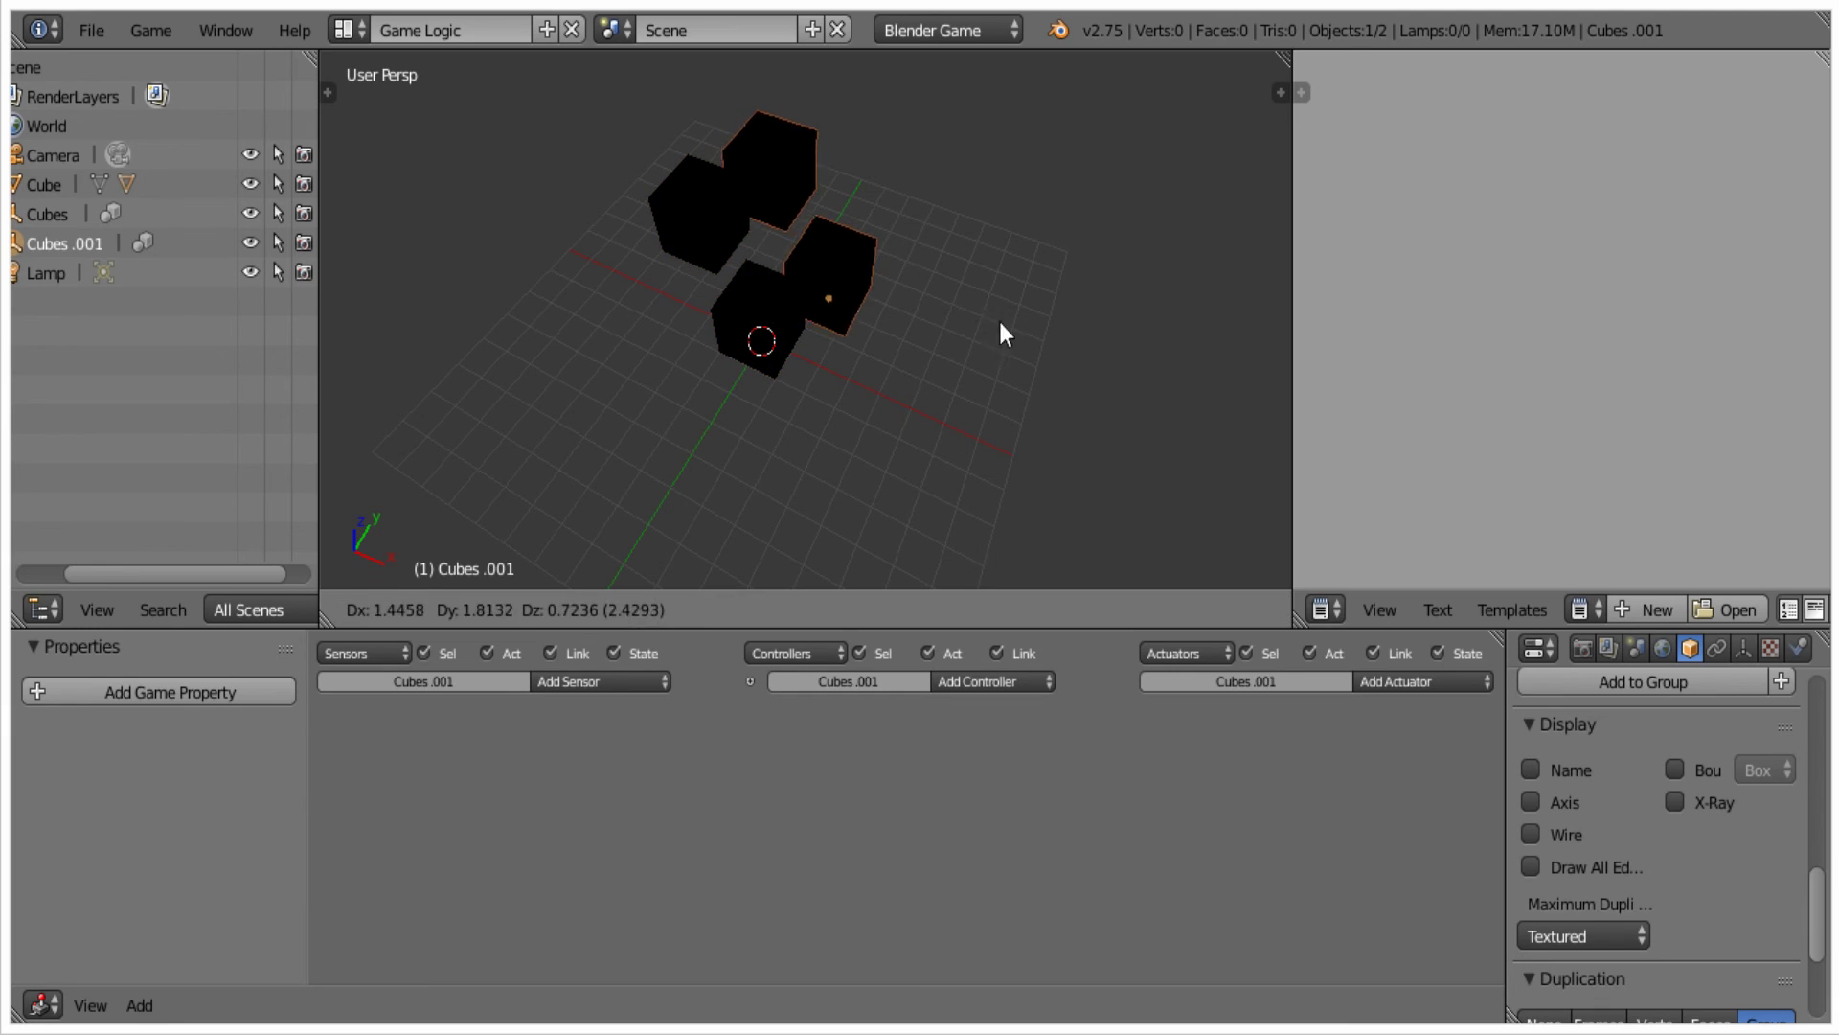
click(1135, 346)
key(shift+d)
key(shift+z)
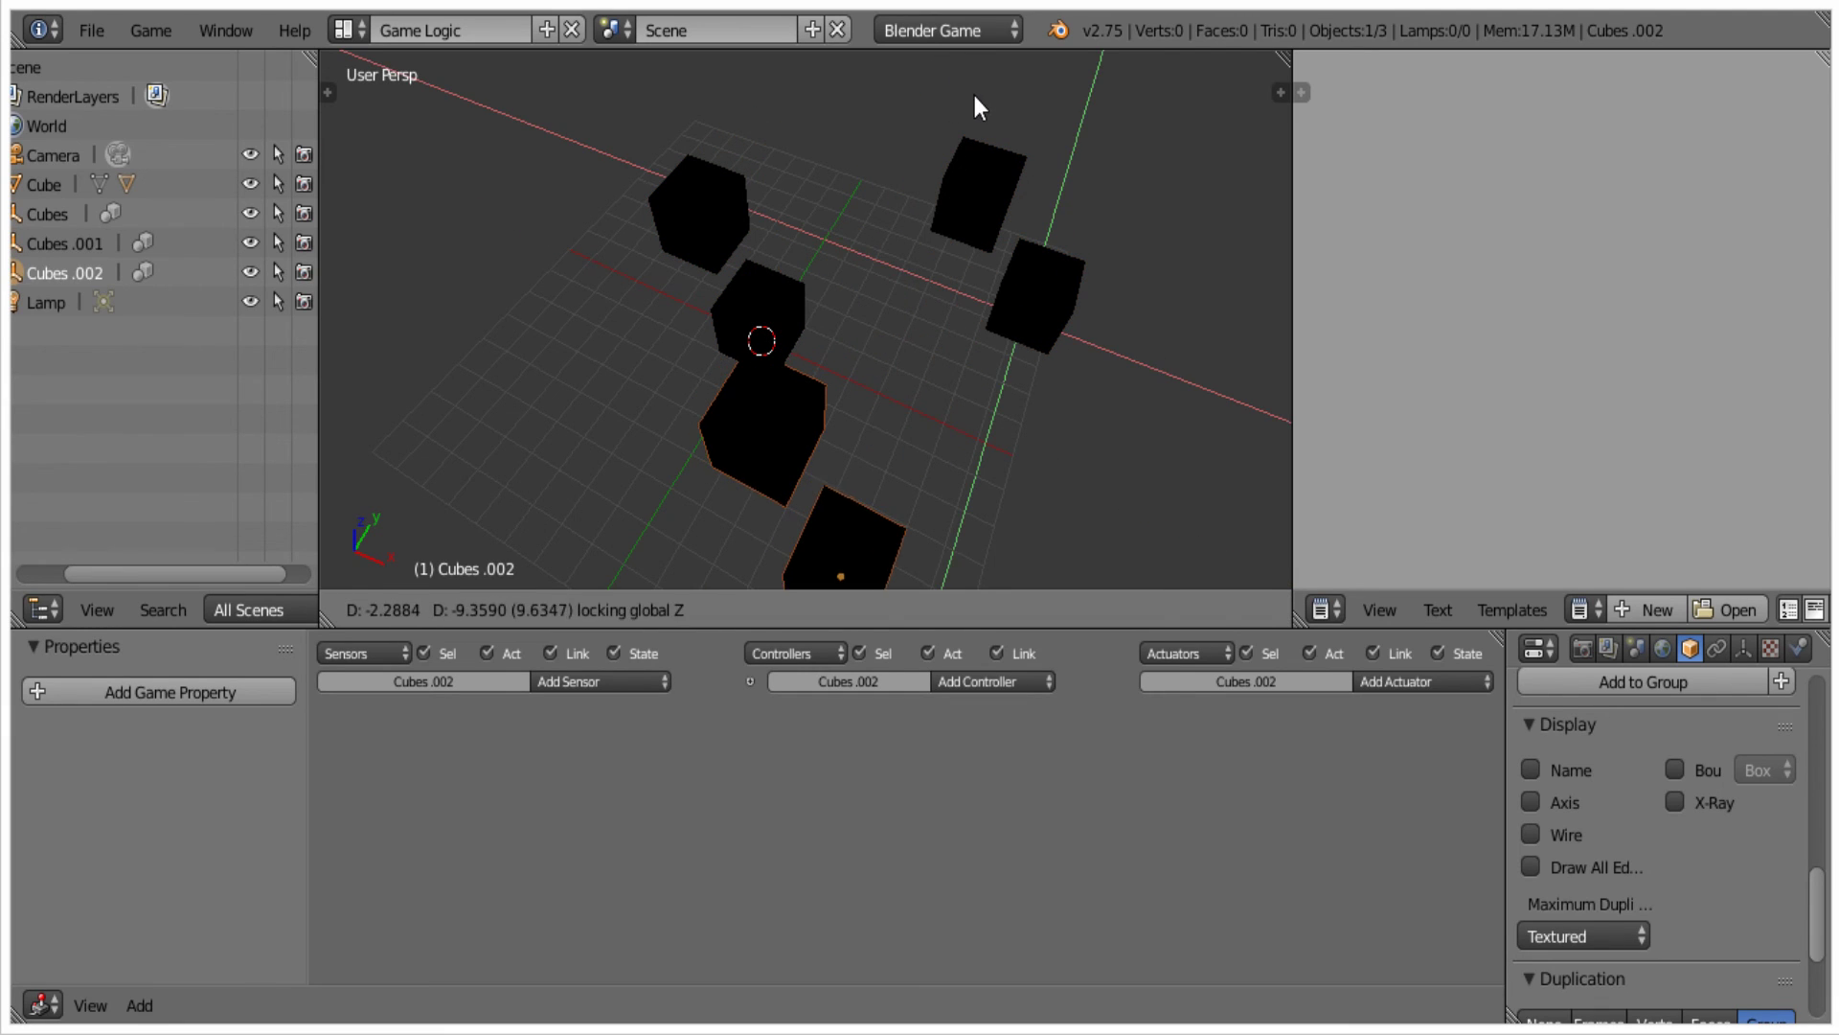
click(973, 90)
key(shift+d)
key(shift+z)
click(621, 460)
key(shift+d)
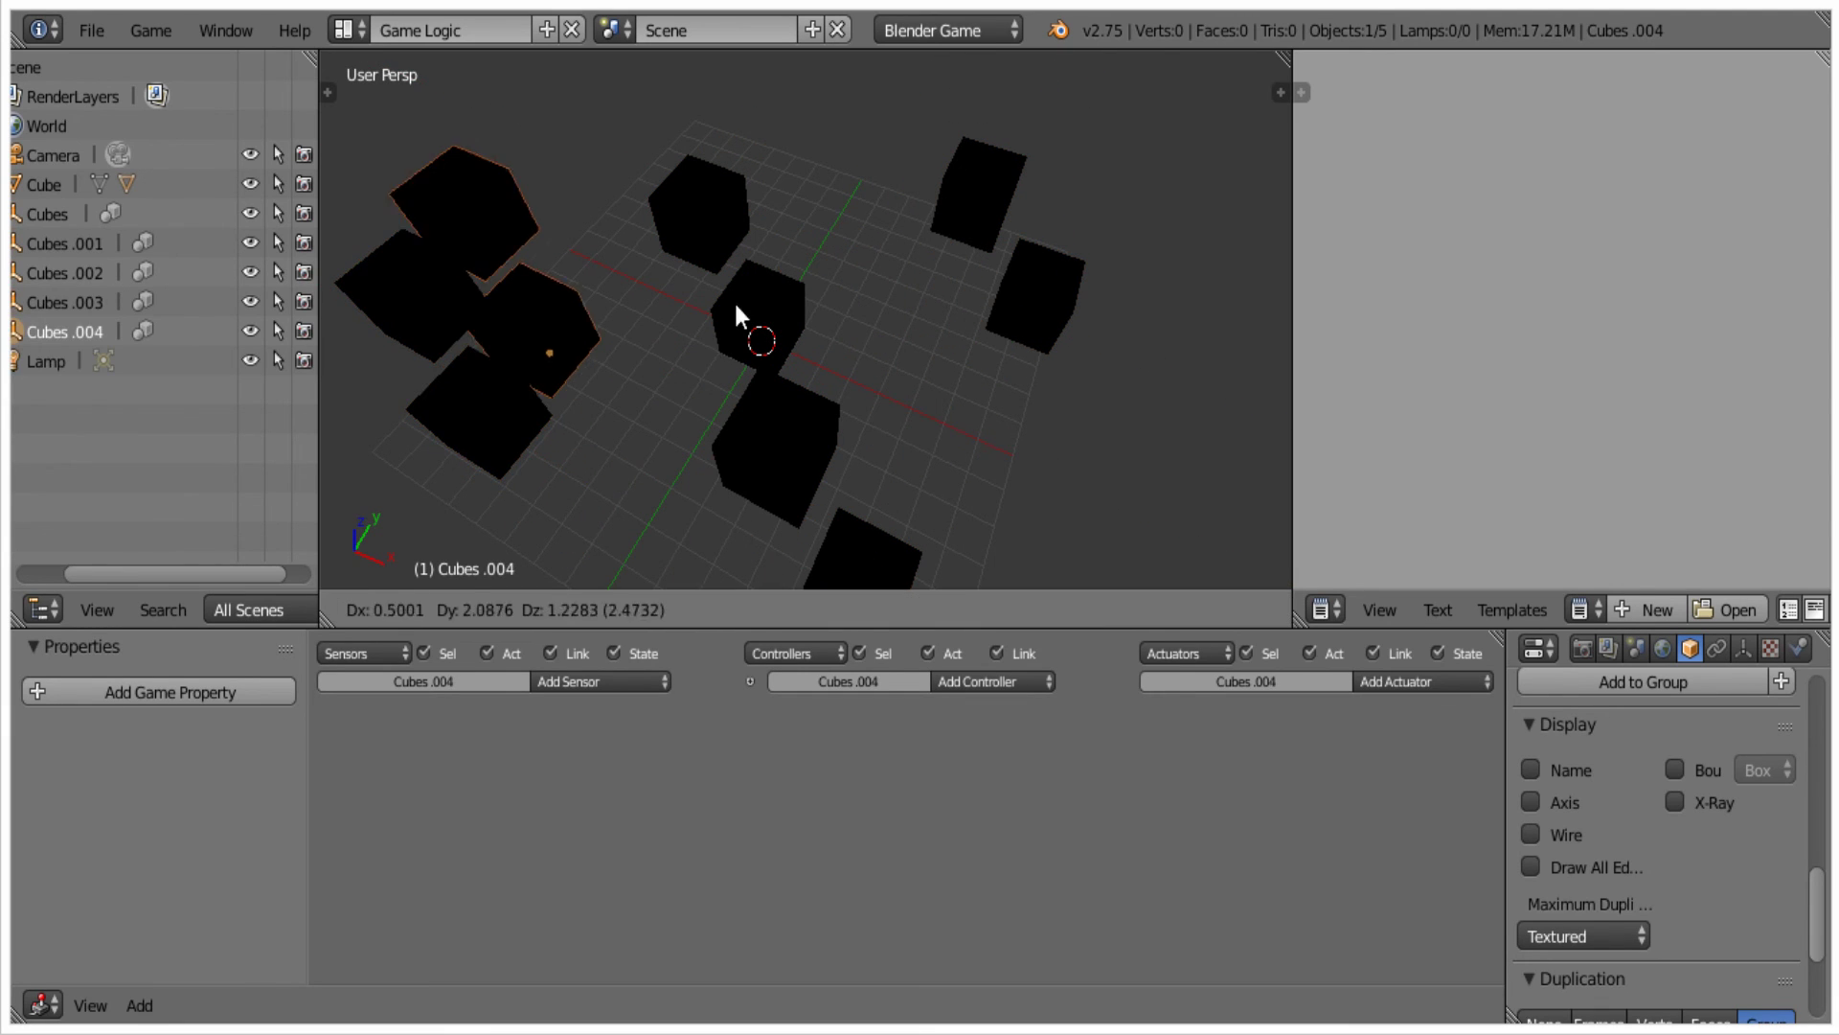
key(shift+z)
click(833, 188)
Run the game to check that all five Cubes instances move.
middle_drag(847, 326, 802, 308)
scroll(745, 279, down, 5)
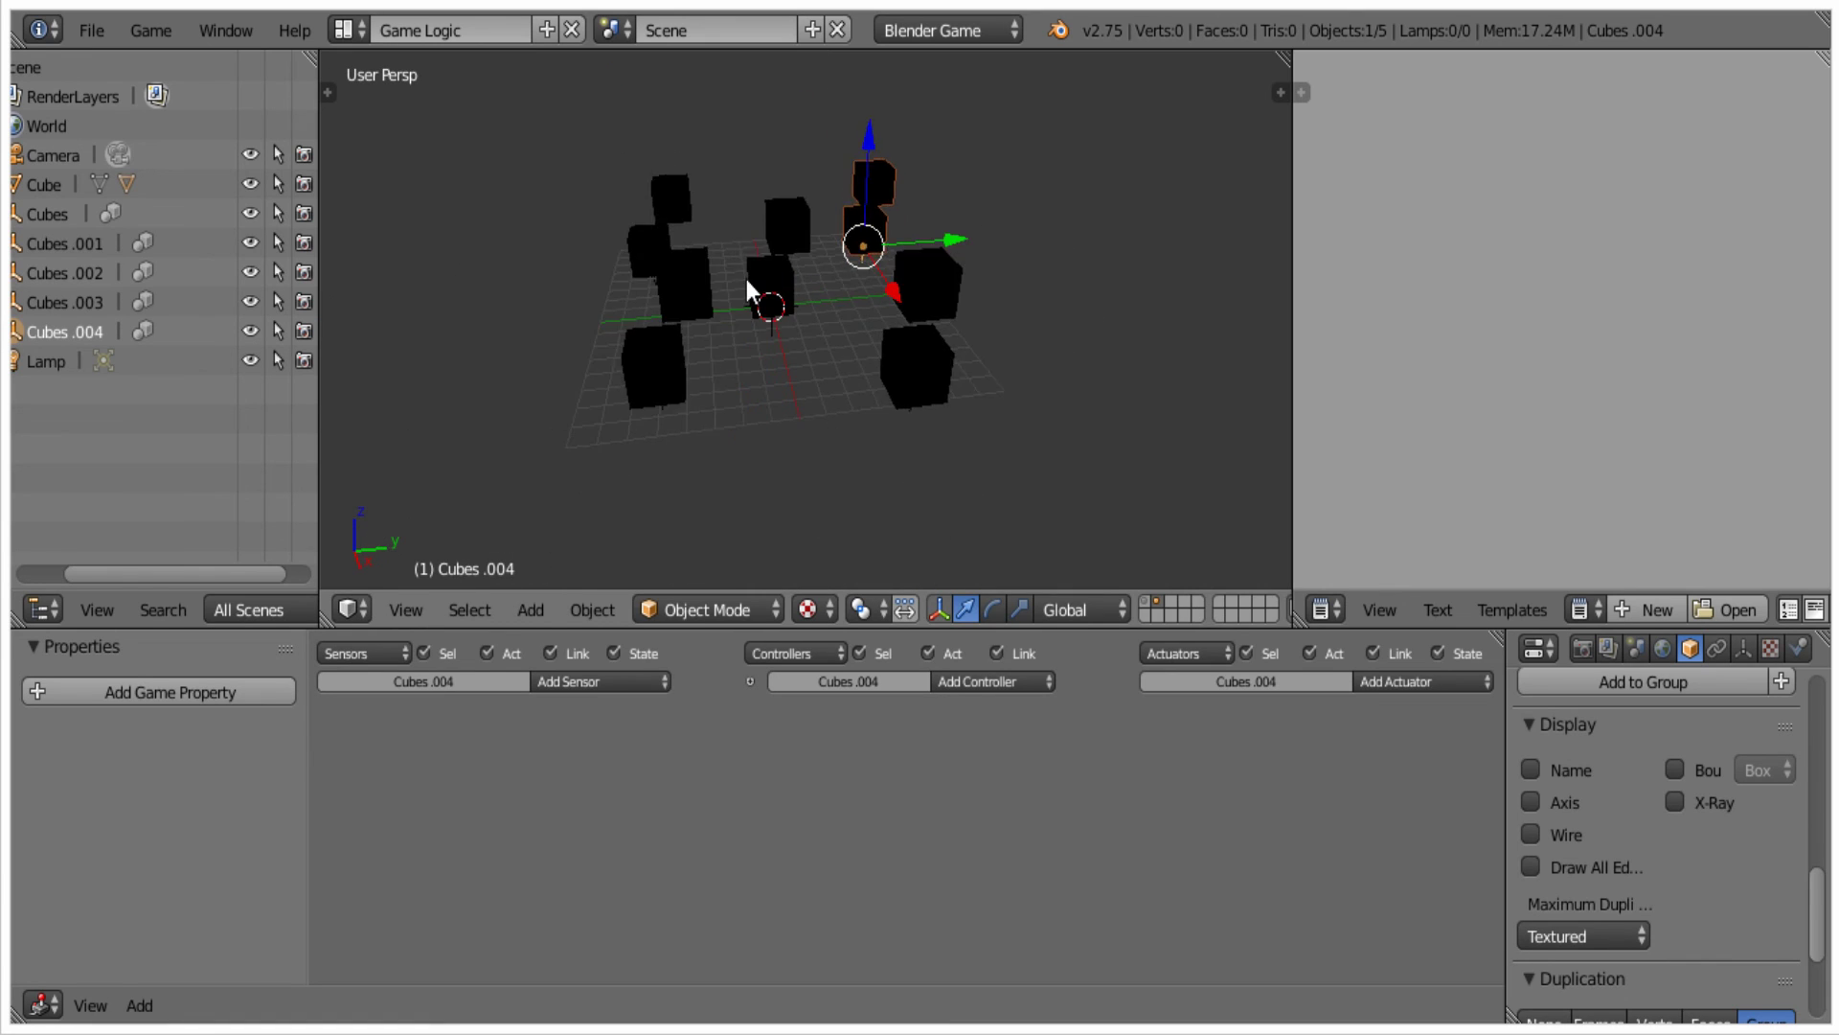
key(p)
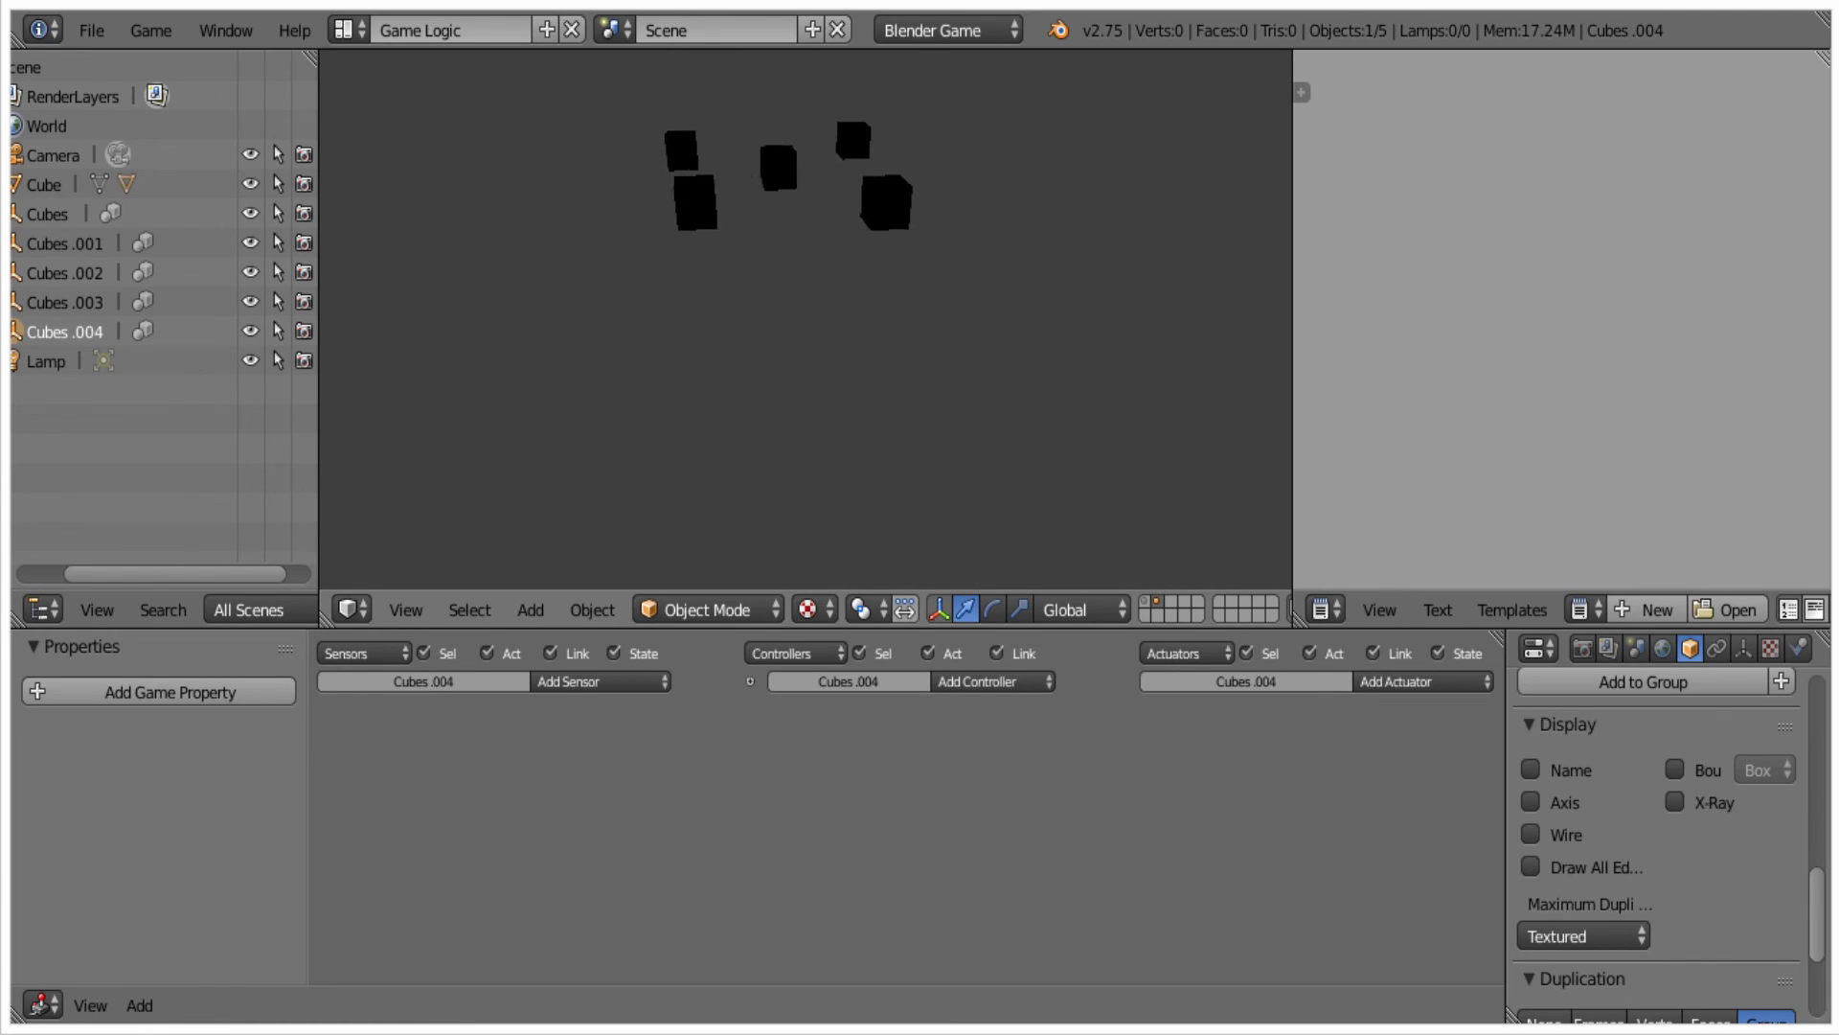
key(Escape)
middle_drag(778, 366, 757, 428)
key(p)
key(Escape)
Duplicate all five instances together and place the copied set beside the grid in the horizontal plane.
key(a)
middle_drag(864, 406, 882, 457)
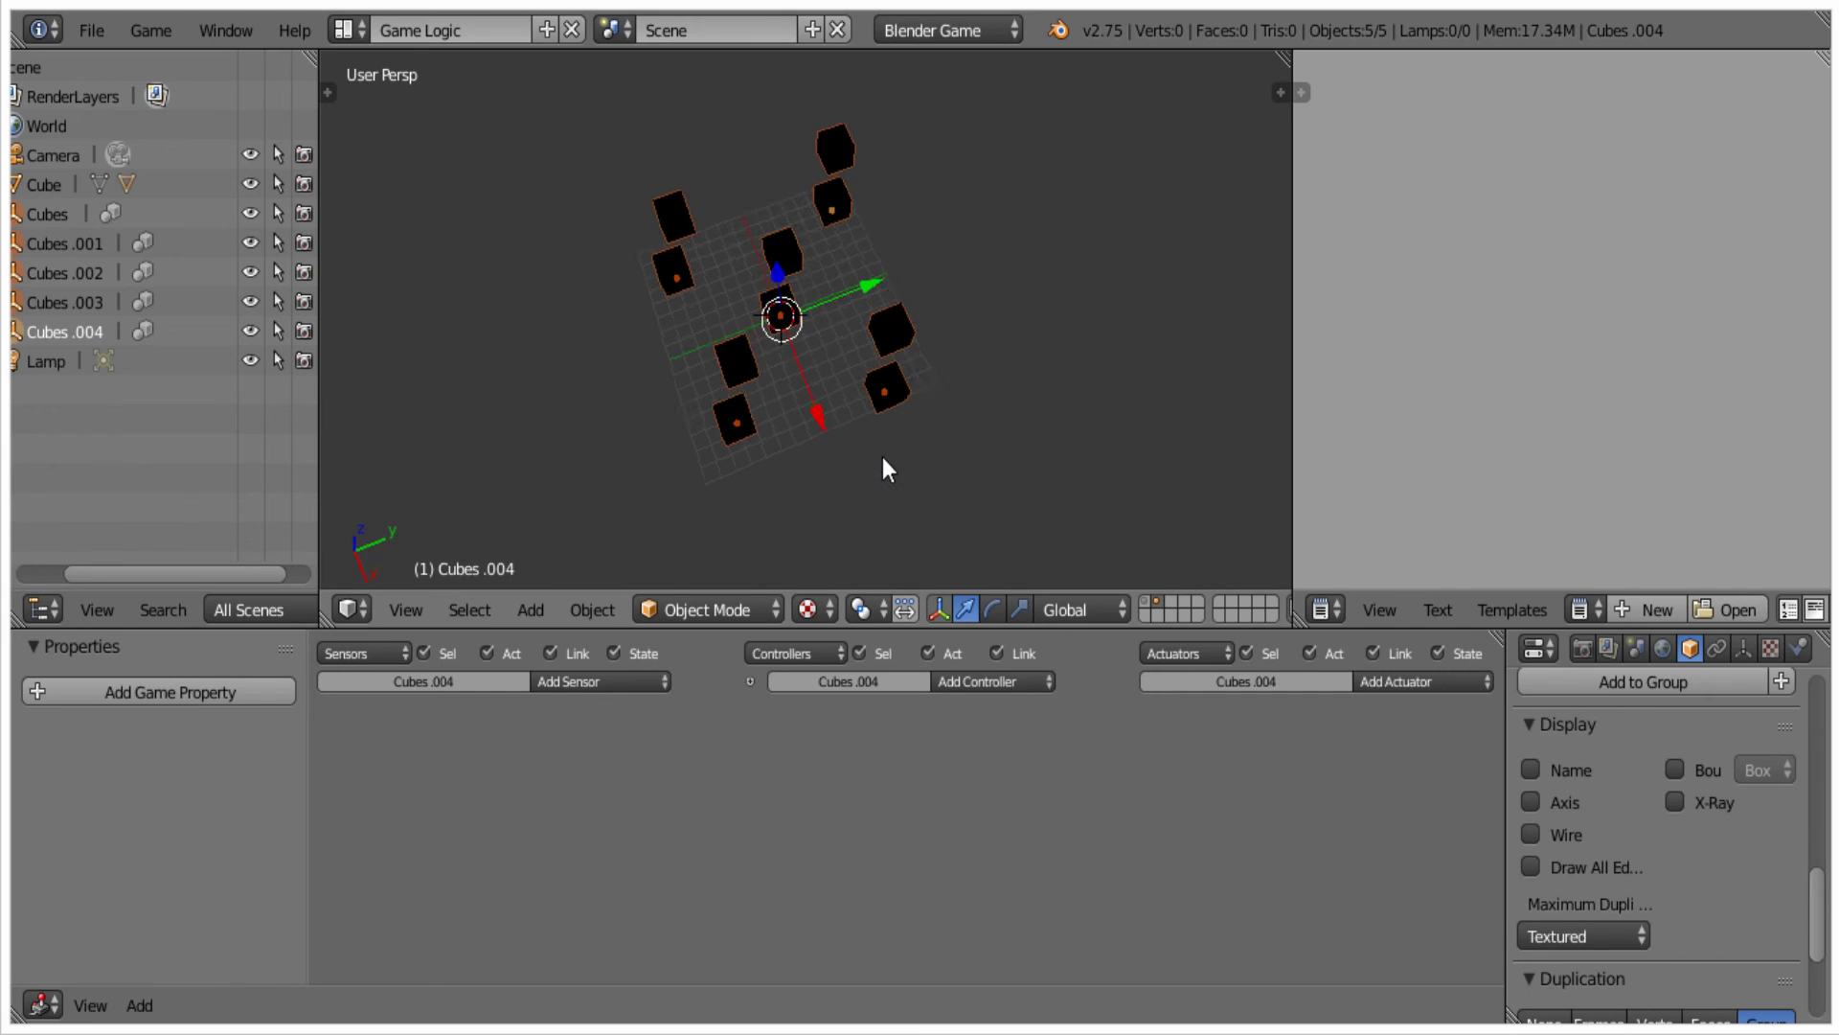
scroll(882, 456, down, 3)
key(shift+d)
key(shift+z)
click(701, 496)
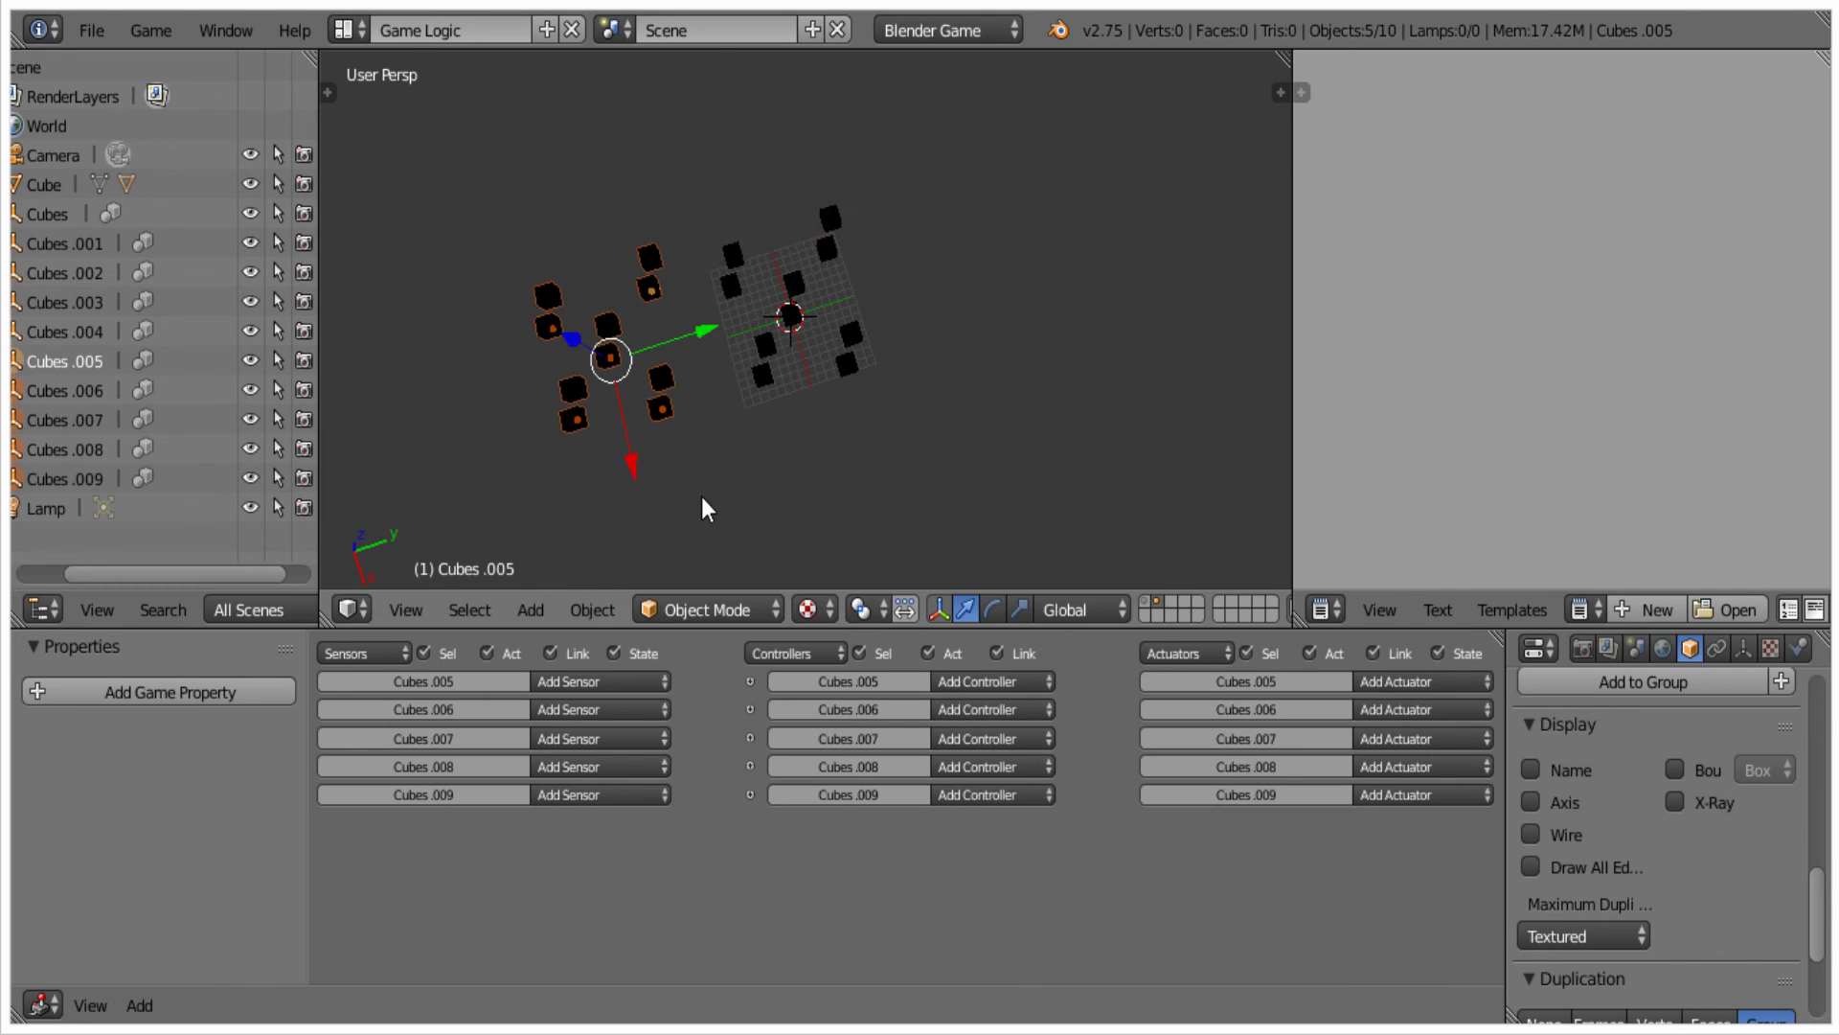
Duplicate the selected set of five instances four more times, spreading the sets around the grid in the horizontal plane.
key(shift+d)
key(shift+z)
click(762, 255)
key(shift+d)
key(shift+d)
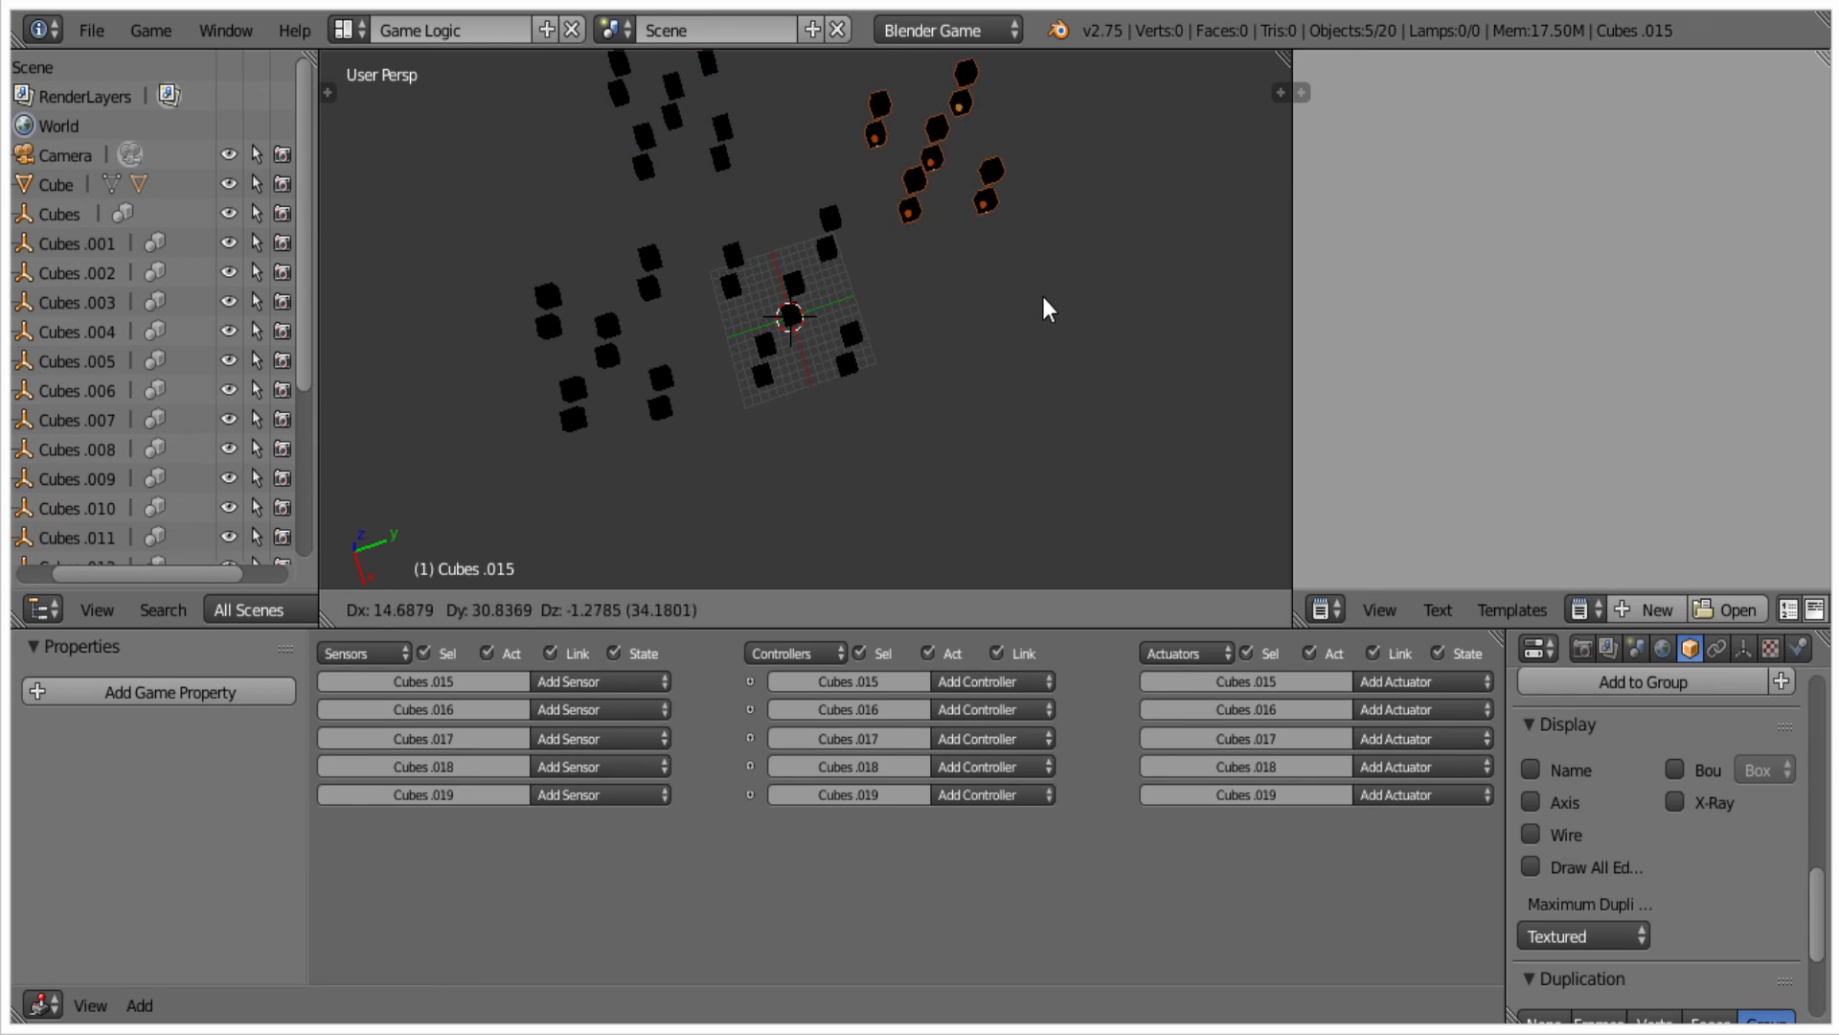
key(shift+z)
click(965, 273)
key(g)
key(shift+z)
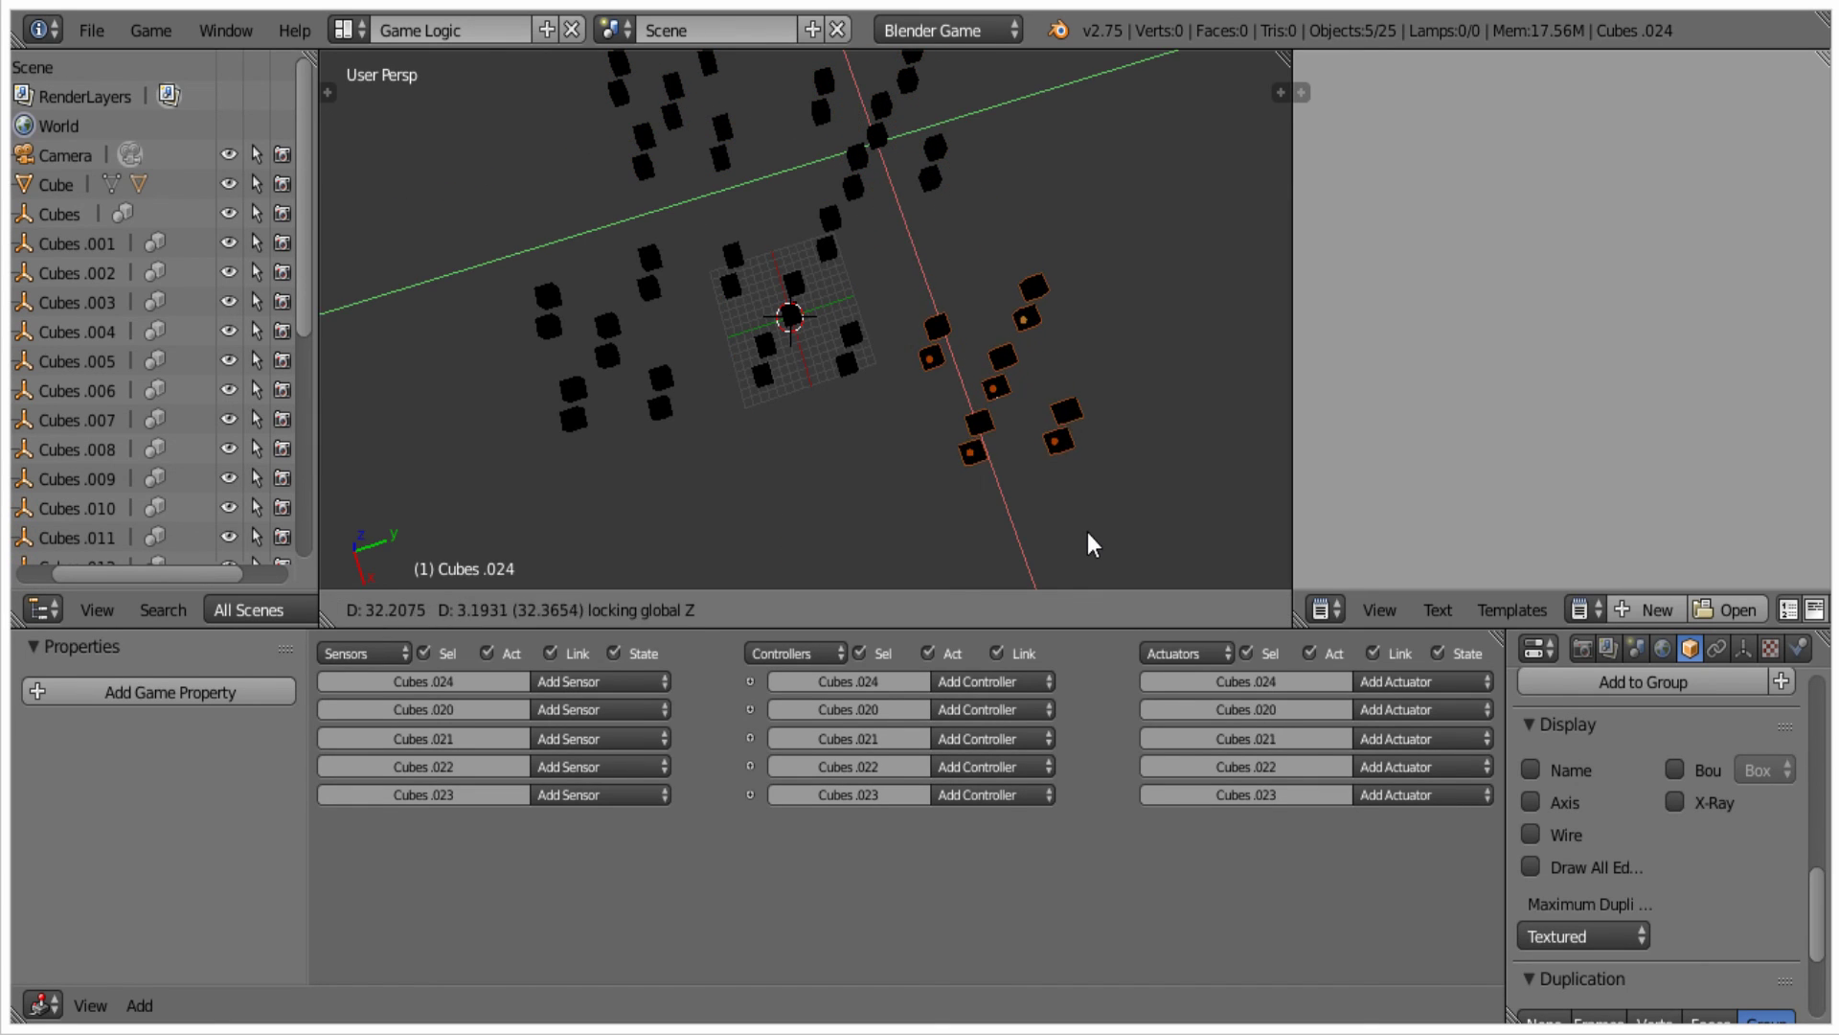
click(1065, 509)
key(shift+d)
key(shift+z)
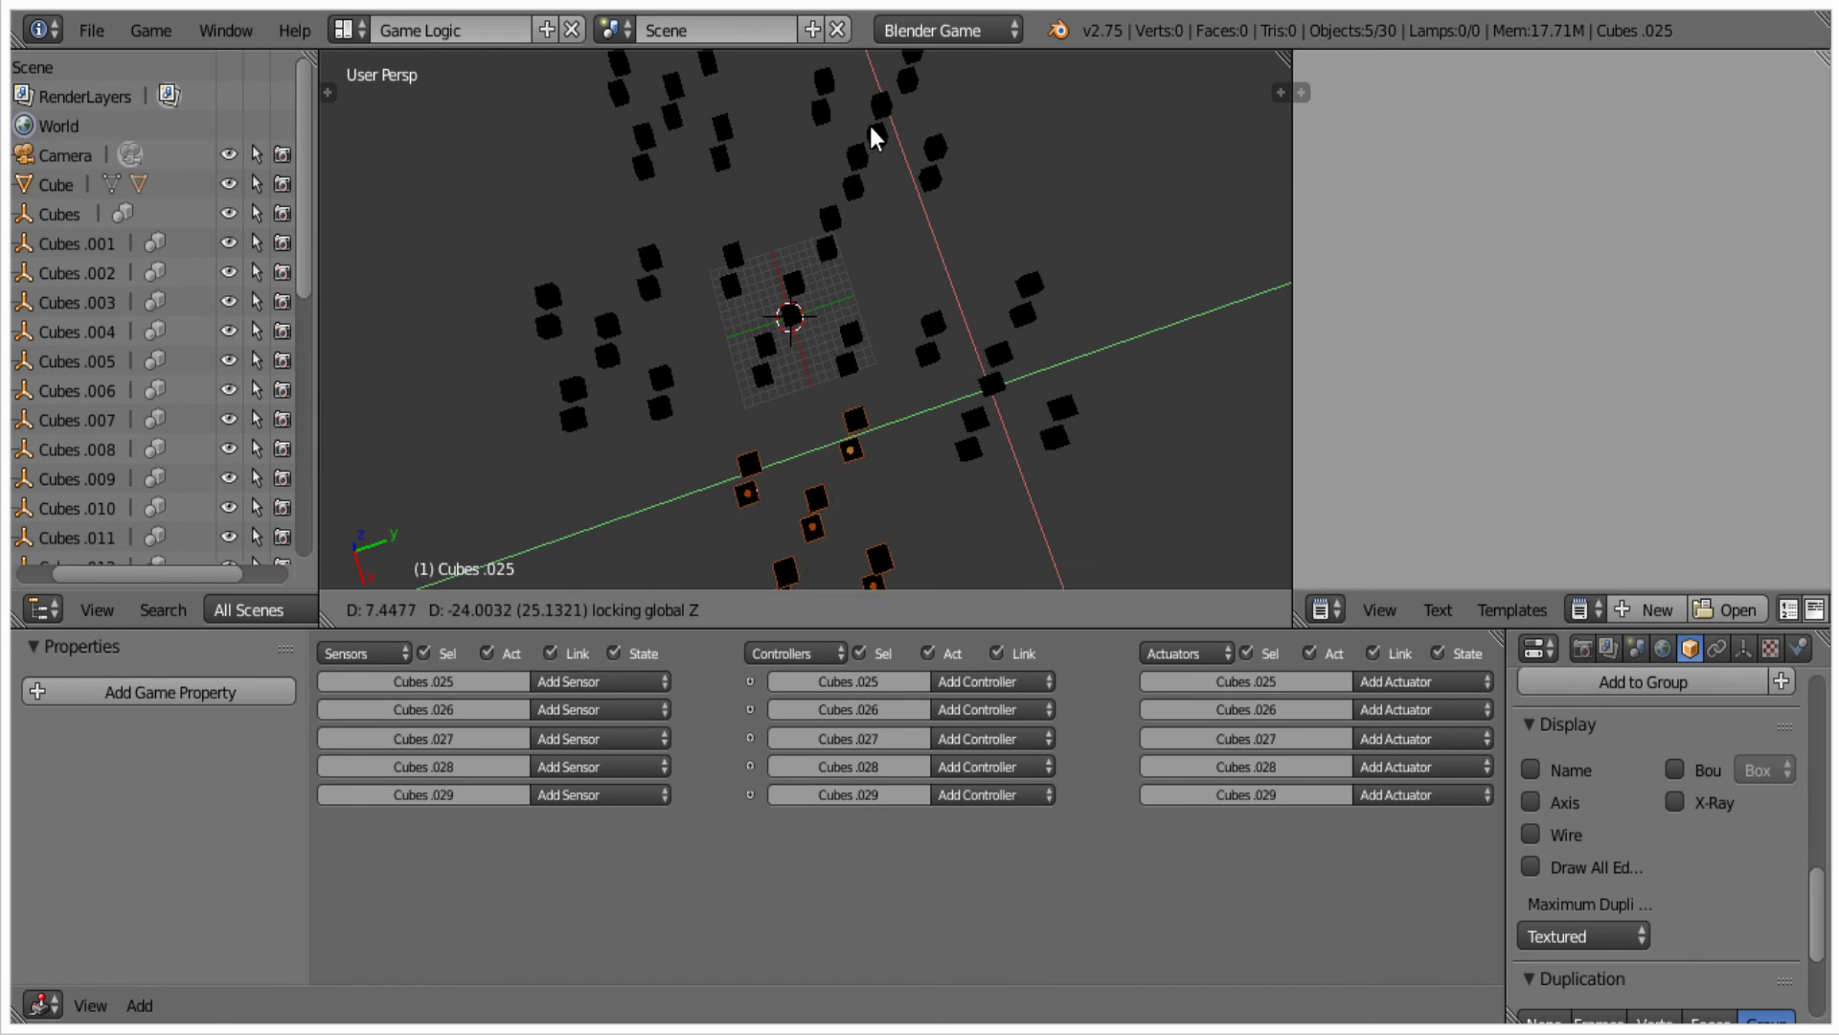
click(860, 129)
Run the game with all the instance sets and inspect the arrangement from several sides.
middle_drag(926, 230, 958, 134)
key(p)
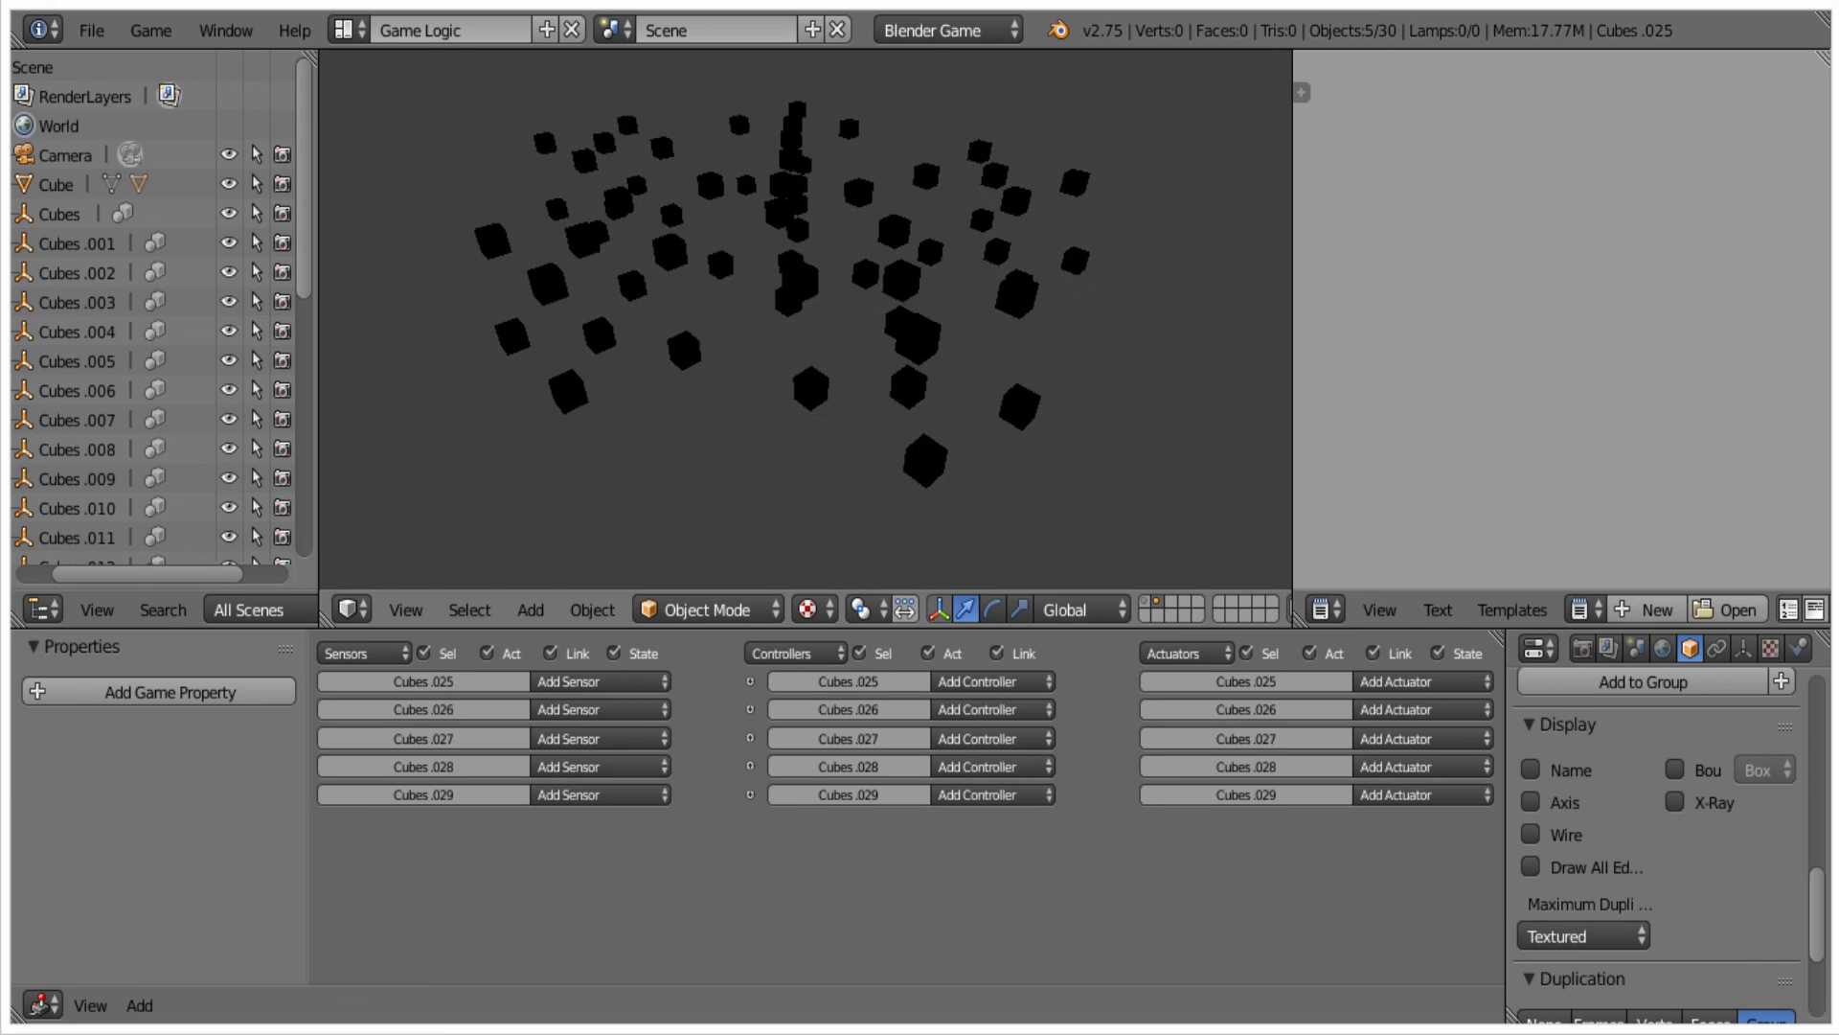
key(Escape)
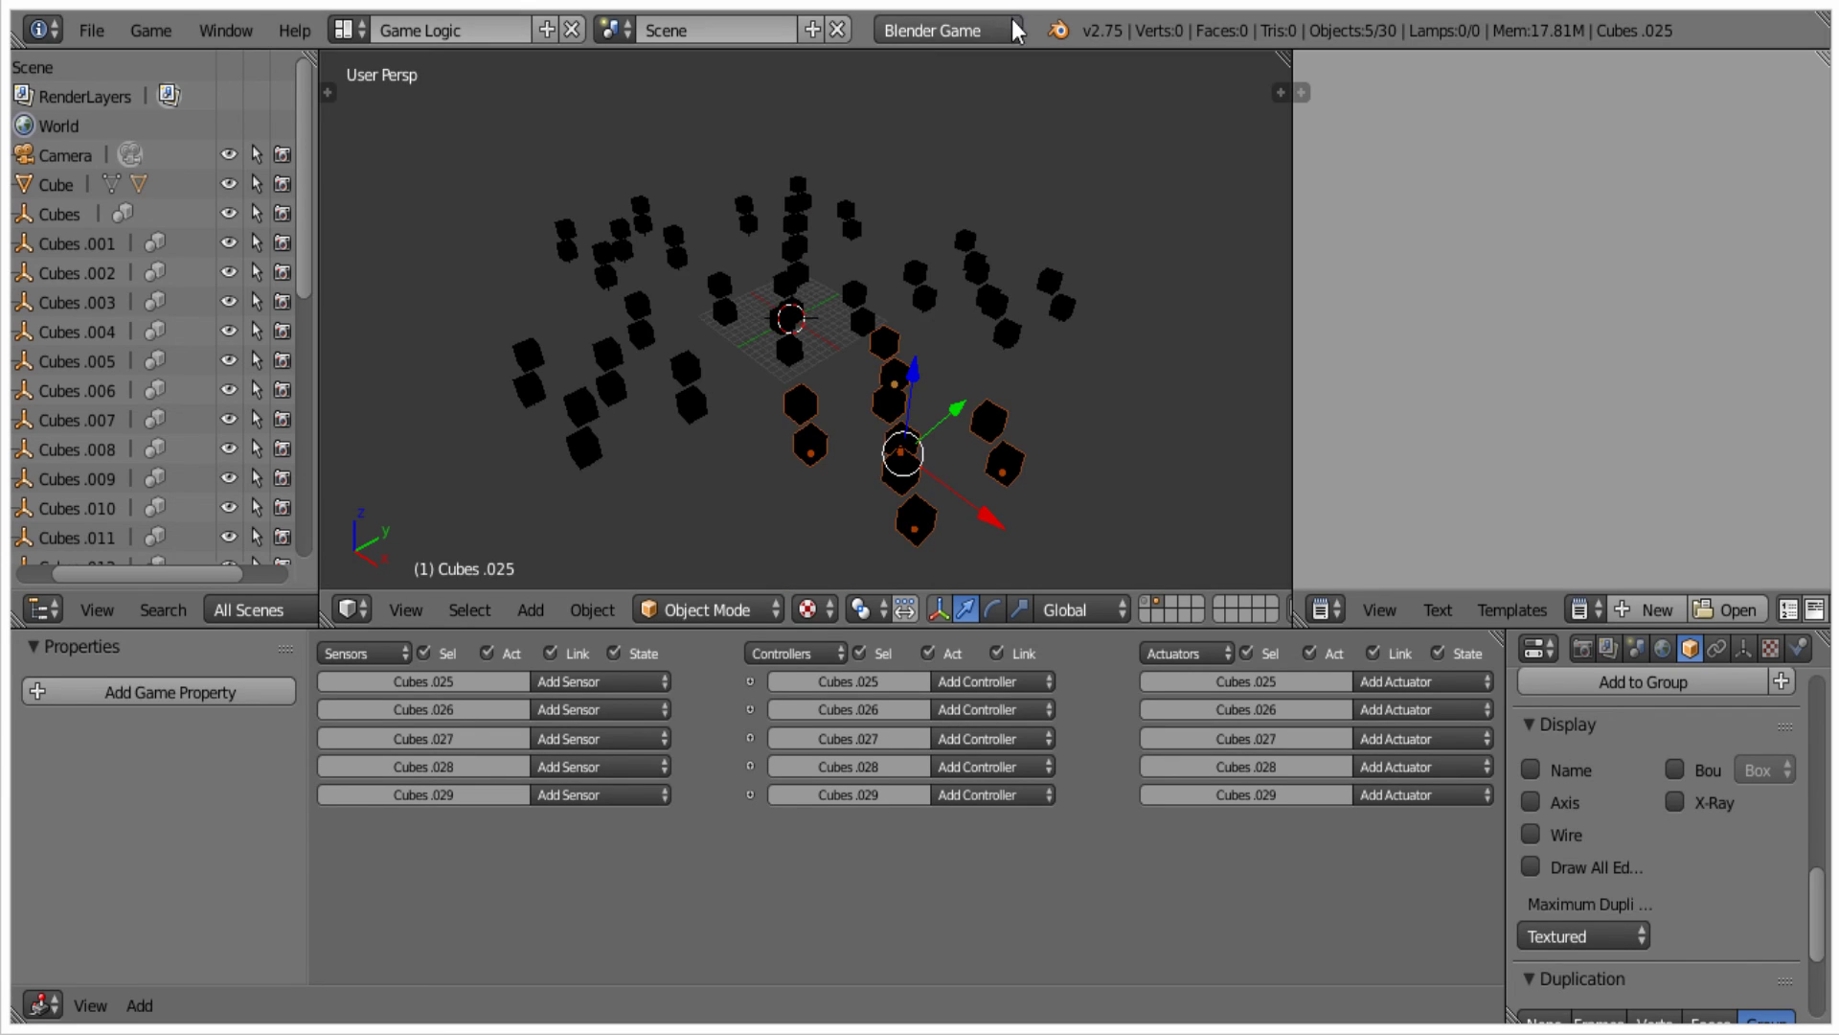
middle_drag(812, 273, 934, 278)
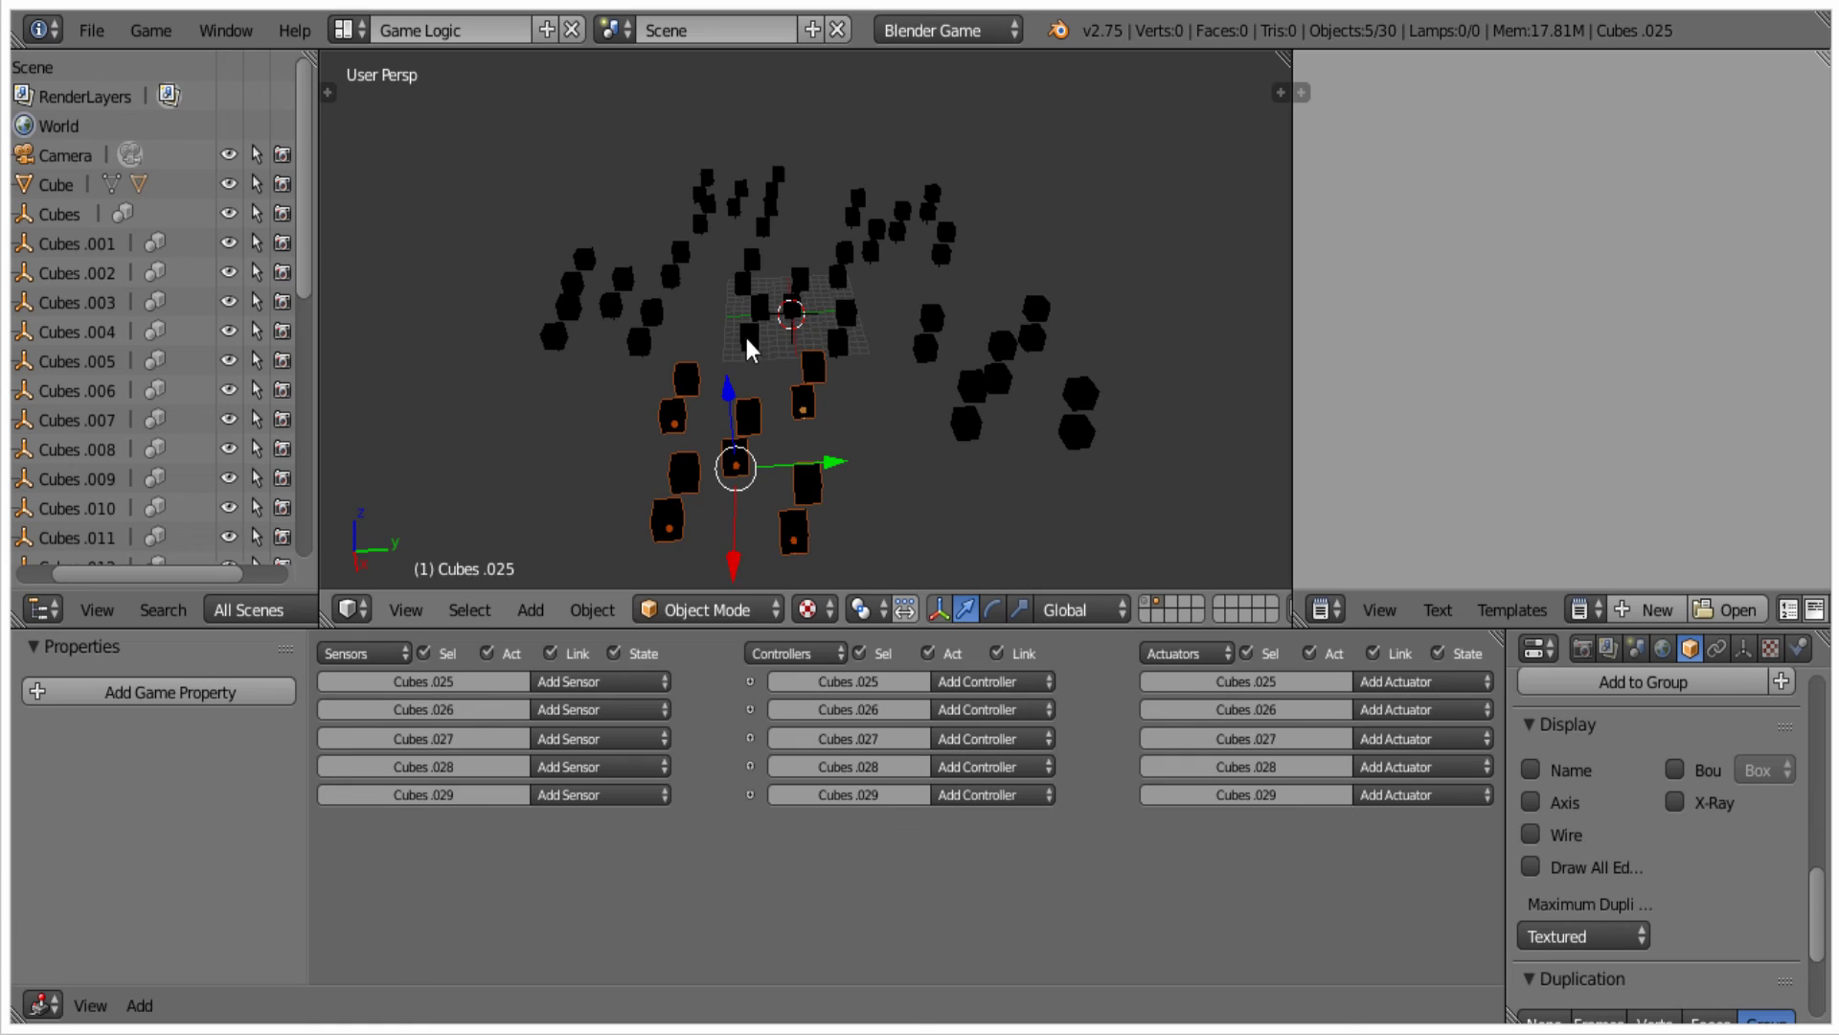
middle_drag(746, 340, 939, 373)
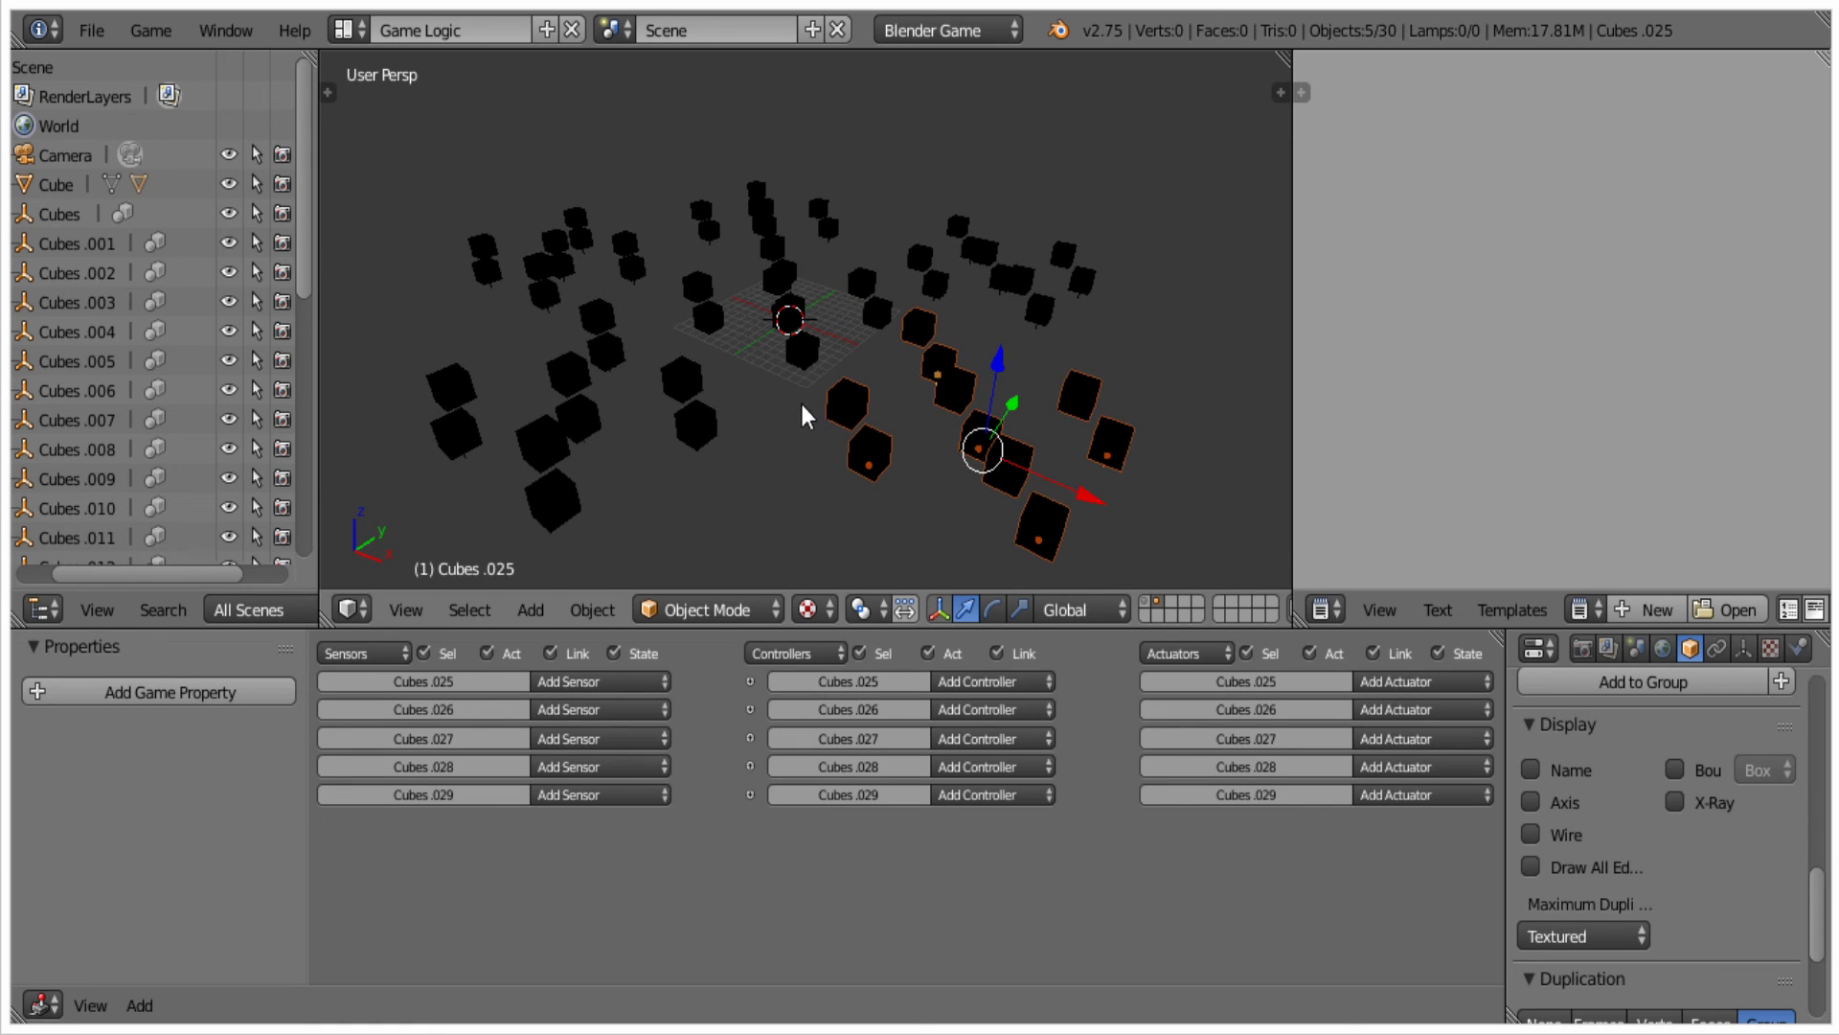
Raise one instance of the newest set along global Z and scale it up, testing it in the game.
right_click(829, 406)
scroll(829, 406, up, 2)
key(g)
key(z)
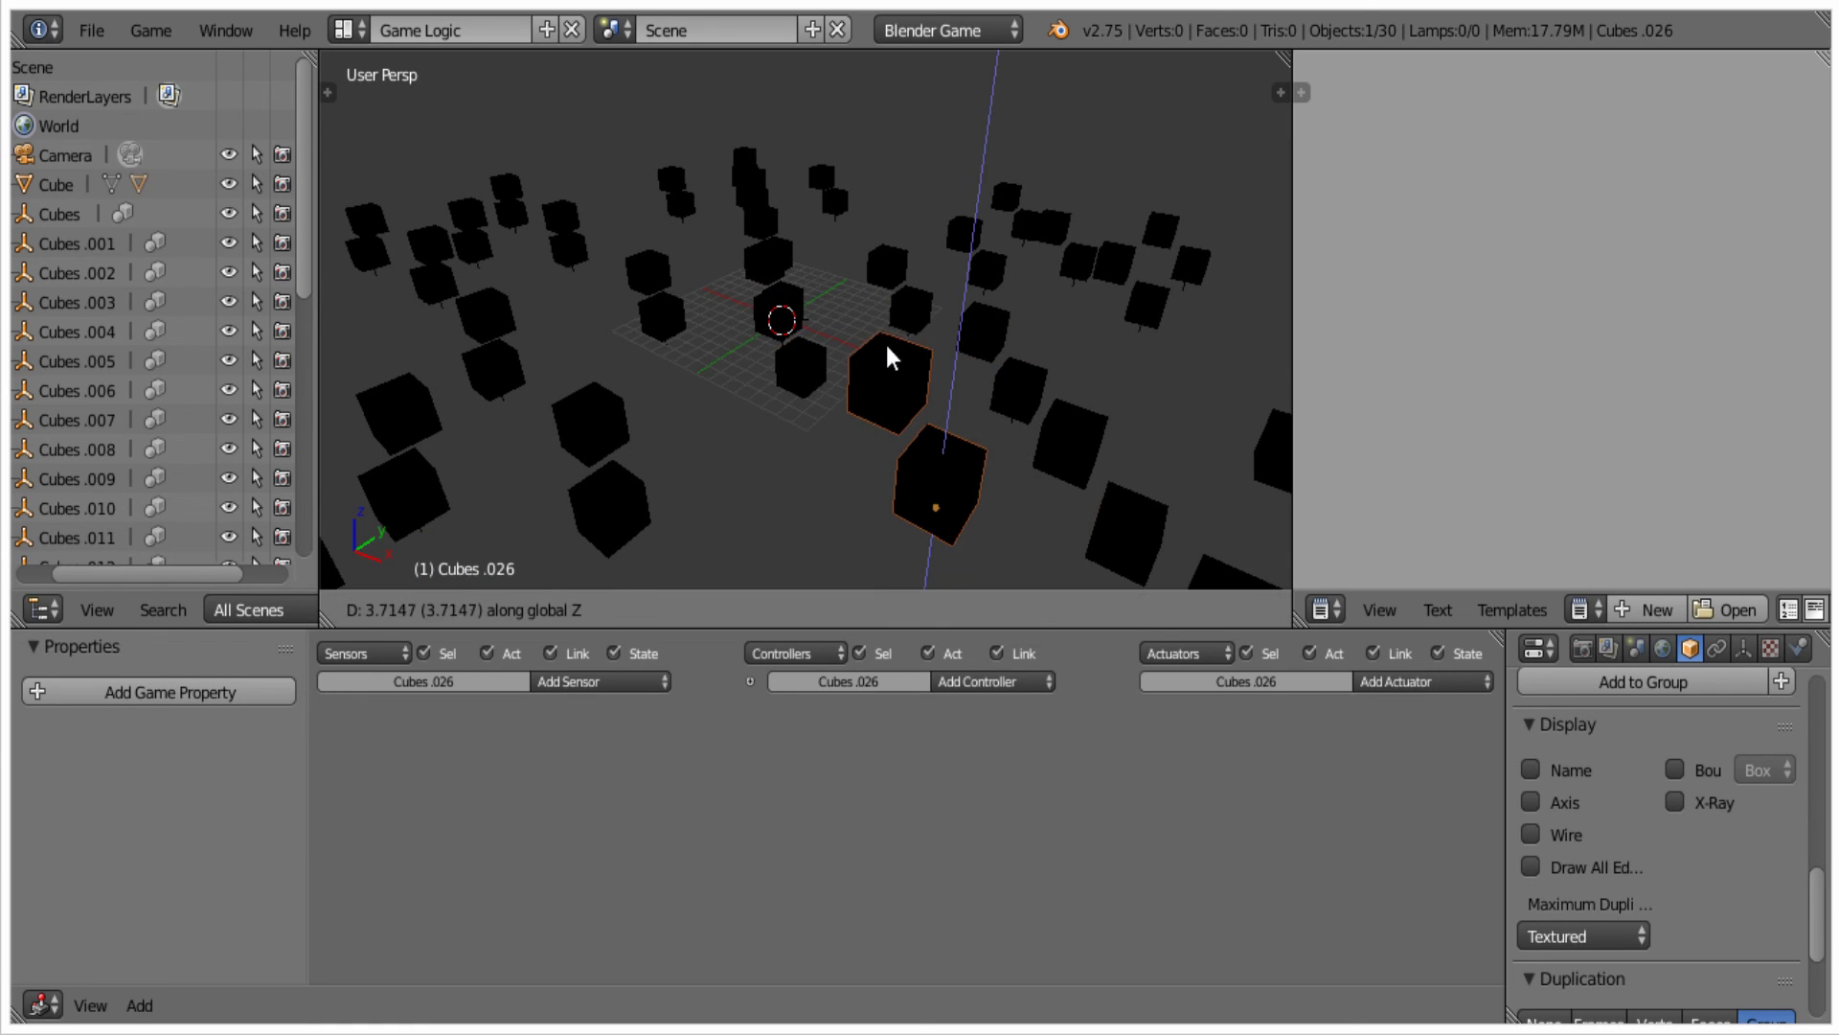
click(1004, 388)
key(s)
click(1187, 376)
key(p)
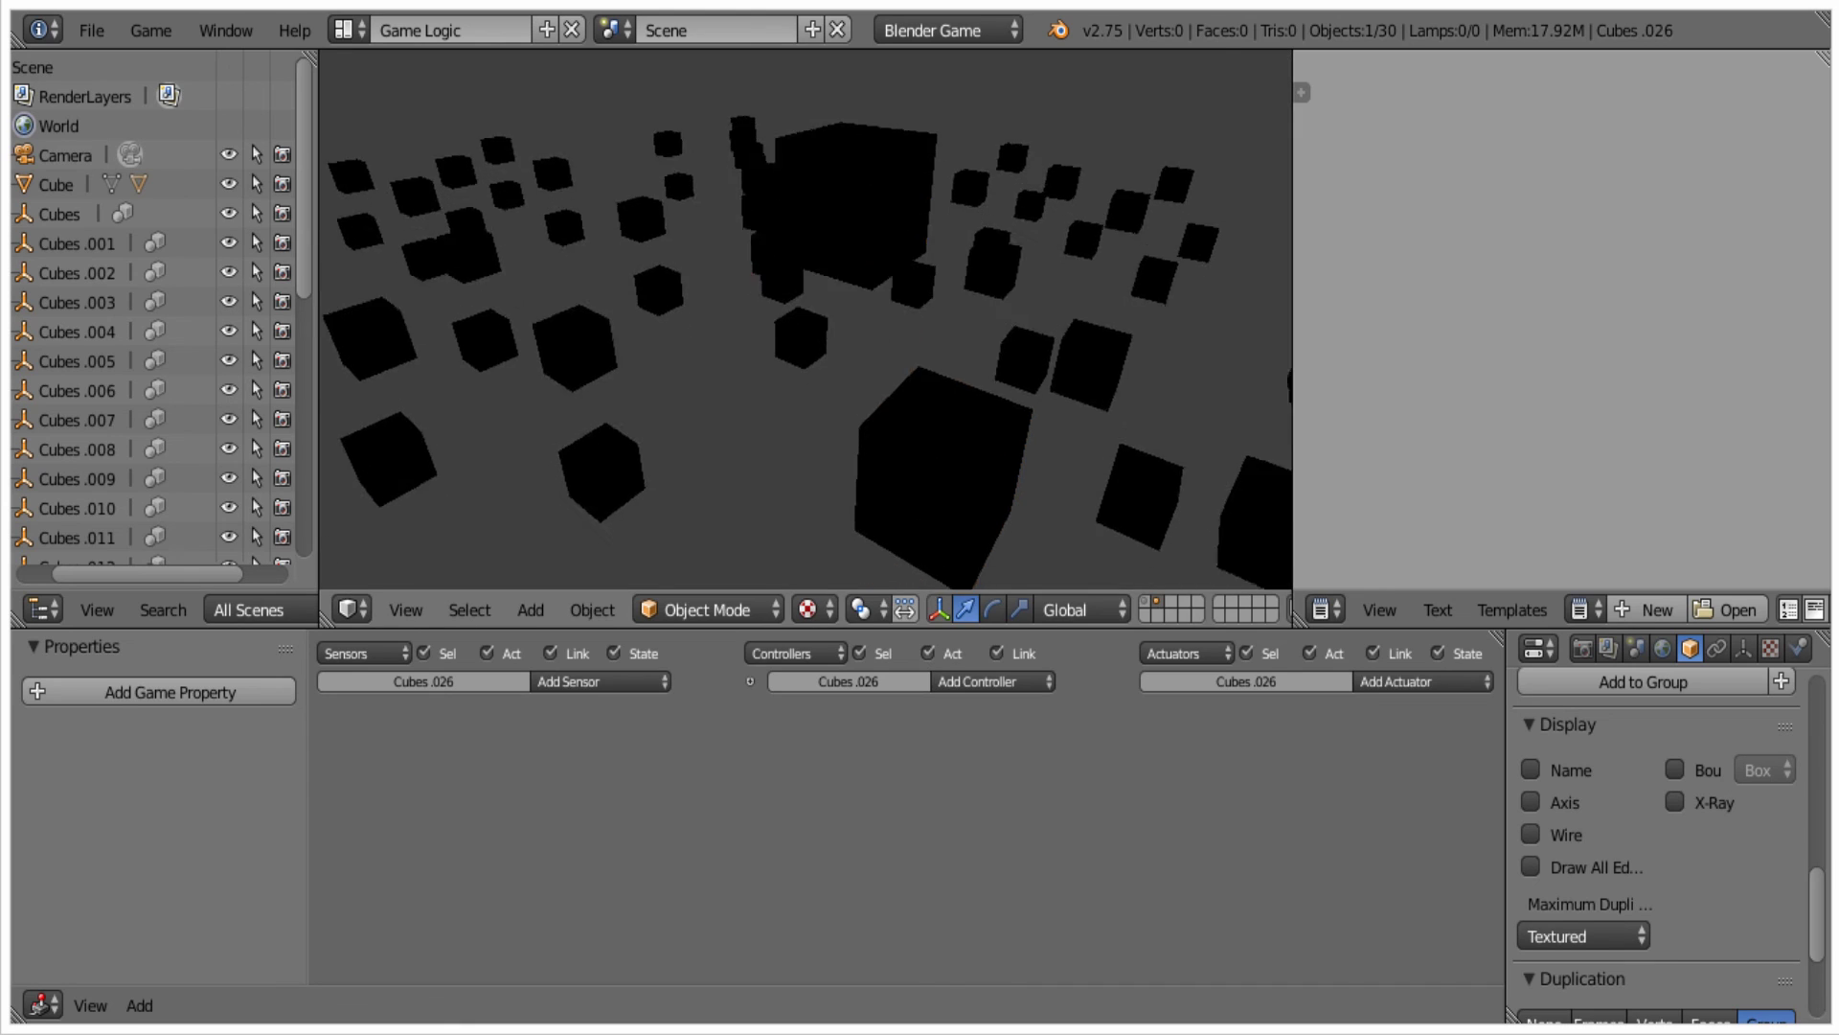
key(Escape)
Scale up the Cubes .003 instance beside the grid's centre and test it in the game.
right_click(675, 316)
key(s)
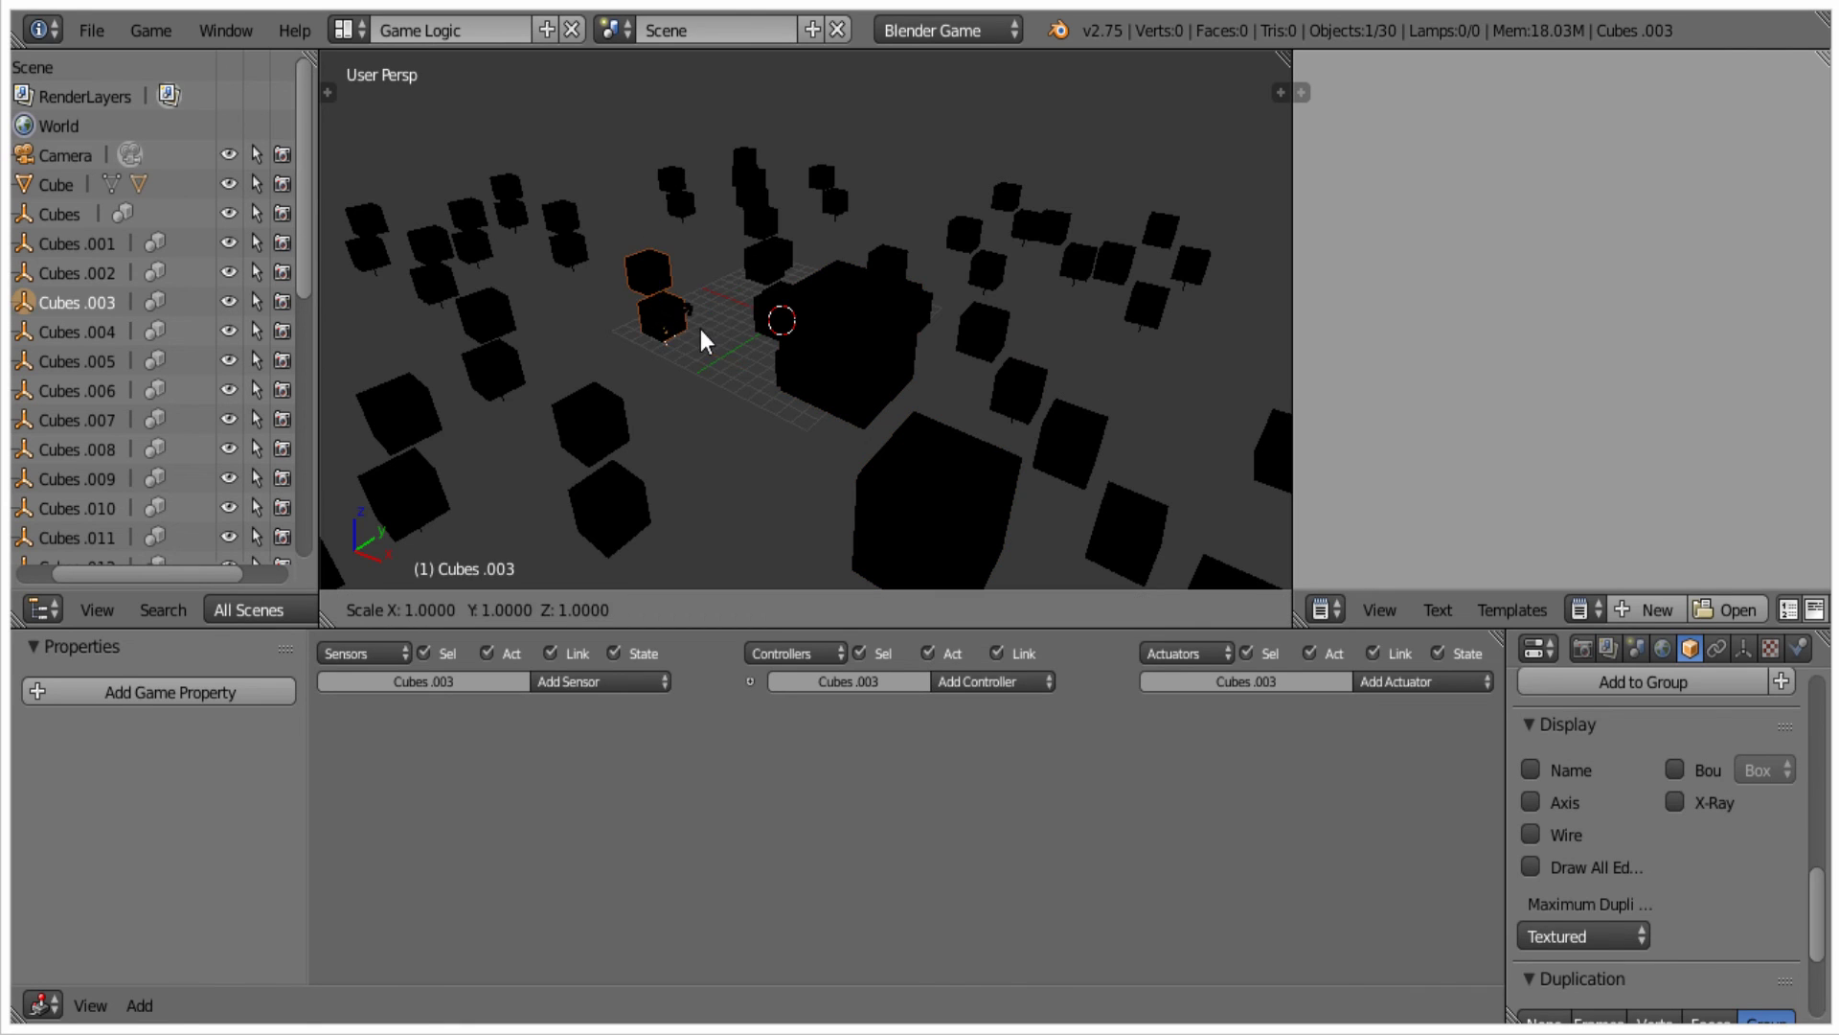
click(731, 342)
key(p)
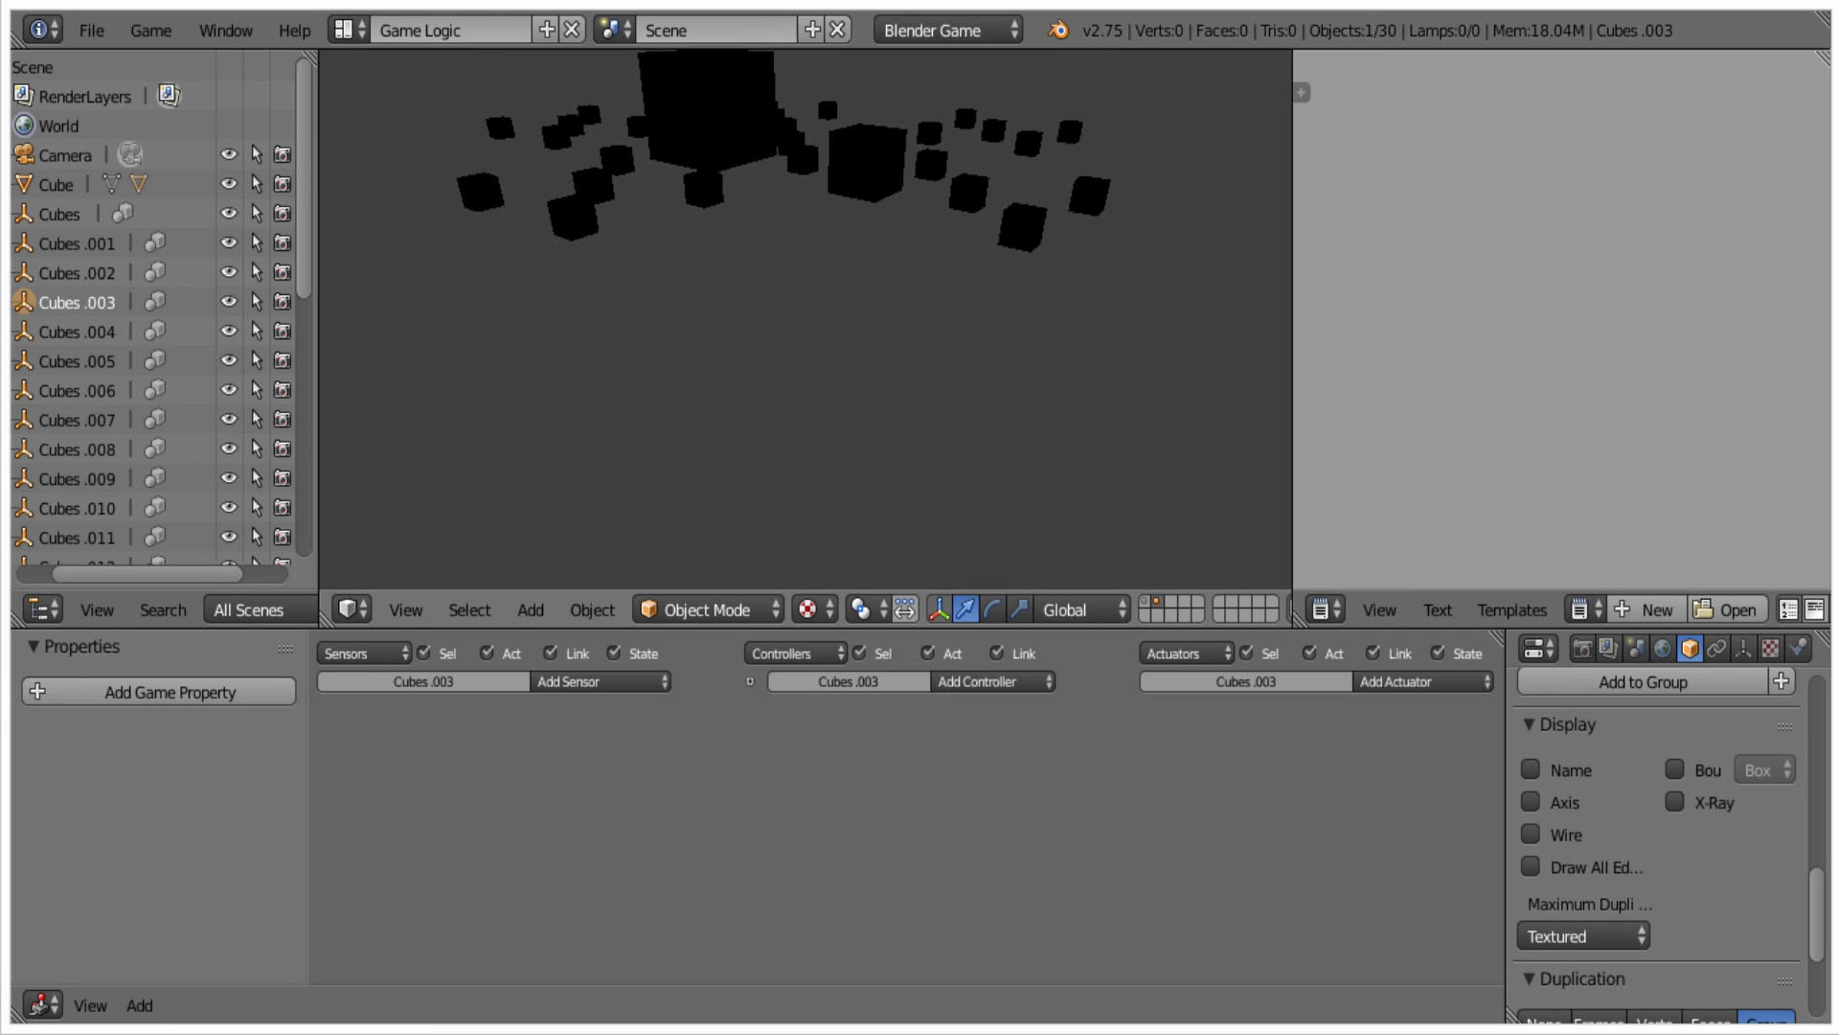
key(Escape)
Reset the scale of the enlarged Cubes .003 instance.
middle_drag(692, 330, 1029, 329)
scroll(866, 364, up, 3)
key(a)
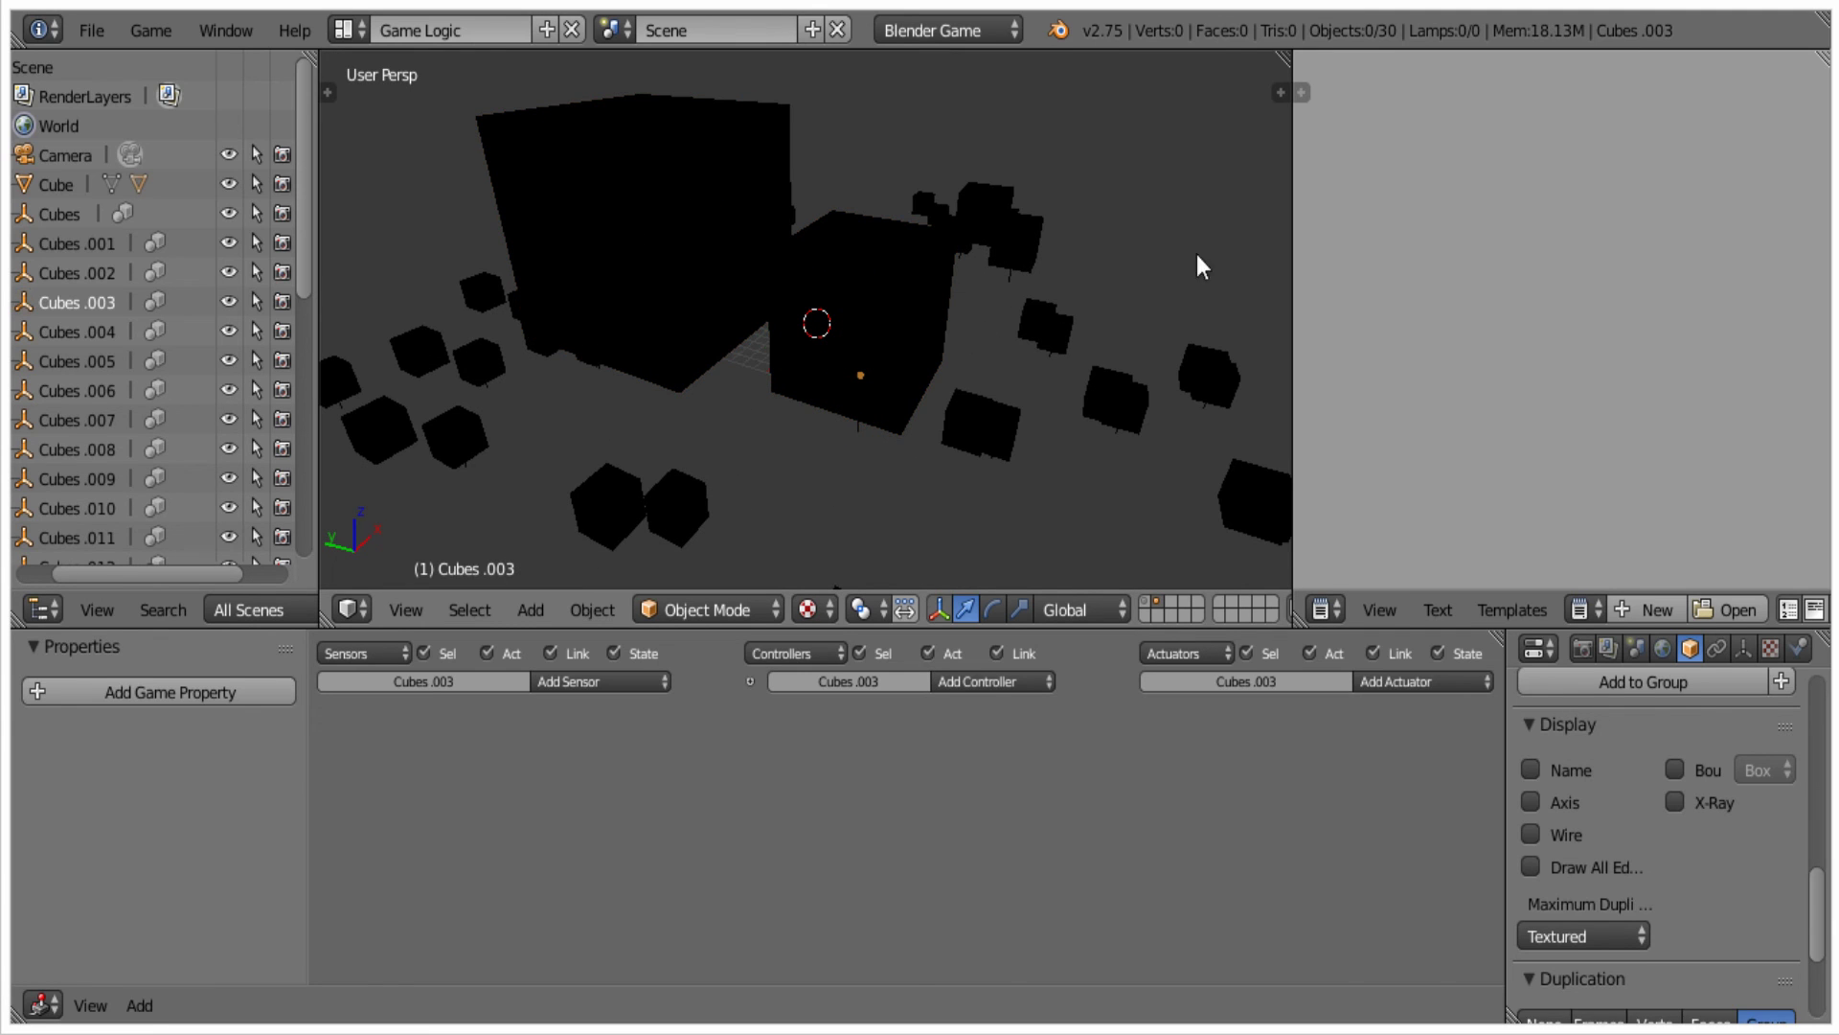
right_click(964, 439)
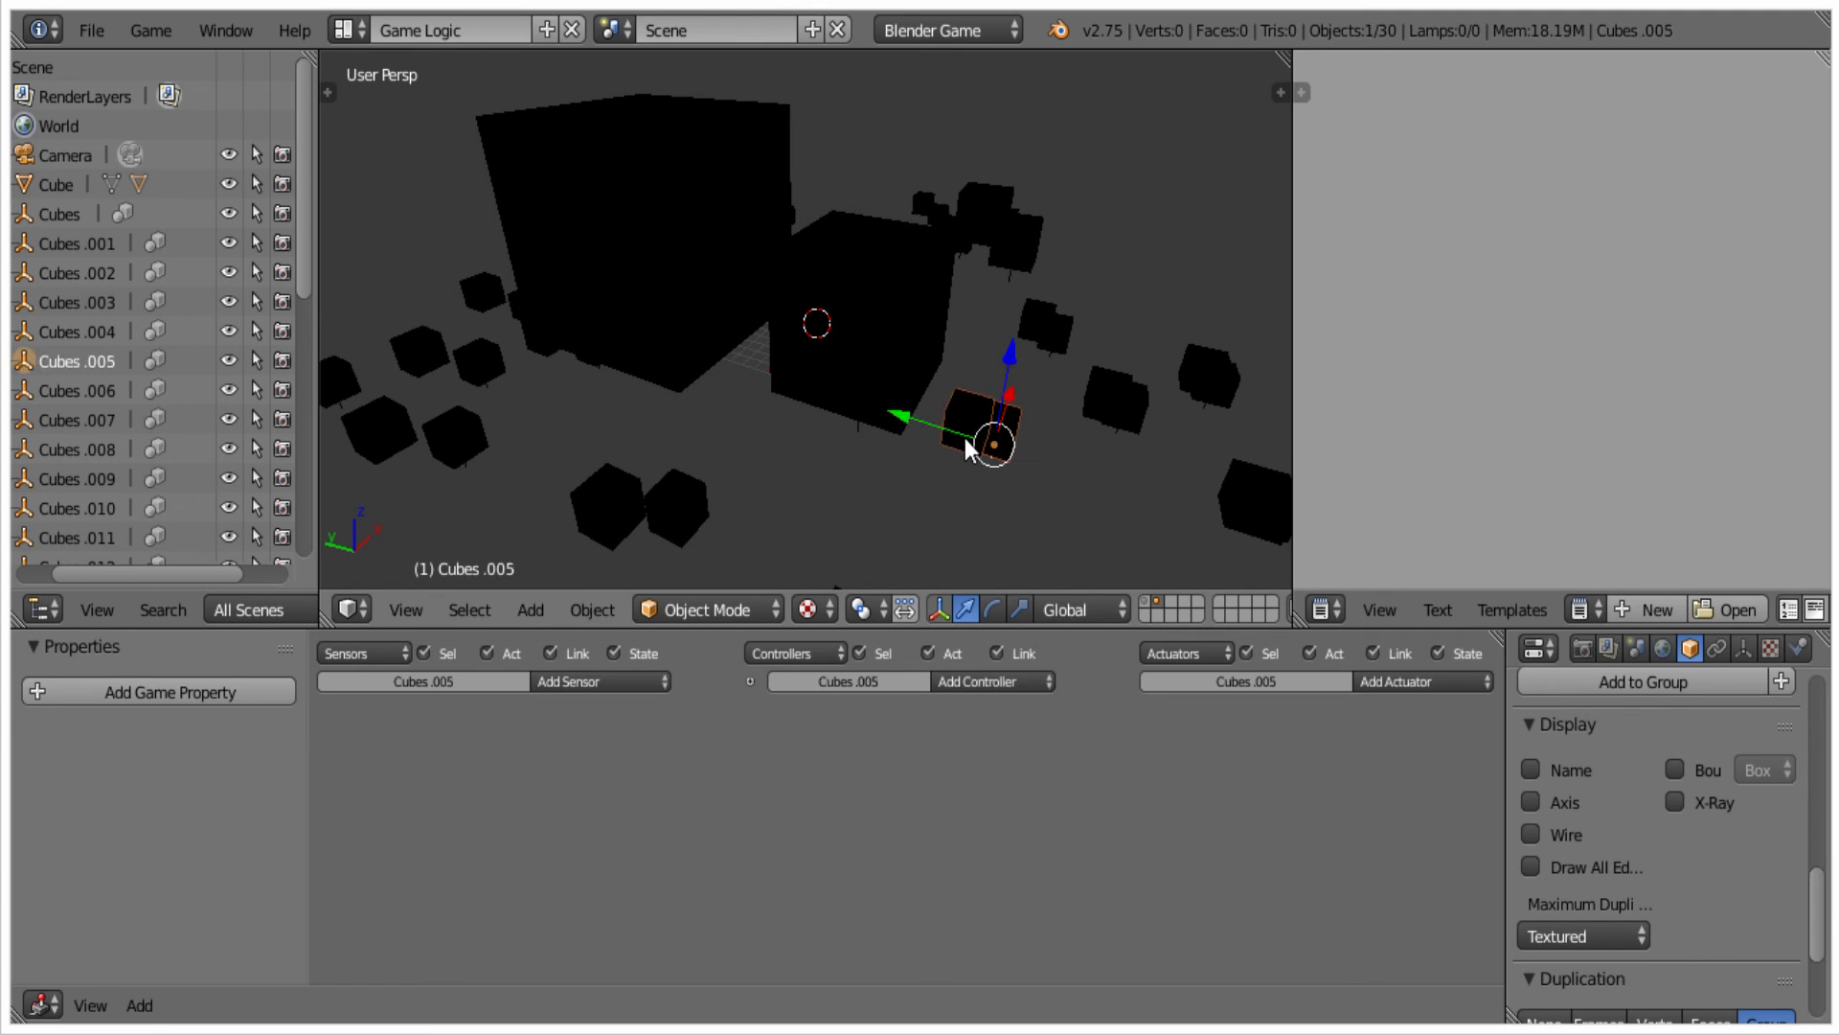
right_click(629, 479)
scroll(625, 410, down, 4)
right_click(845, 273)
scroll(854, 333, up, 3)
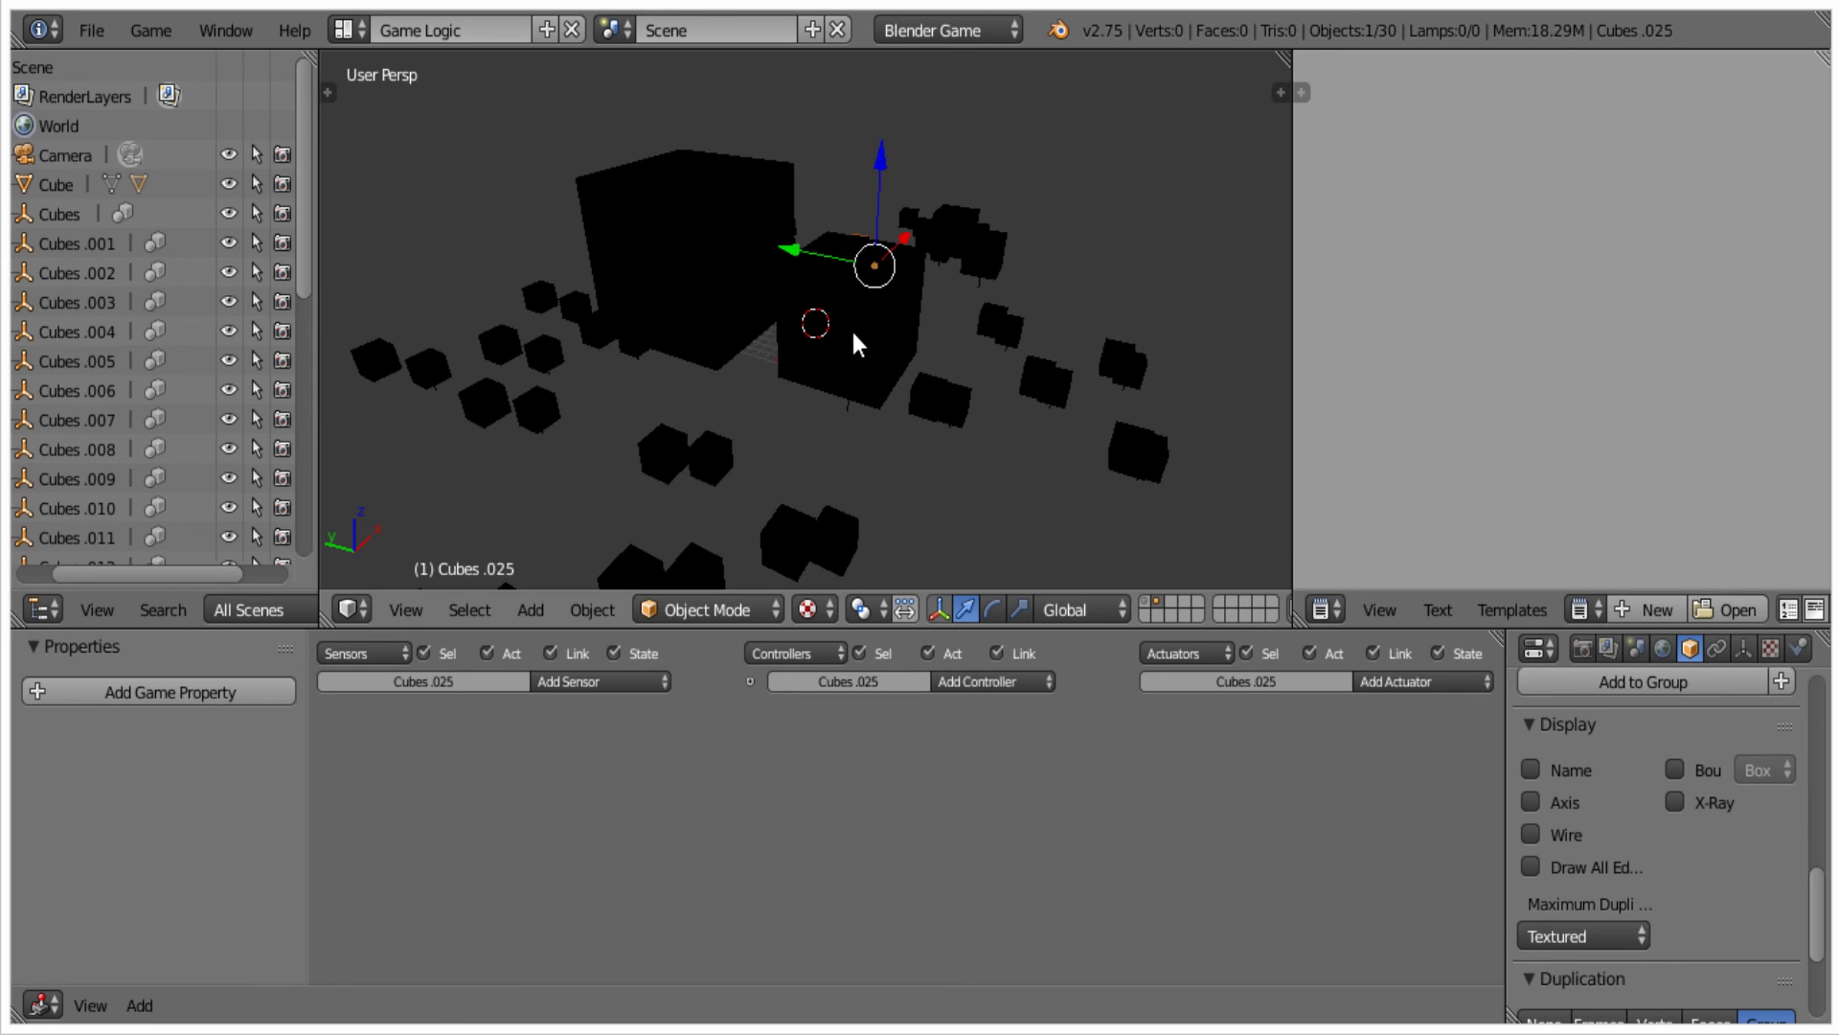
right_click(854, 332)
key(alt+s)
middle_drag(856, 336, 869, 234)
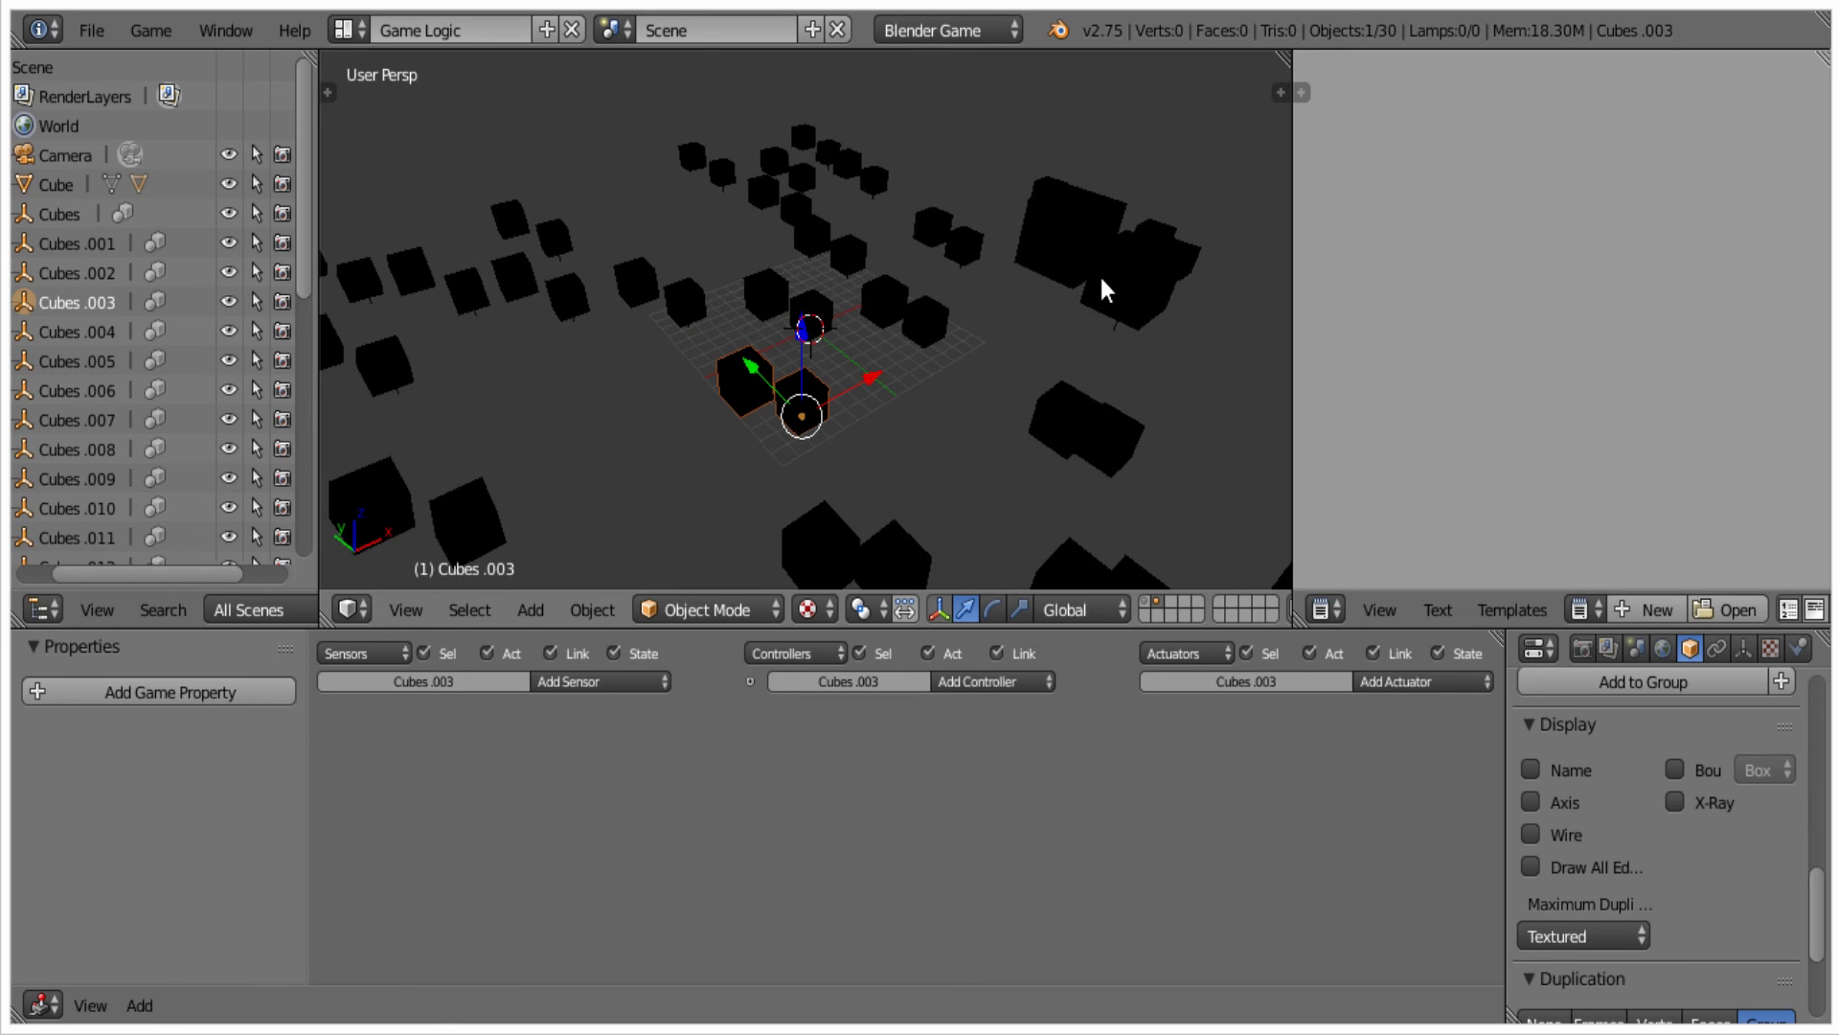
middle_drag(1101, 287, 1043, 274)
right_click(1067, 286)
key(alt+a)
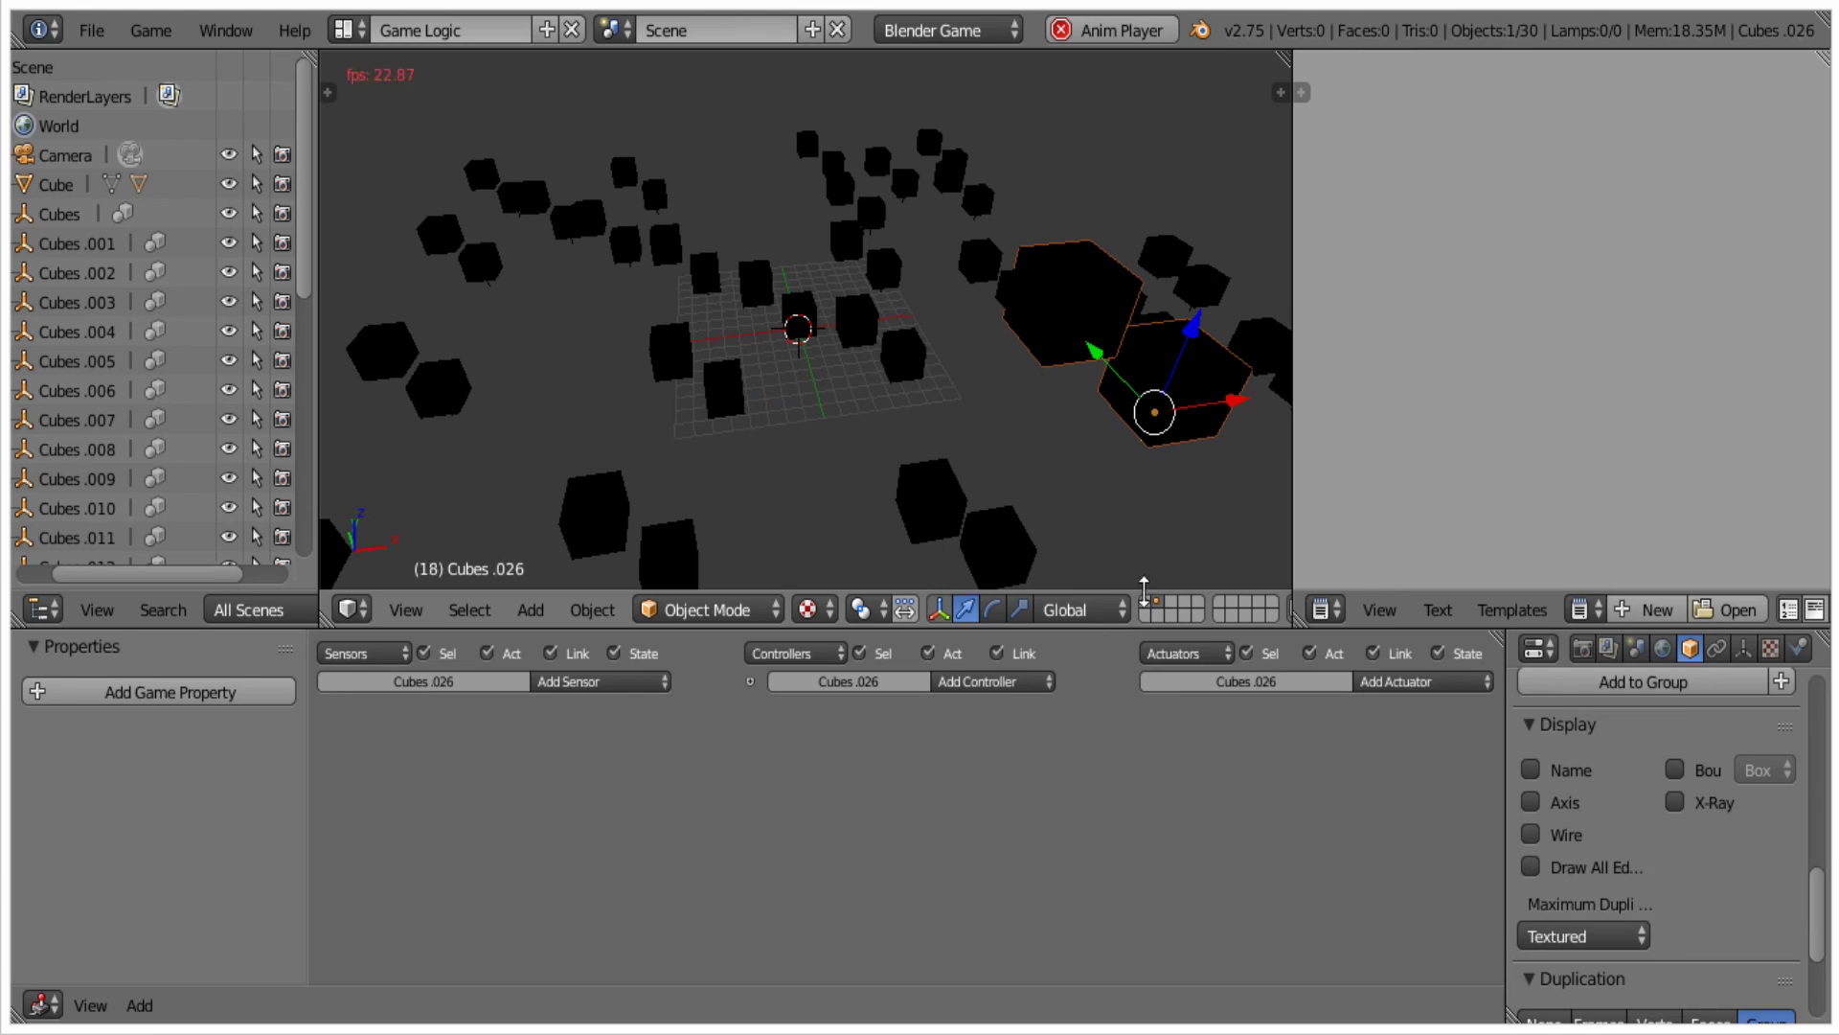
key(alt+a)
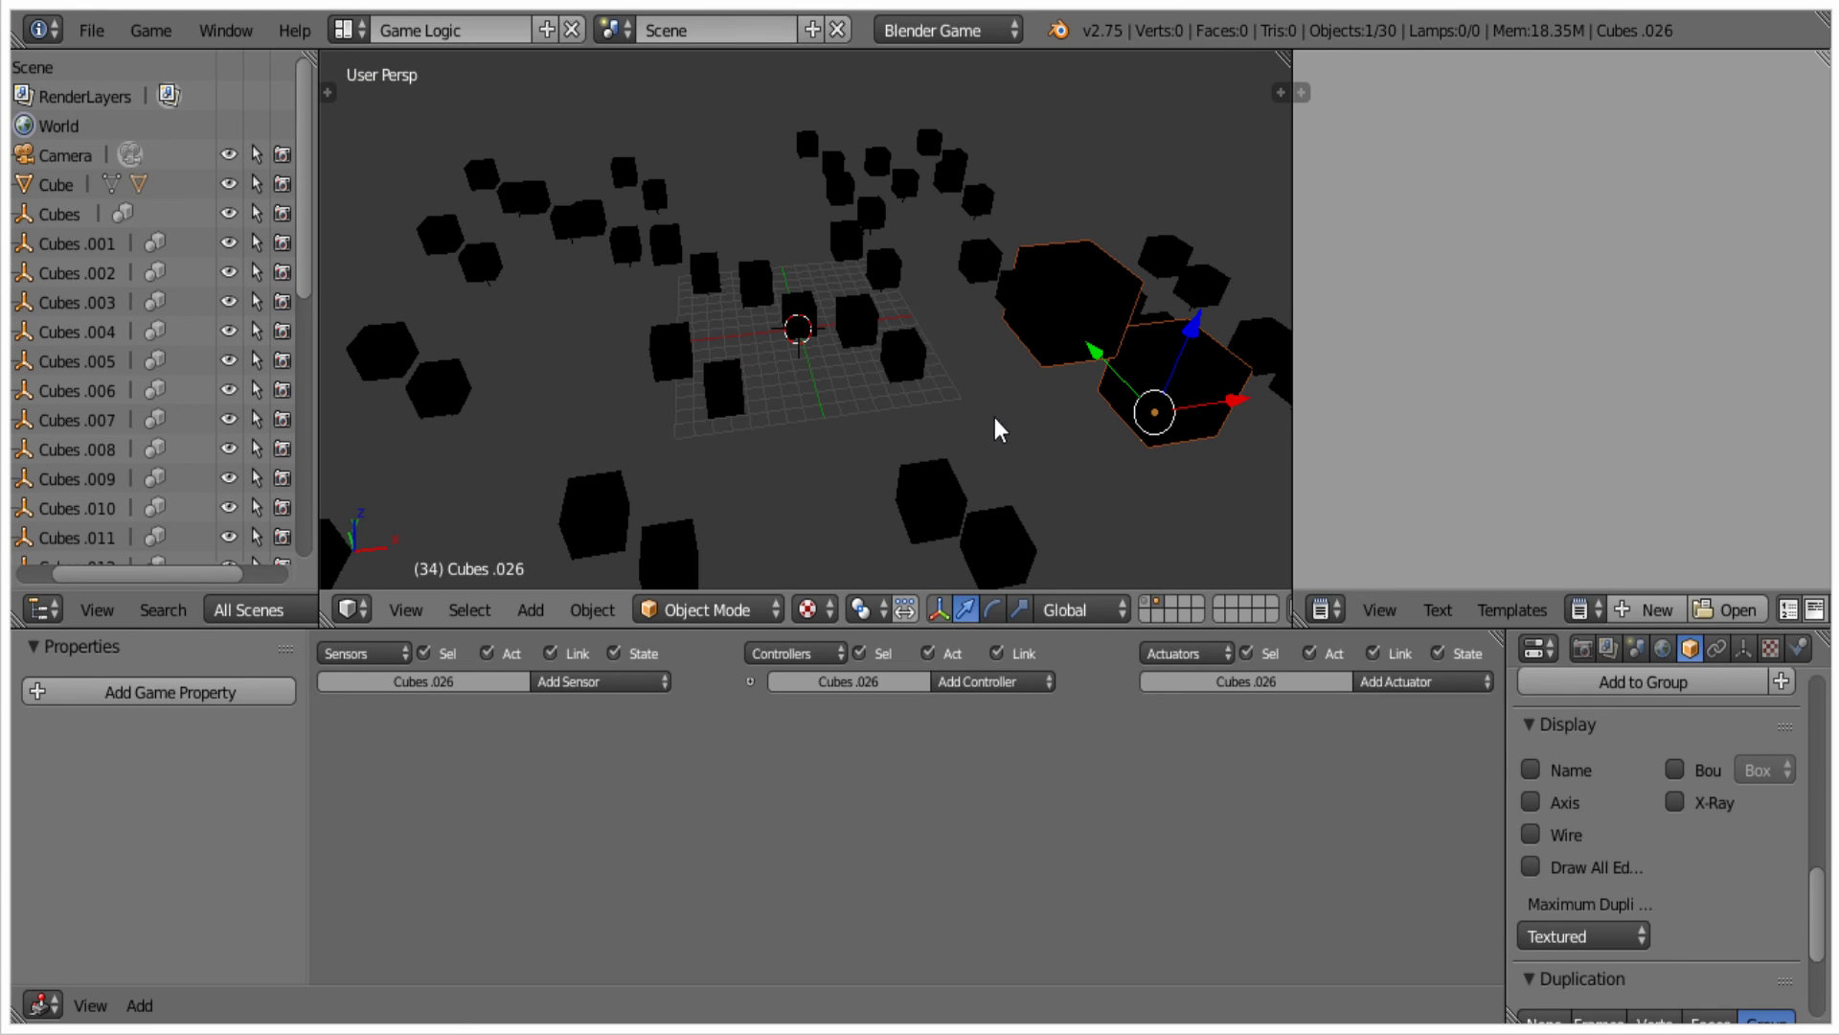
On the source layer, lower one top corner vertex of the raised source cube along global Z.
click(1144, 605)
scroll(763, 295, up, 5)
right_click(645, 217)
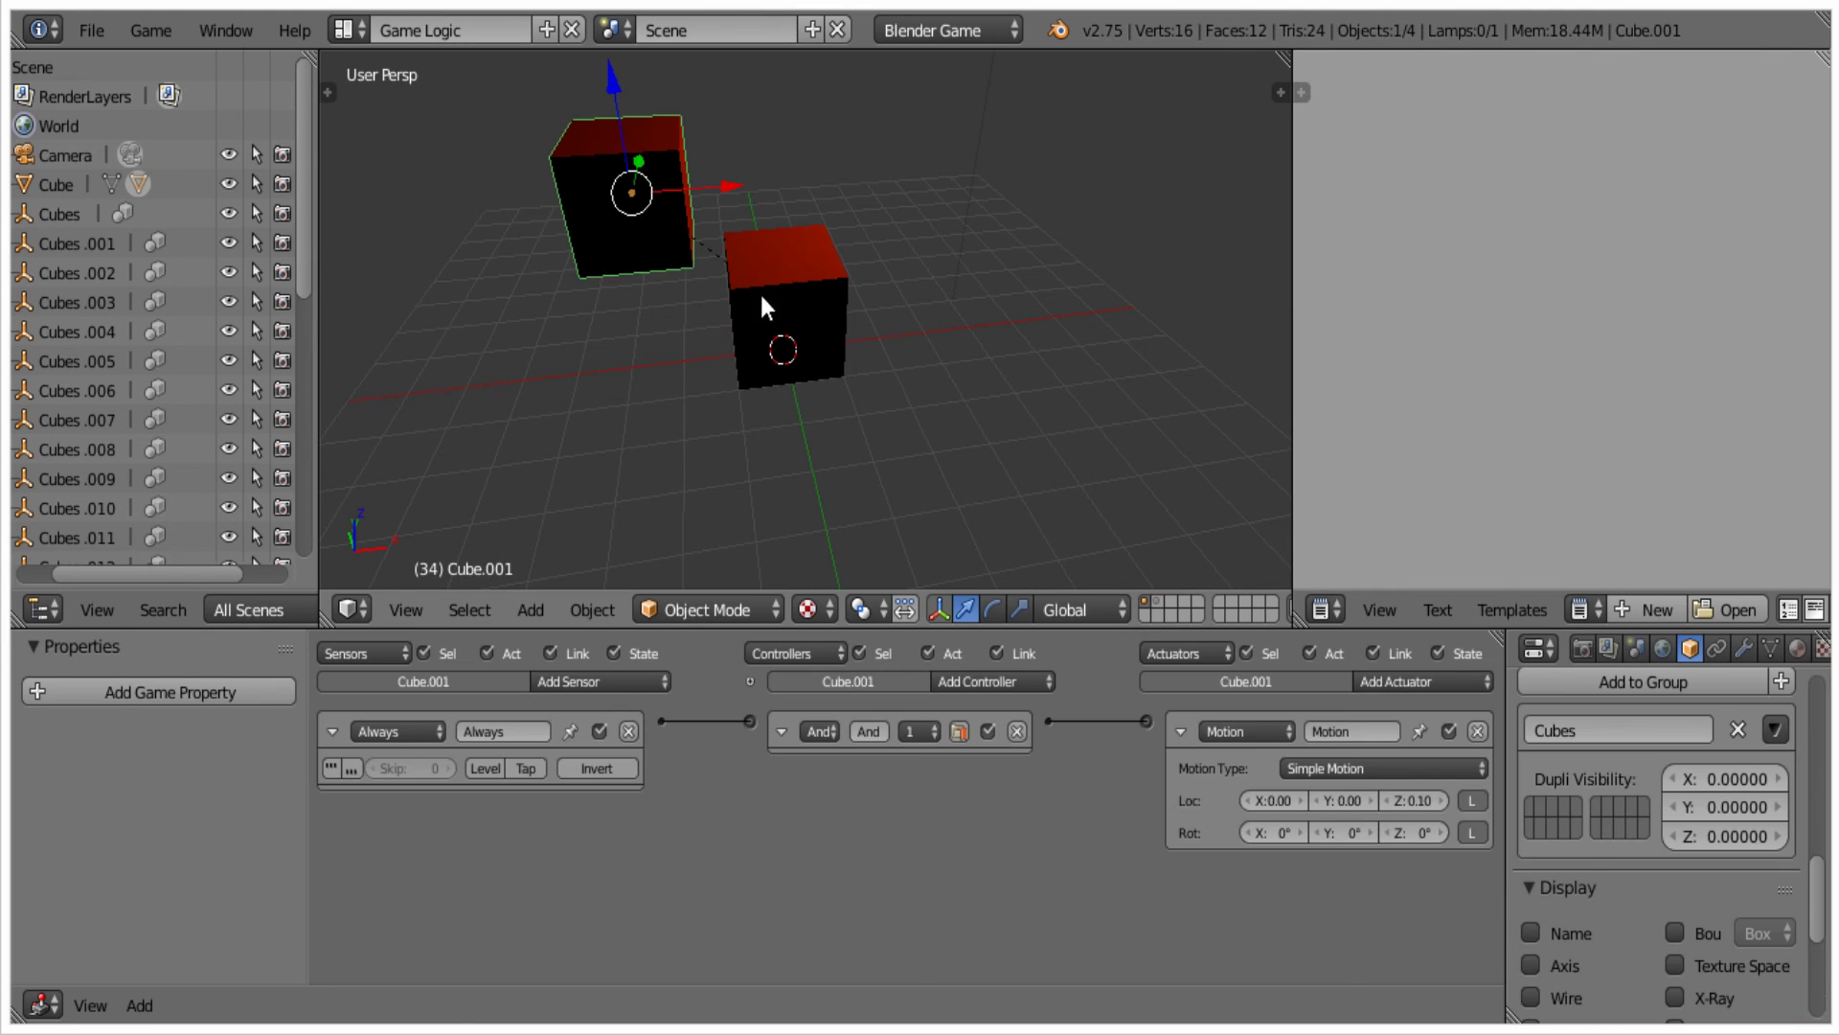
key(Tab)
right_click(679, 150)
key(Tab)
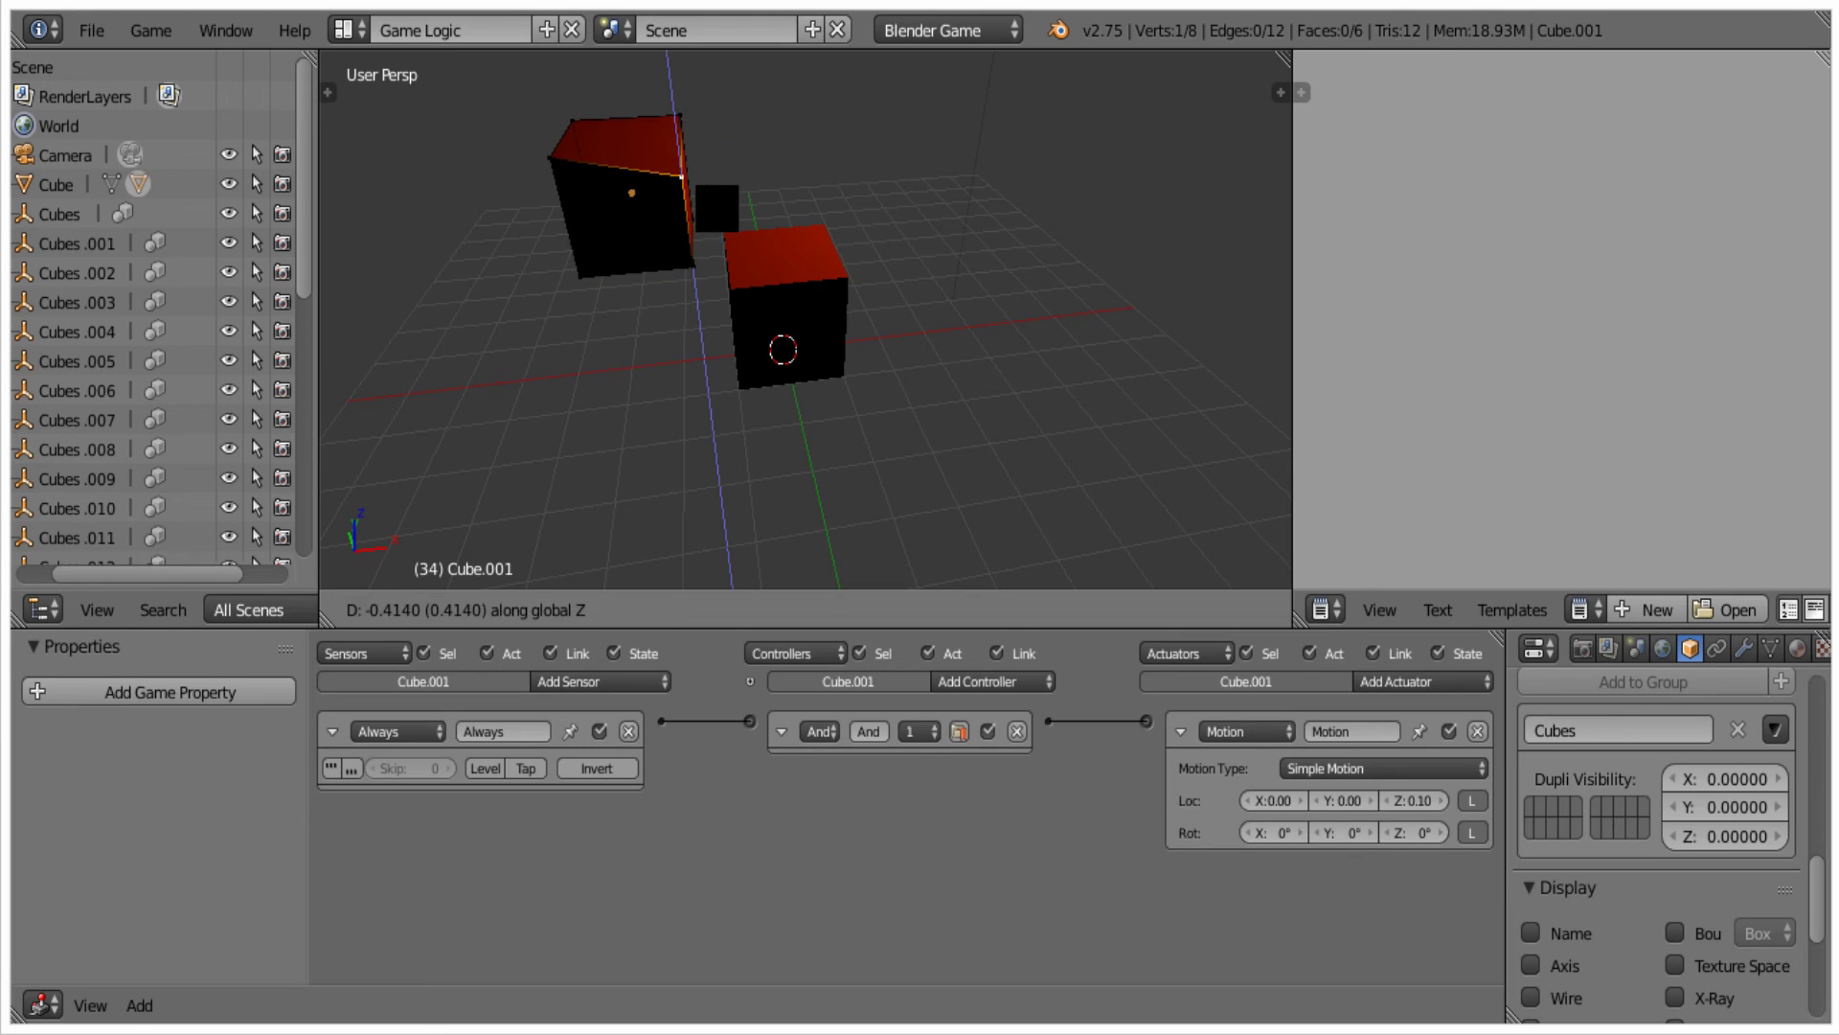
key(Tab)
key(Tab)
Rotate the source cube at the grid's centre so it tilts in view, and deselect everything.
right_click(831, 273)
key(r)
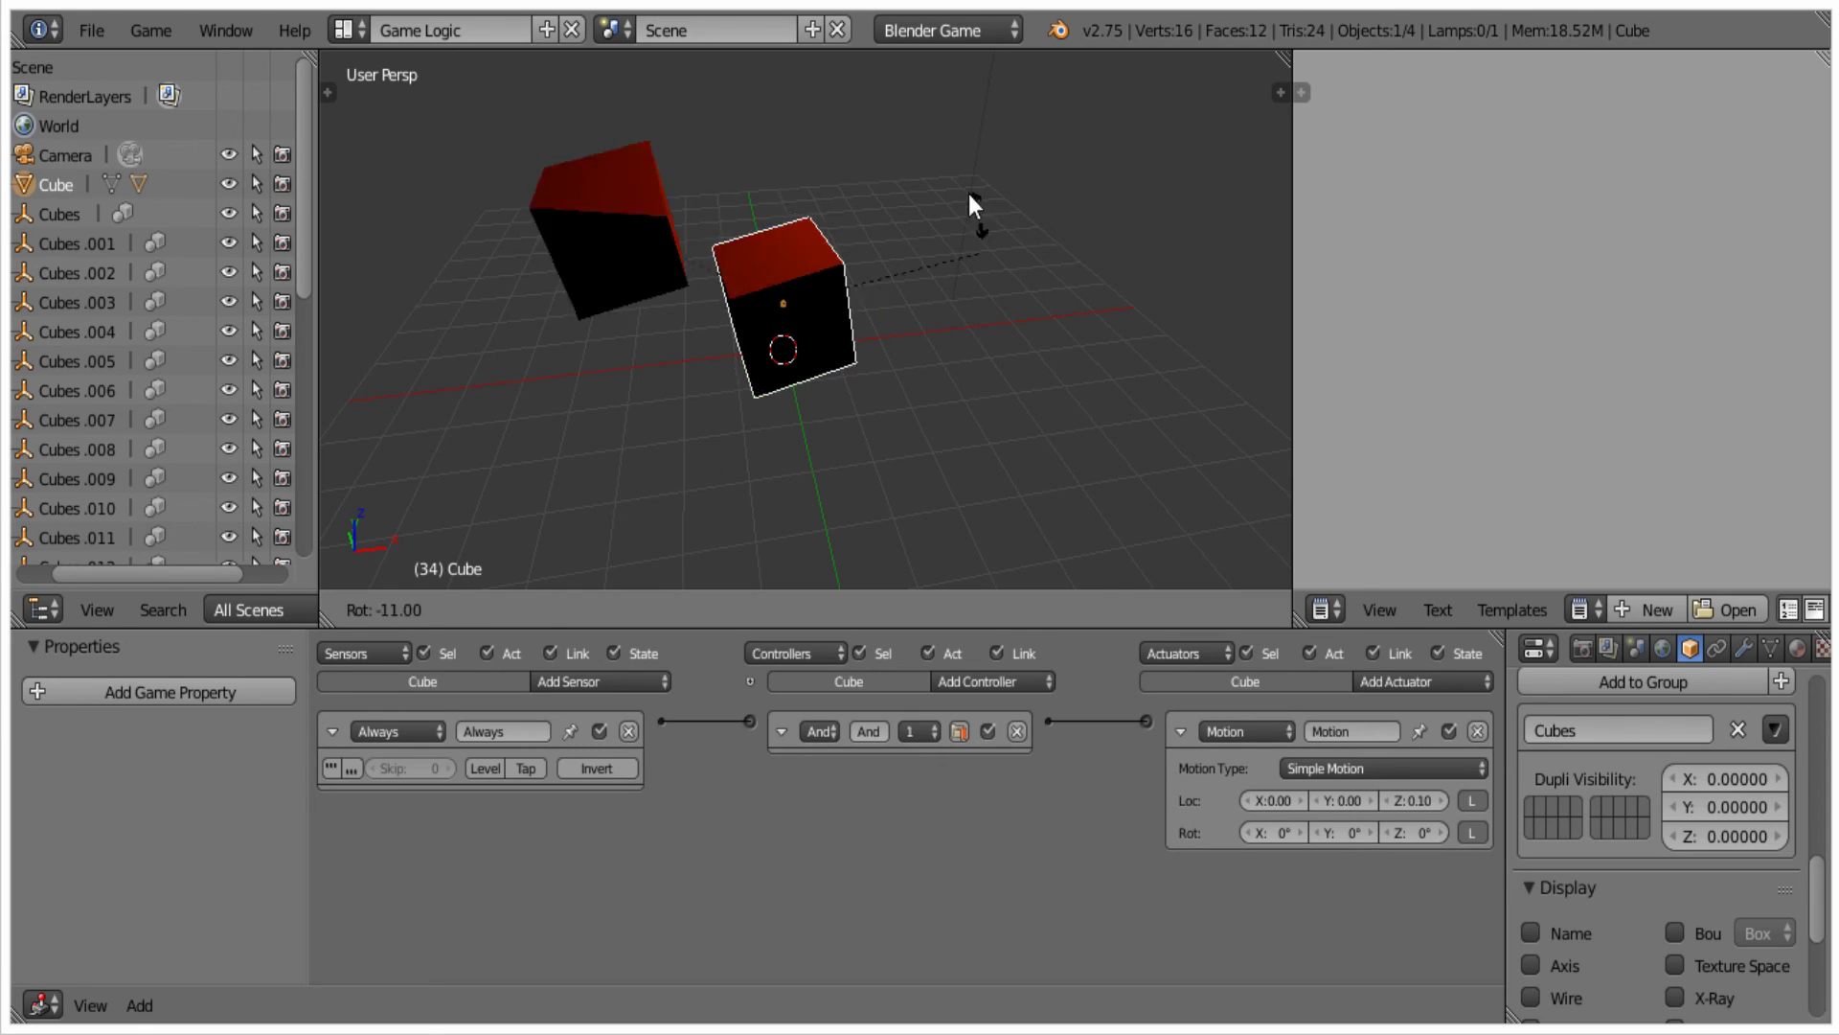
click(964, 203)
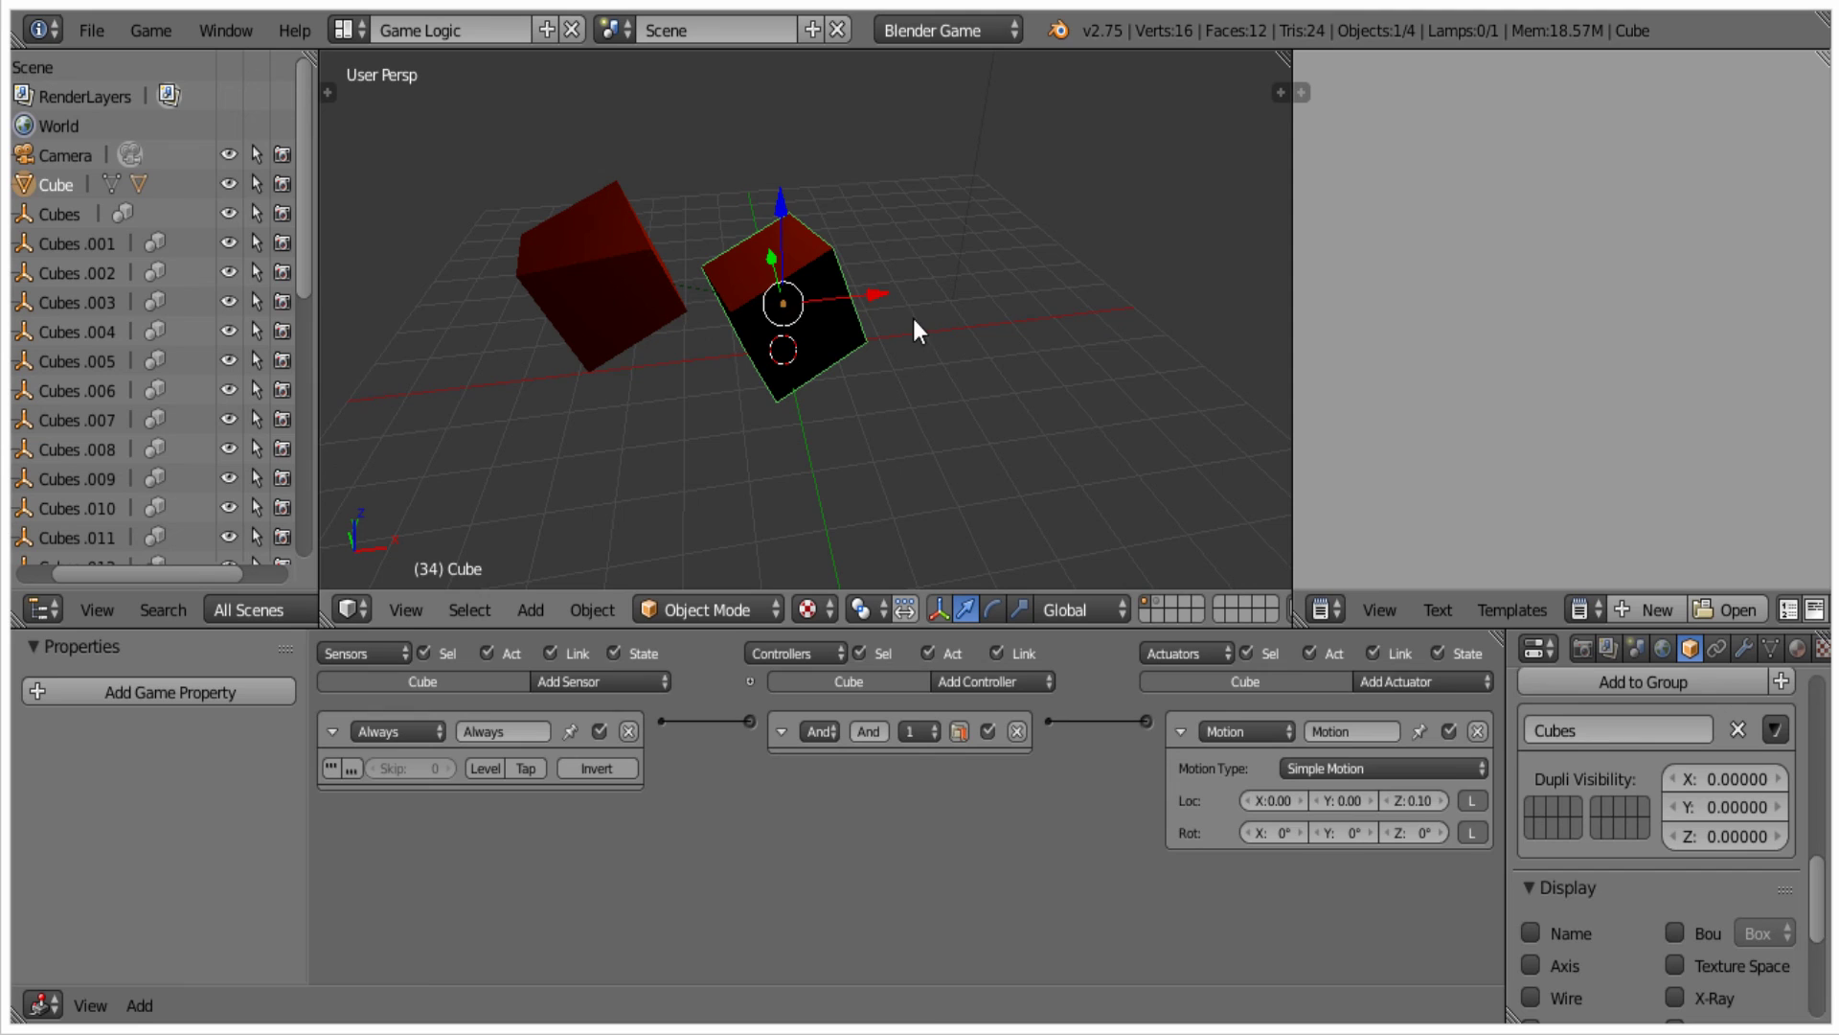
key(a)
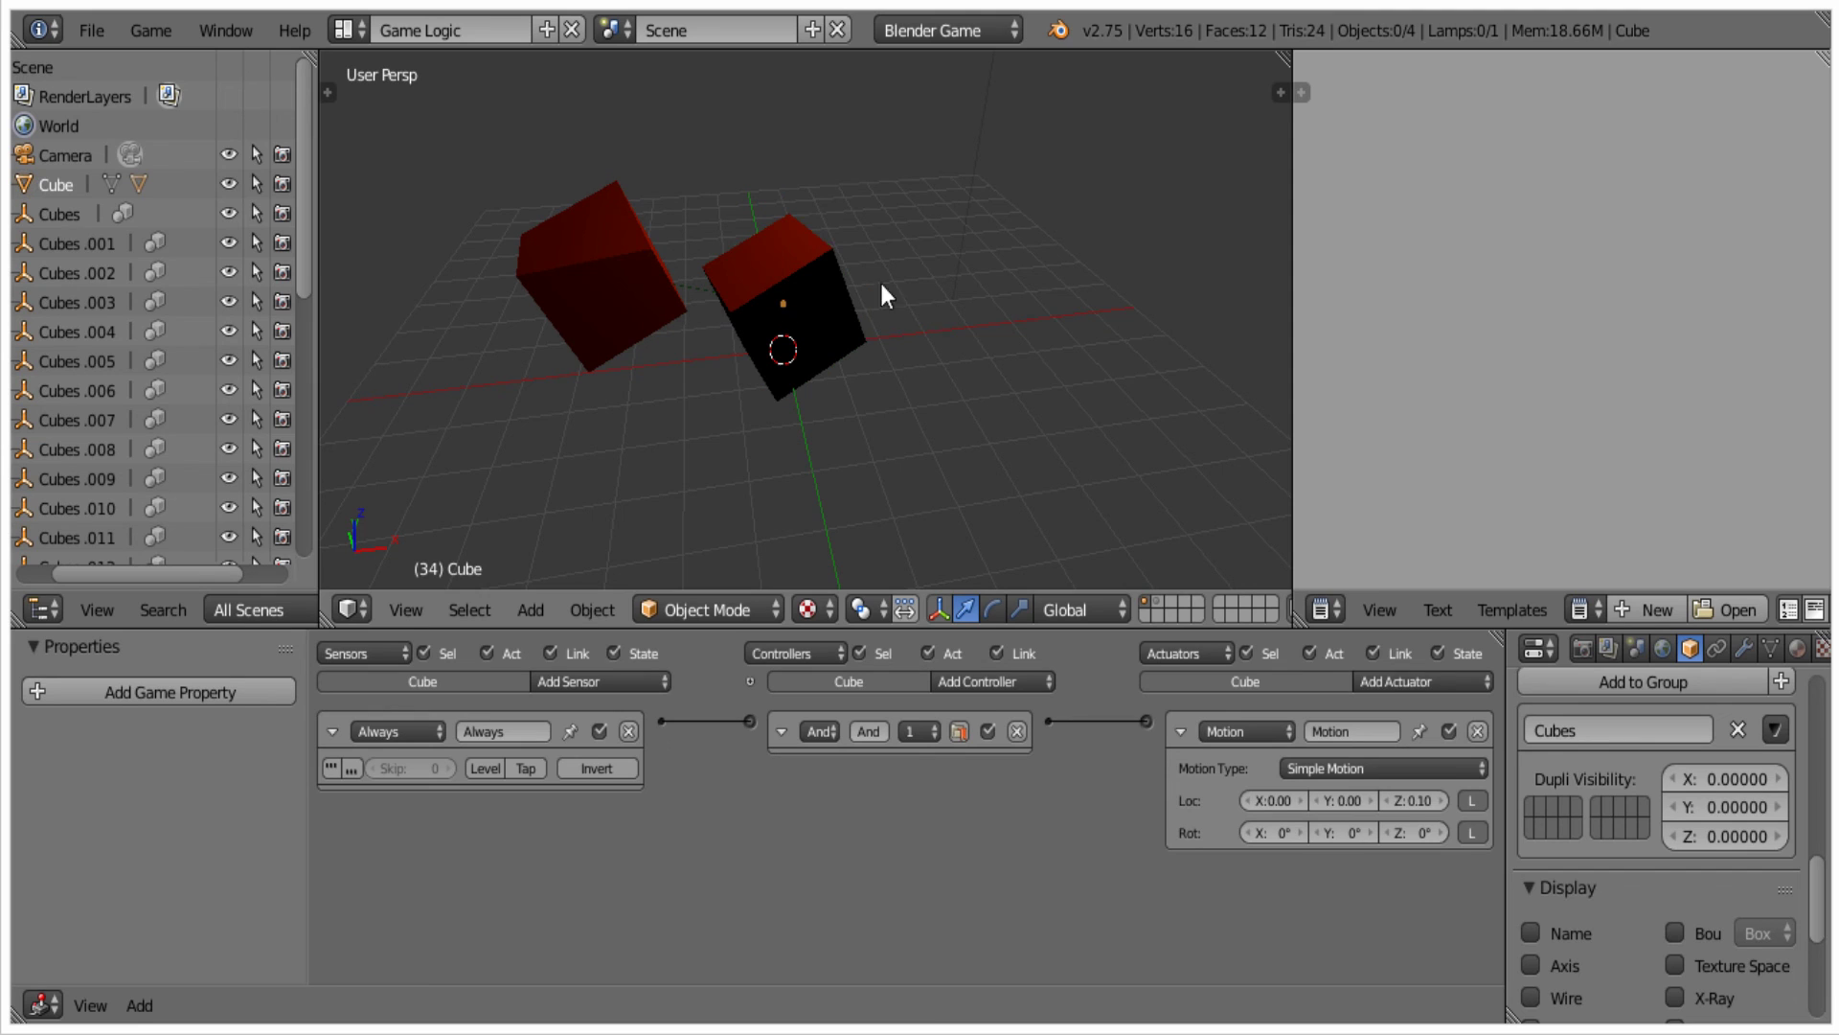
Return to the layer holding the group instances and test the edited source cubes in the game.
click(1157, 597)
scroll(850, 342, down, 7)
middle_drag(826, 345, 752, 371)
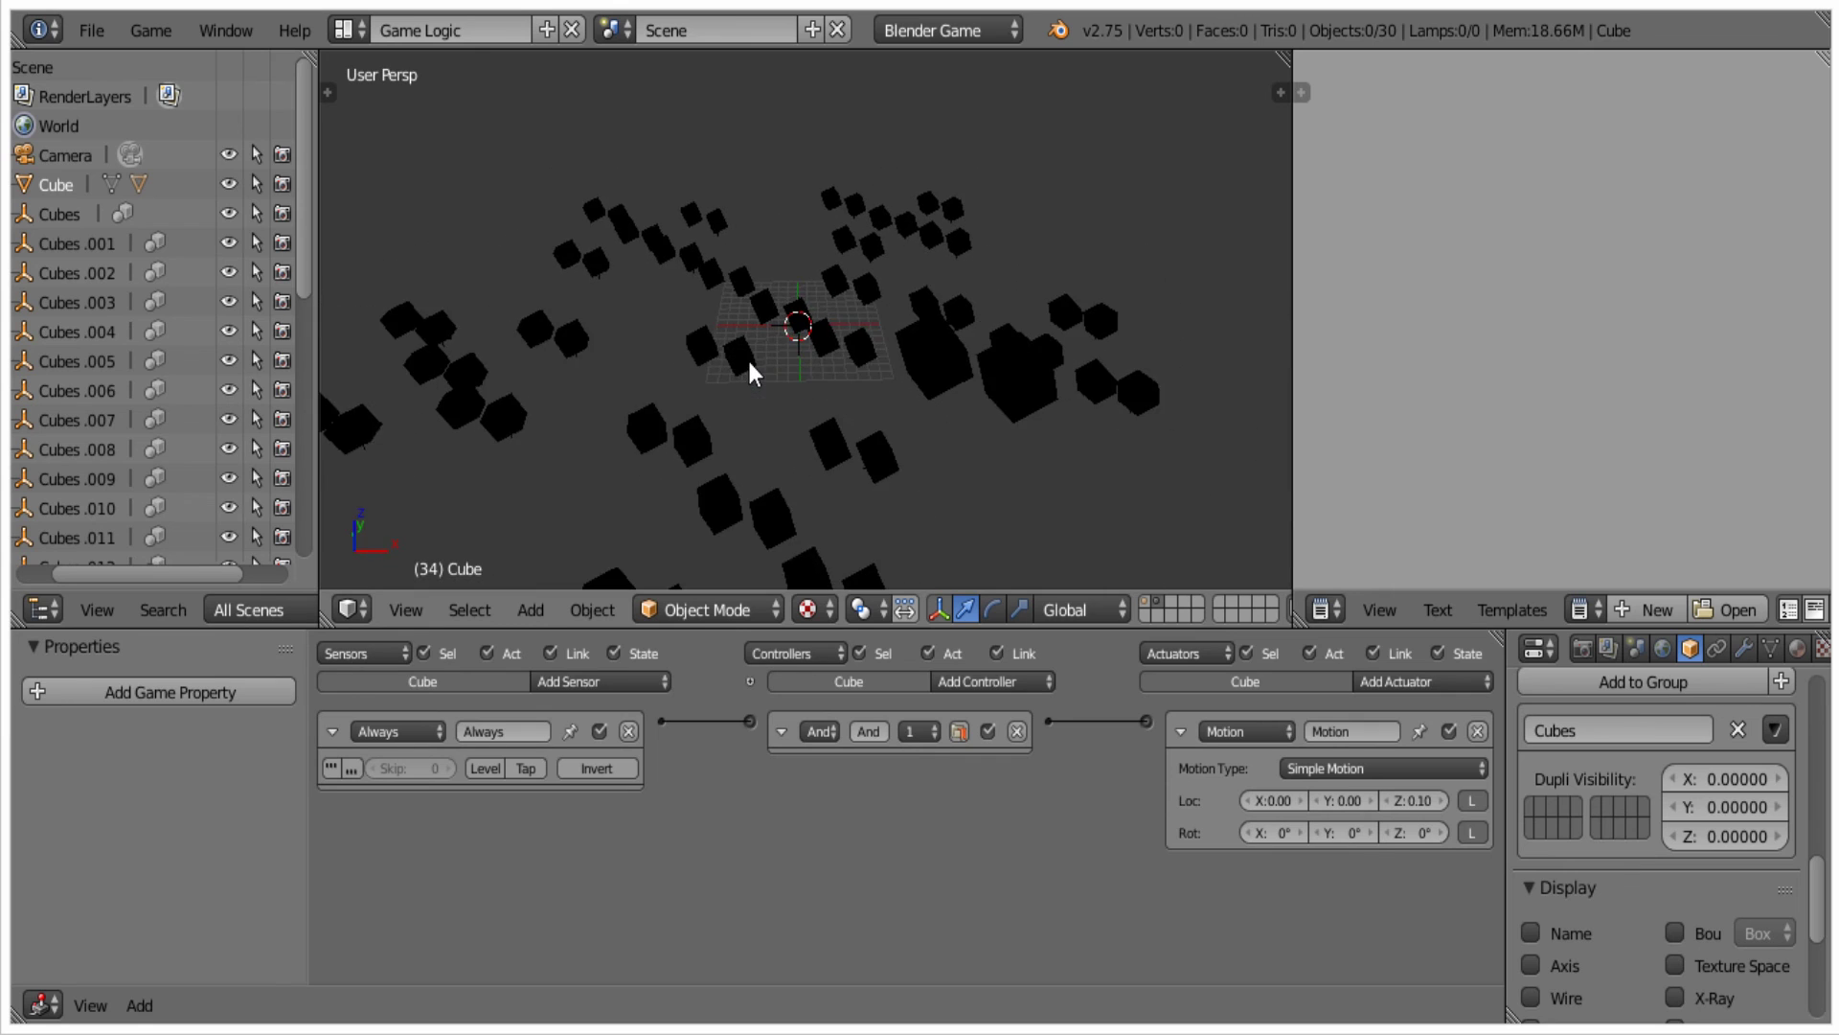
key(p)
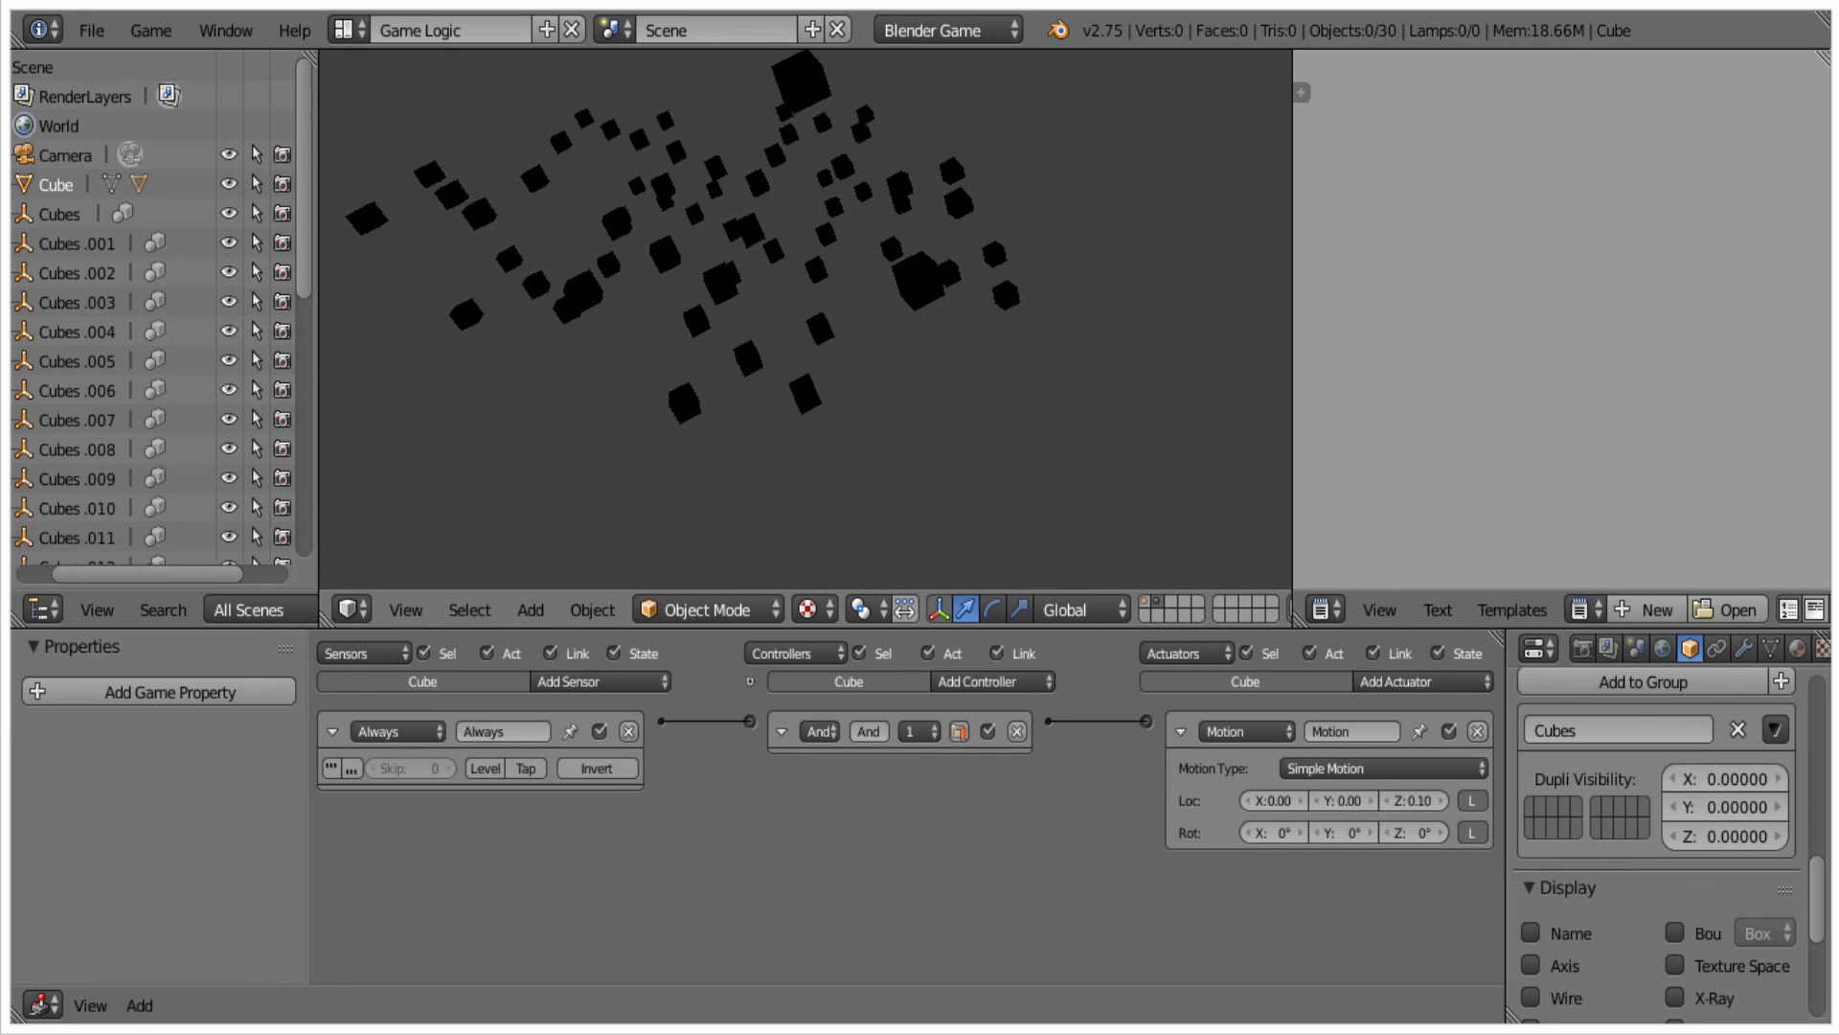
key(Escape)
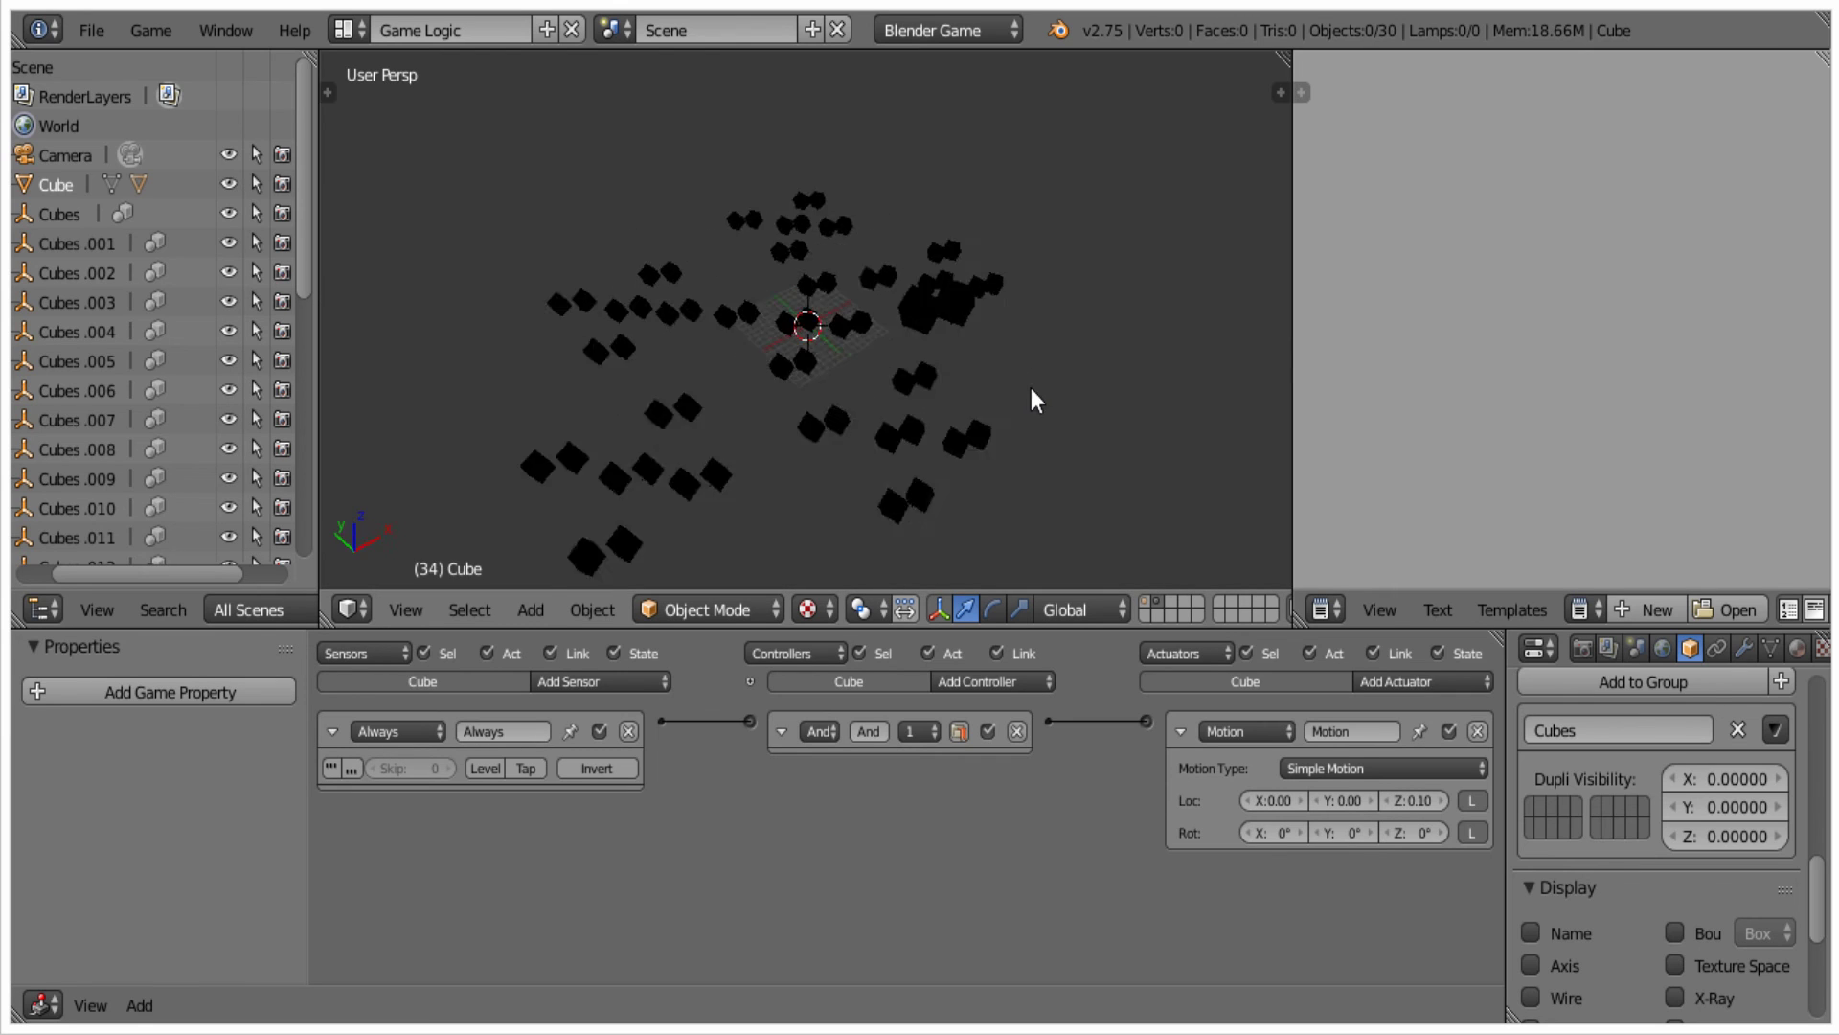
Move the Cubes instance at the grid's centre slightly and deselect it.
scroll(1031, 388, up, 3)
right_click(821, 323)
scroll(853, 370, up, 3)
key(g)
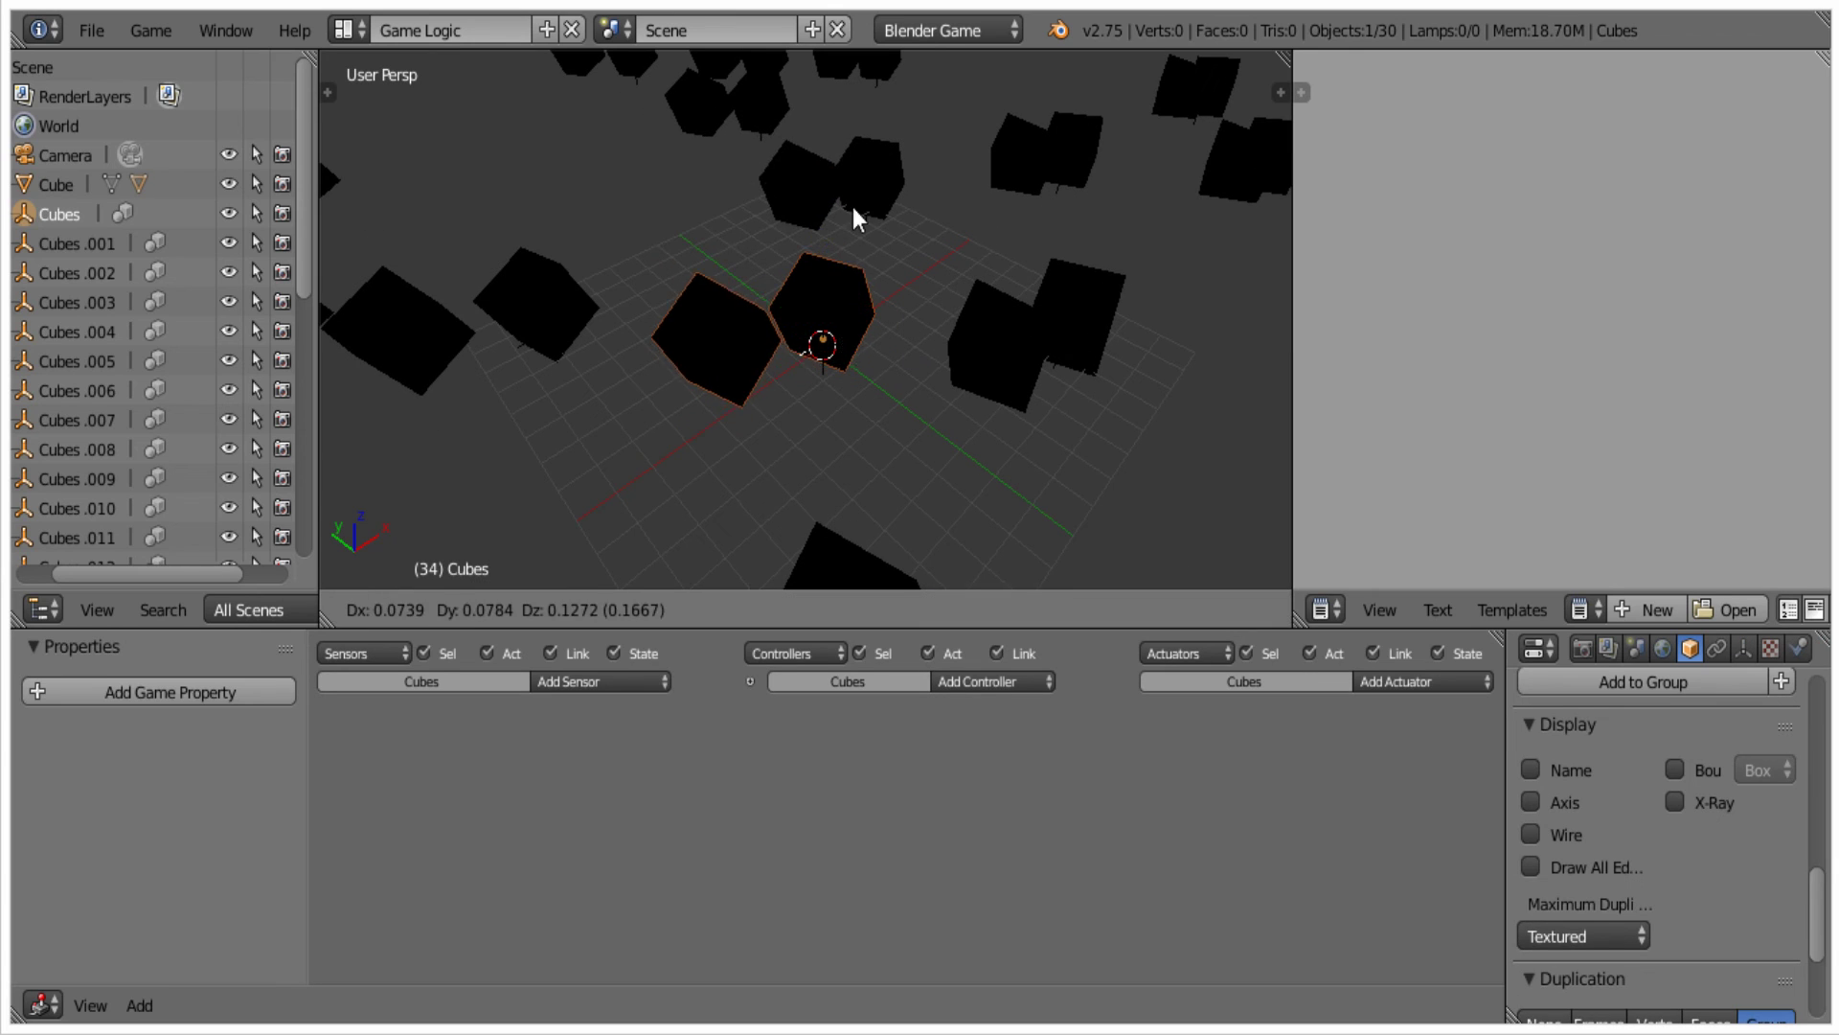
click(859, 284)
middle_drag(869, 301, 820, 222)
key(a)
scroll(797, 366, down, 8)
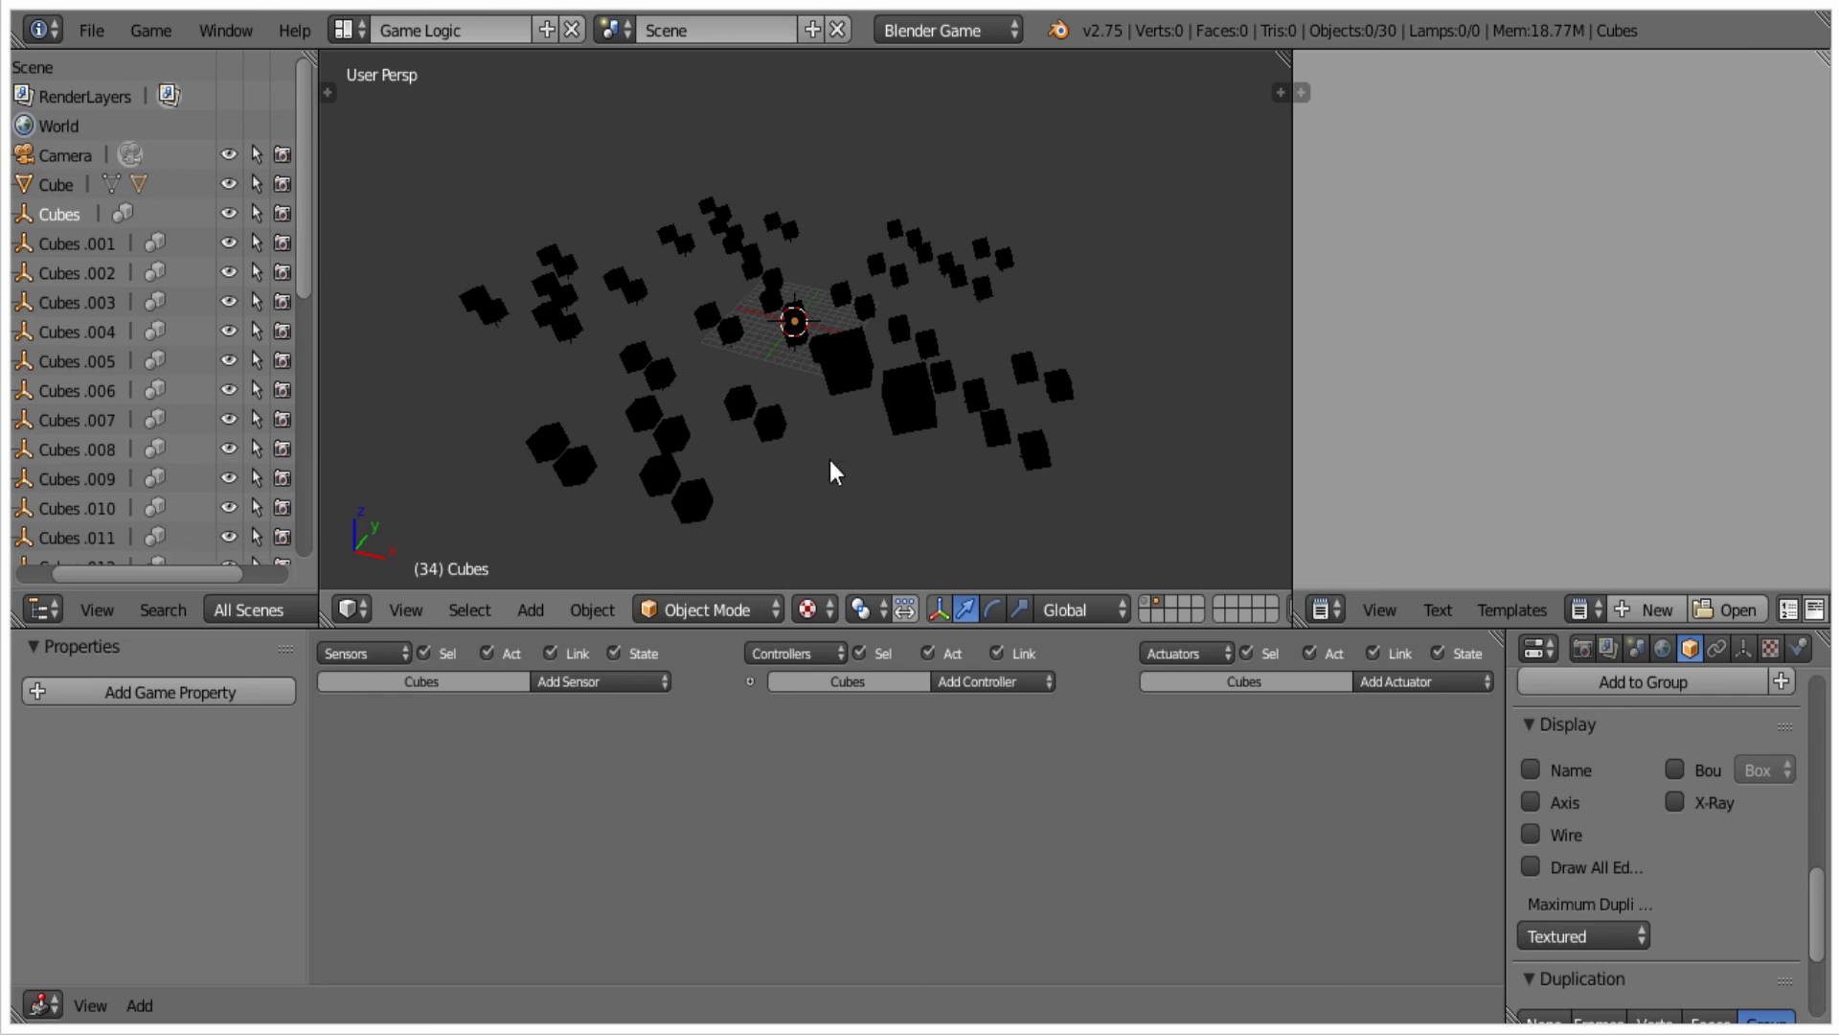
middle_drag(857, 469, 1125, 555)
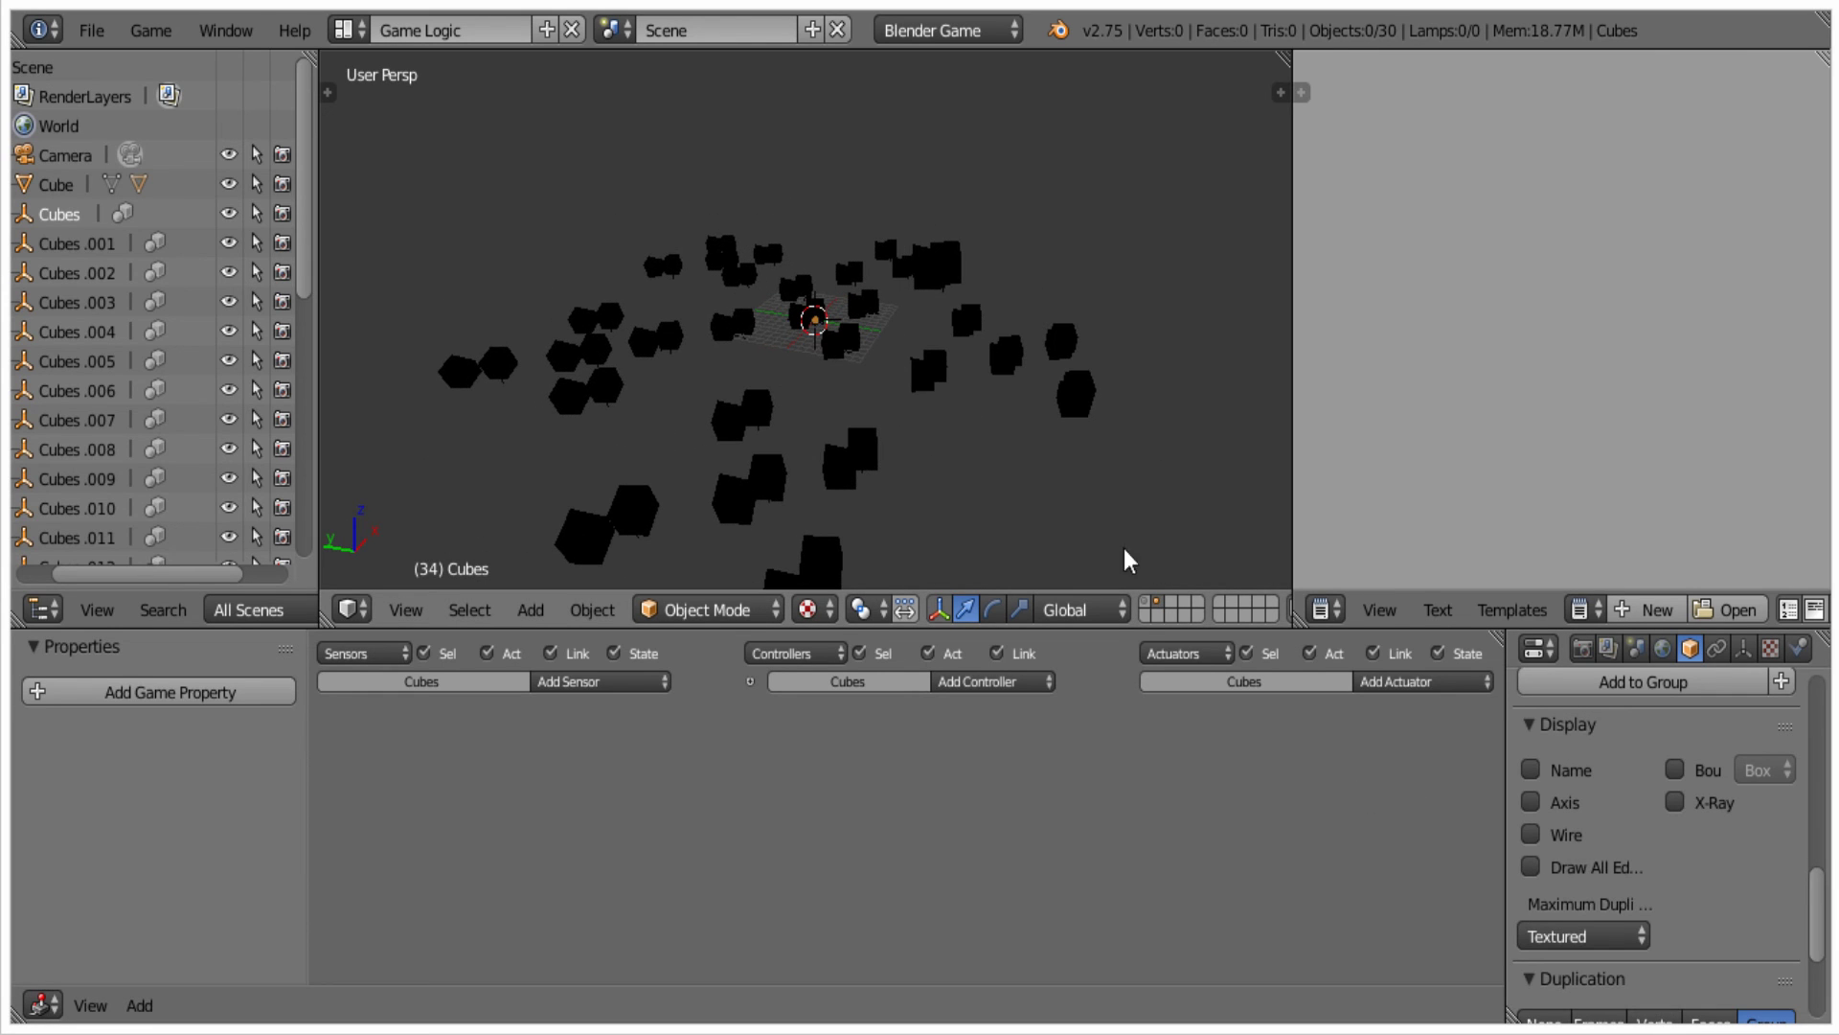
Switch back to the source cubes' layer and select the central source cube.
scroll(1140, 670, up, 1)
click(1151, 602)
scroll(988, 456, up, 6)
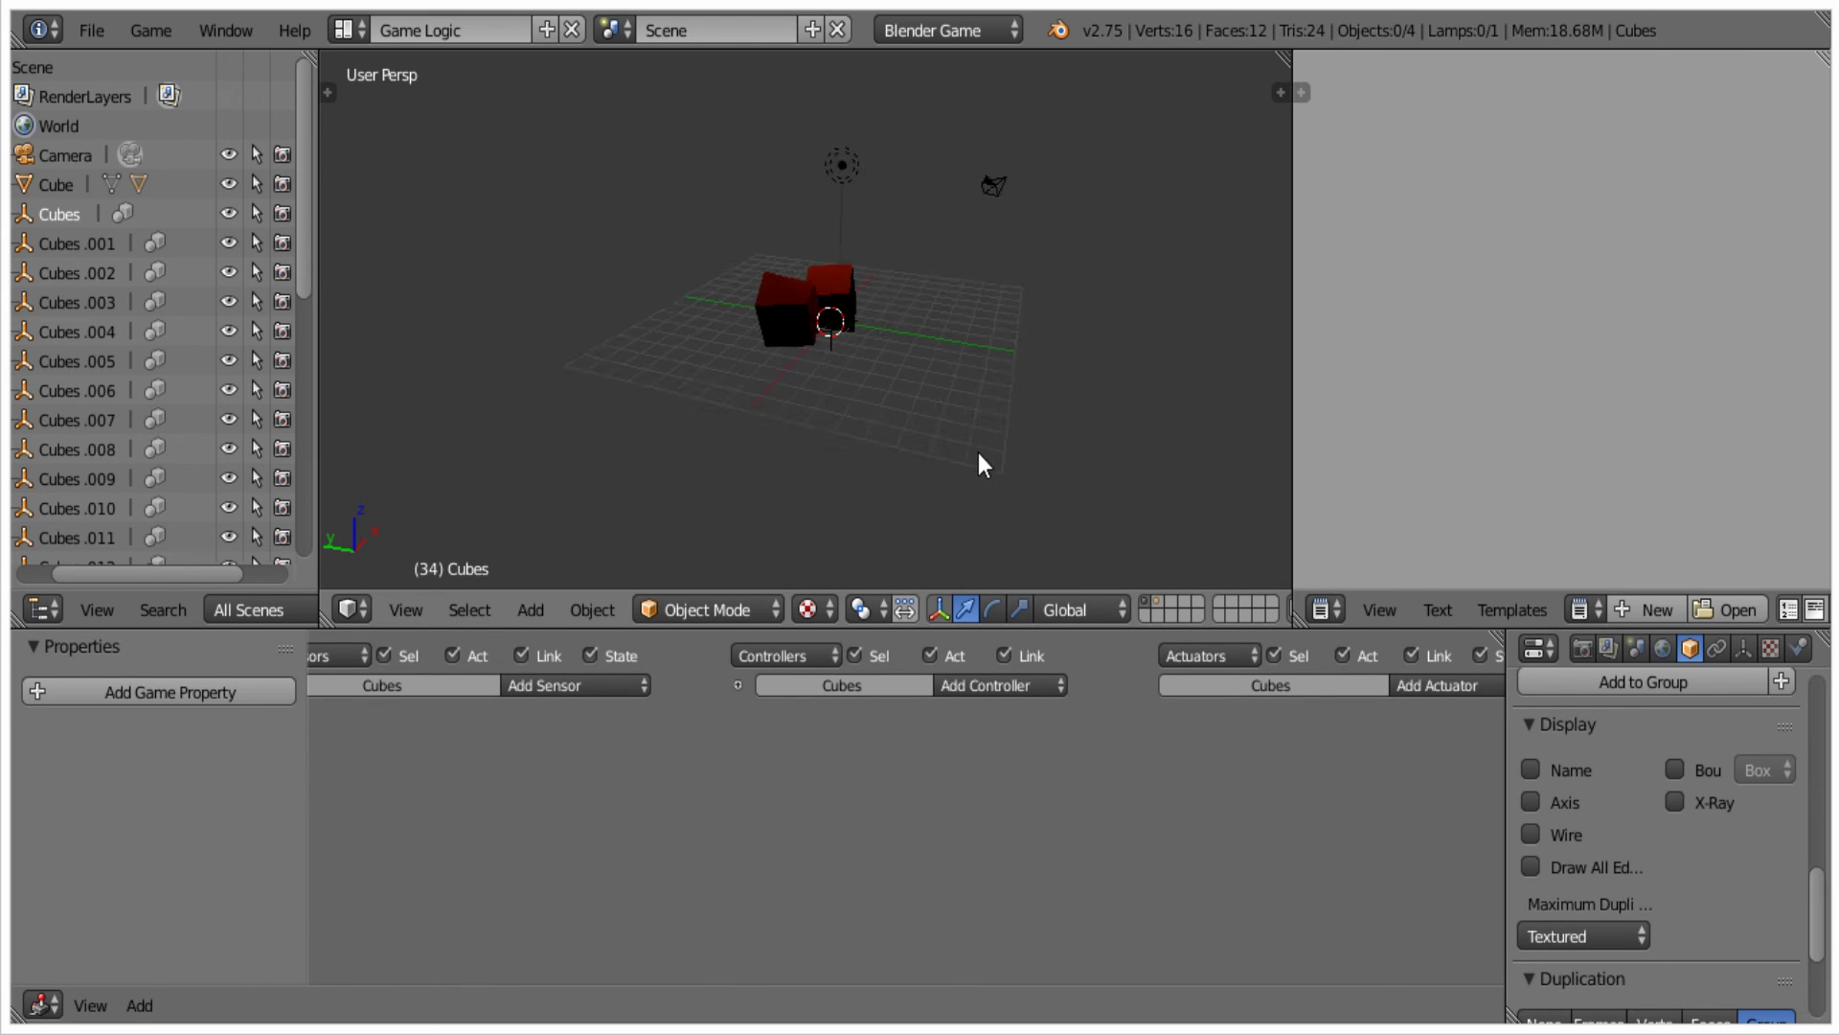
right_click(735, 304)
key(Tab)
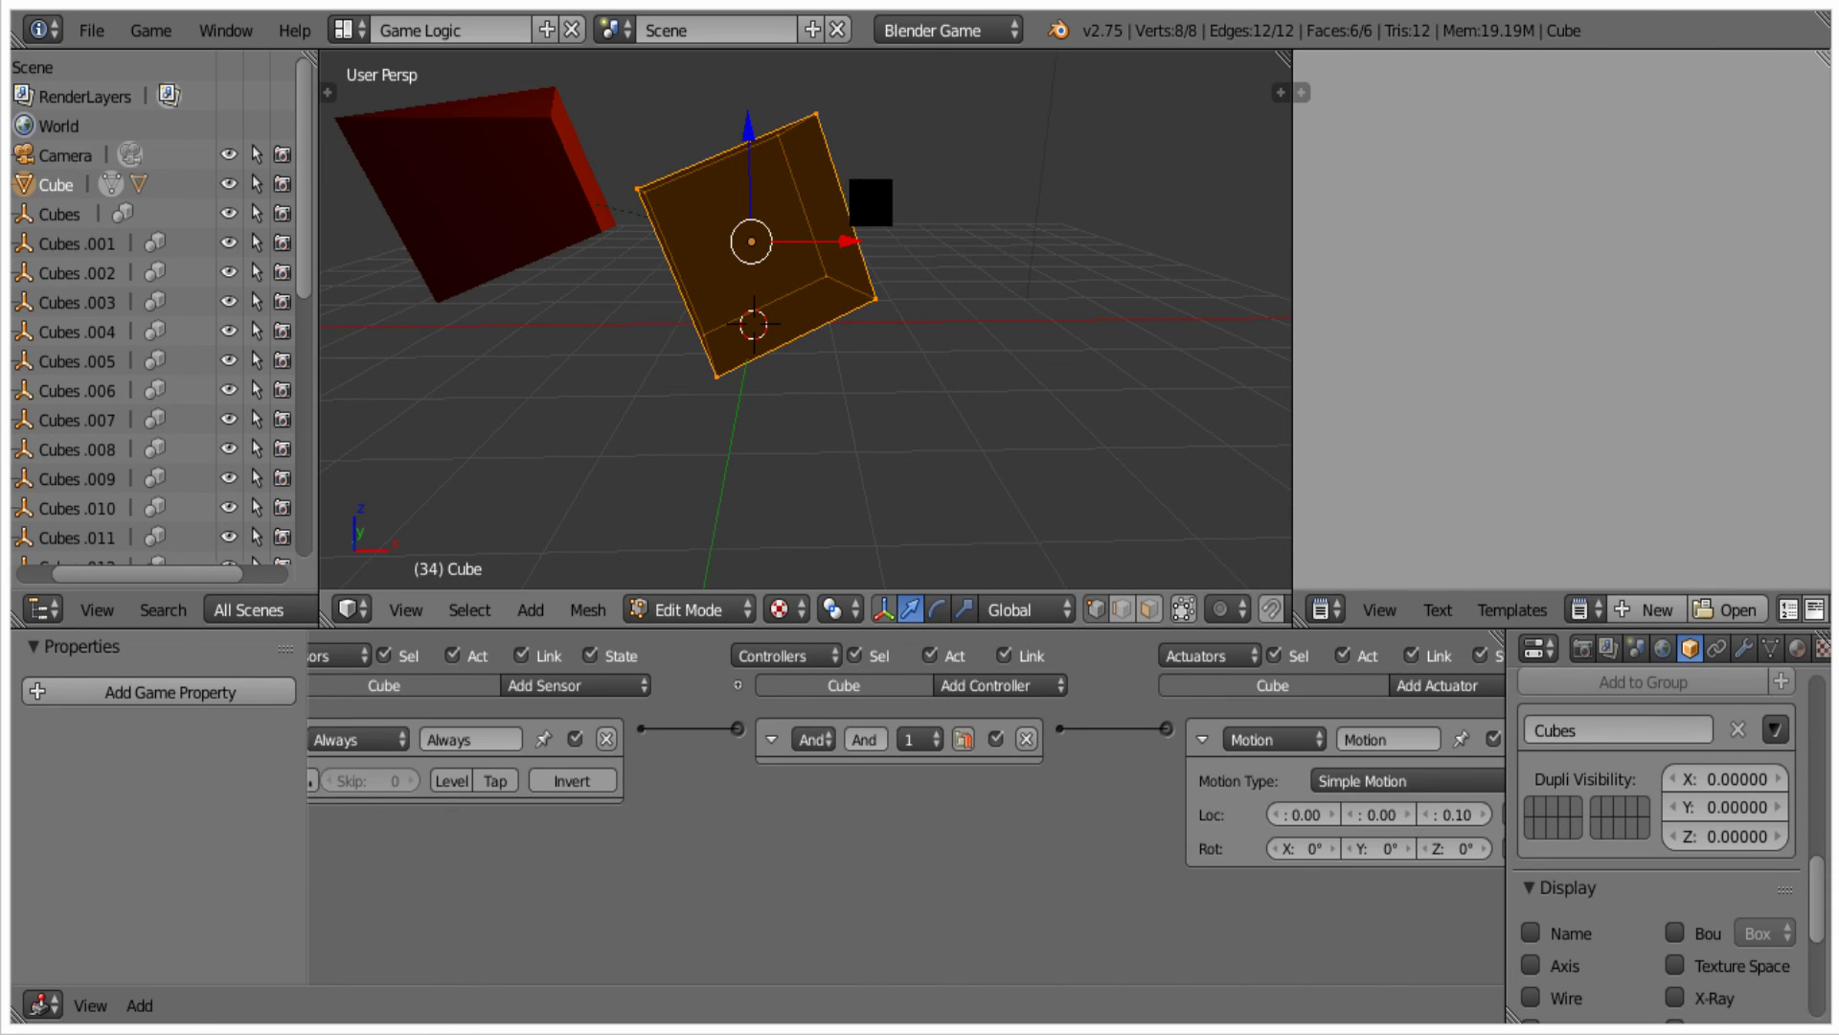
right_click(953, 303)
key(g)
right_click(994, 337)
key(Tab)
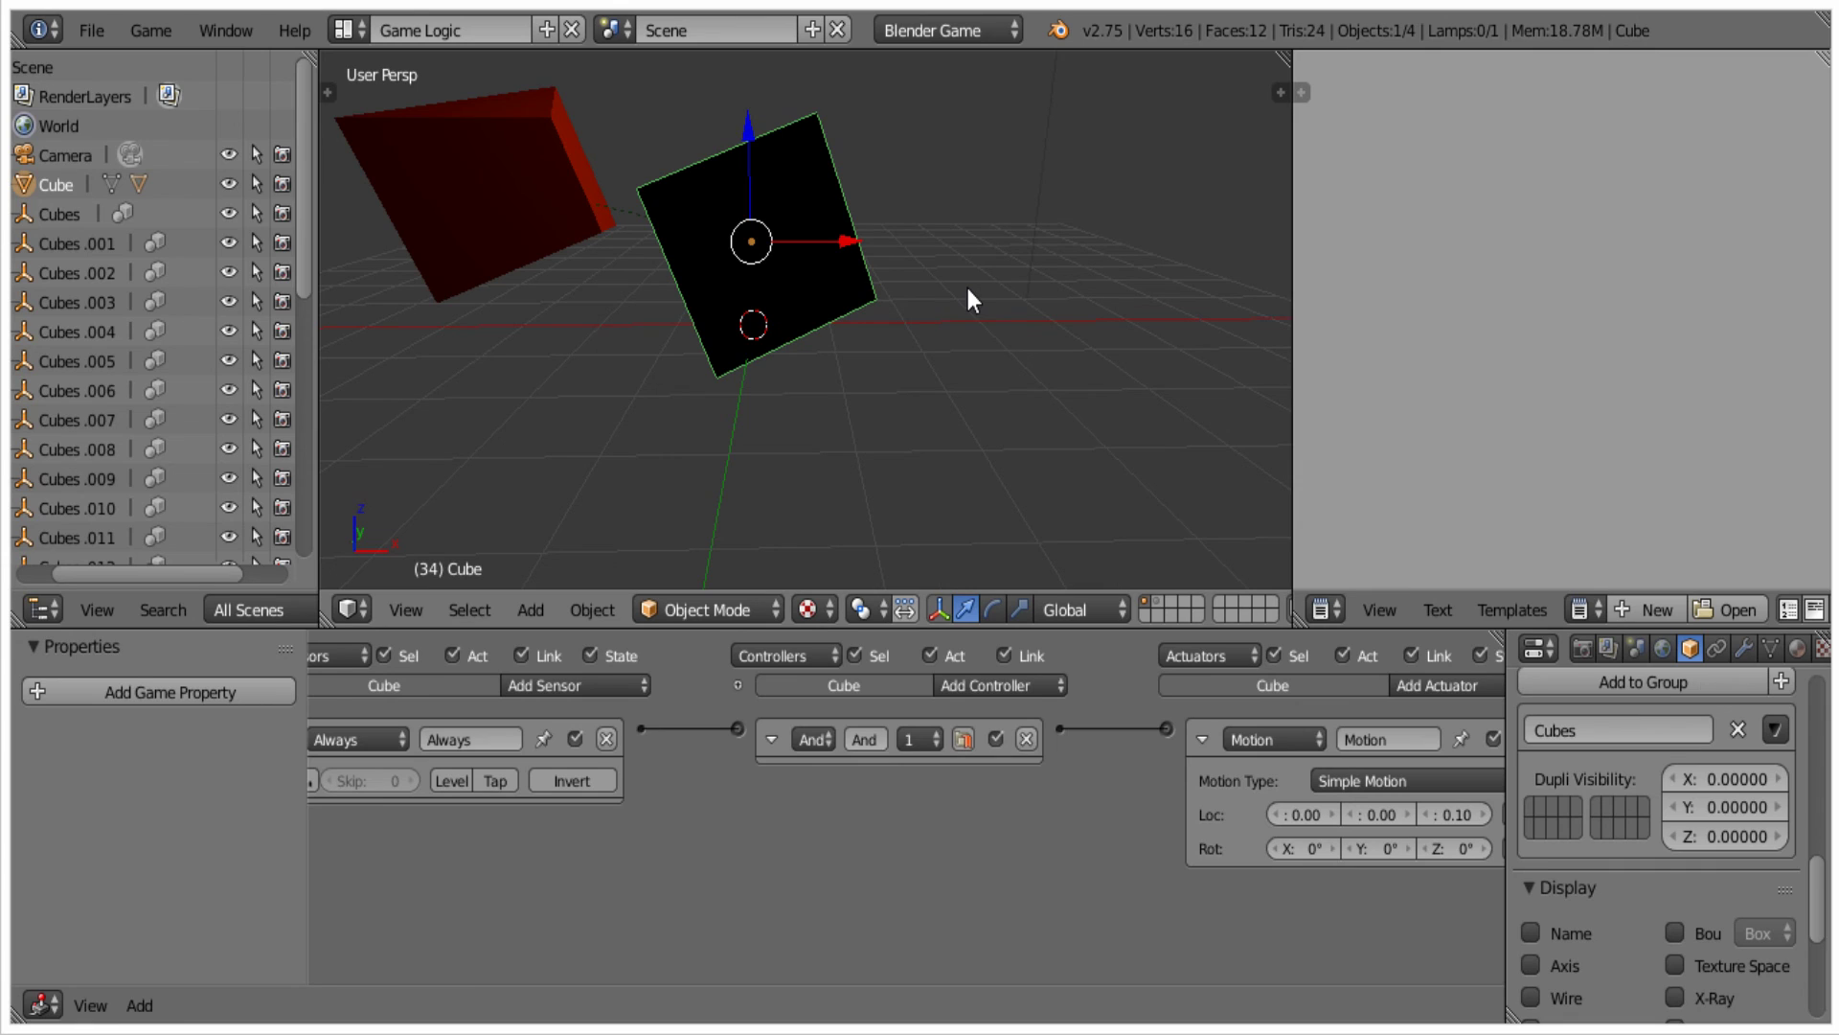
Clear the central source cube's rotation and keep it selected.
key(alt+r)
key(a)
right_click(766, 259)
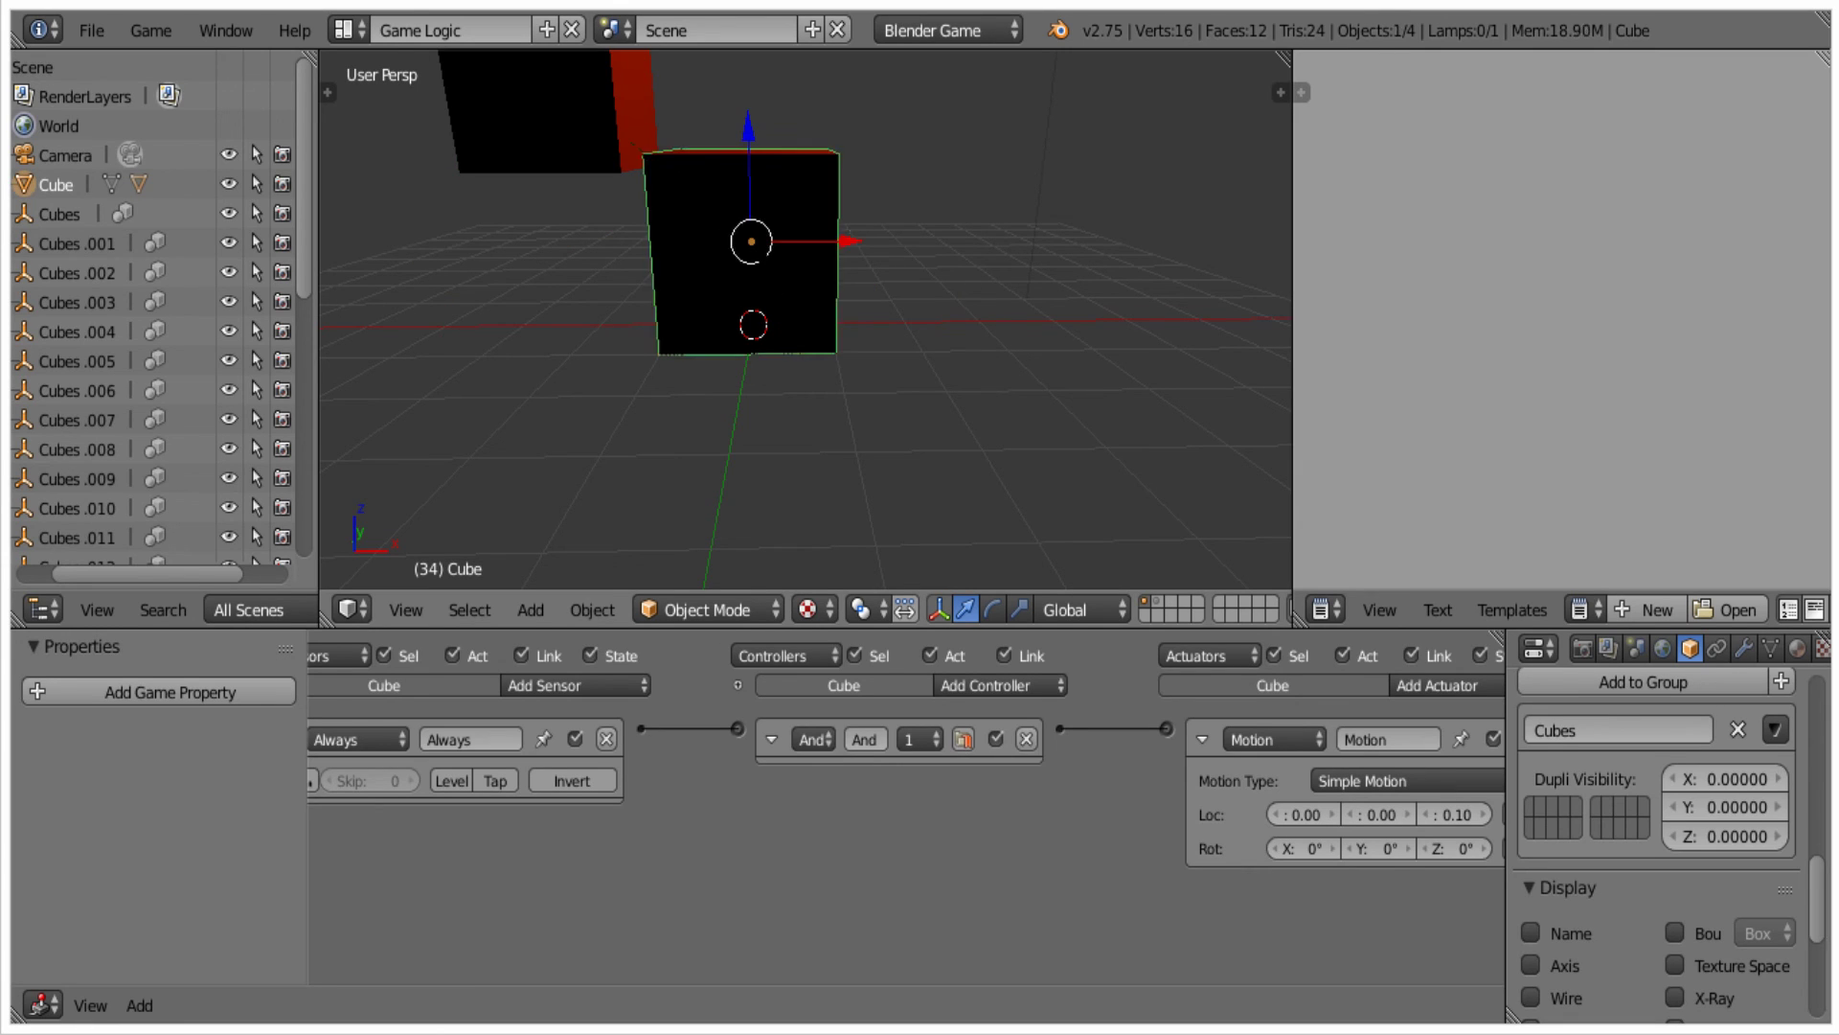
Scale the central source cube's mesh along global Z to about 0.56.
key(Tab)
key(s)
key(z)
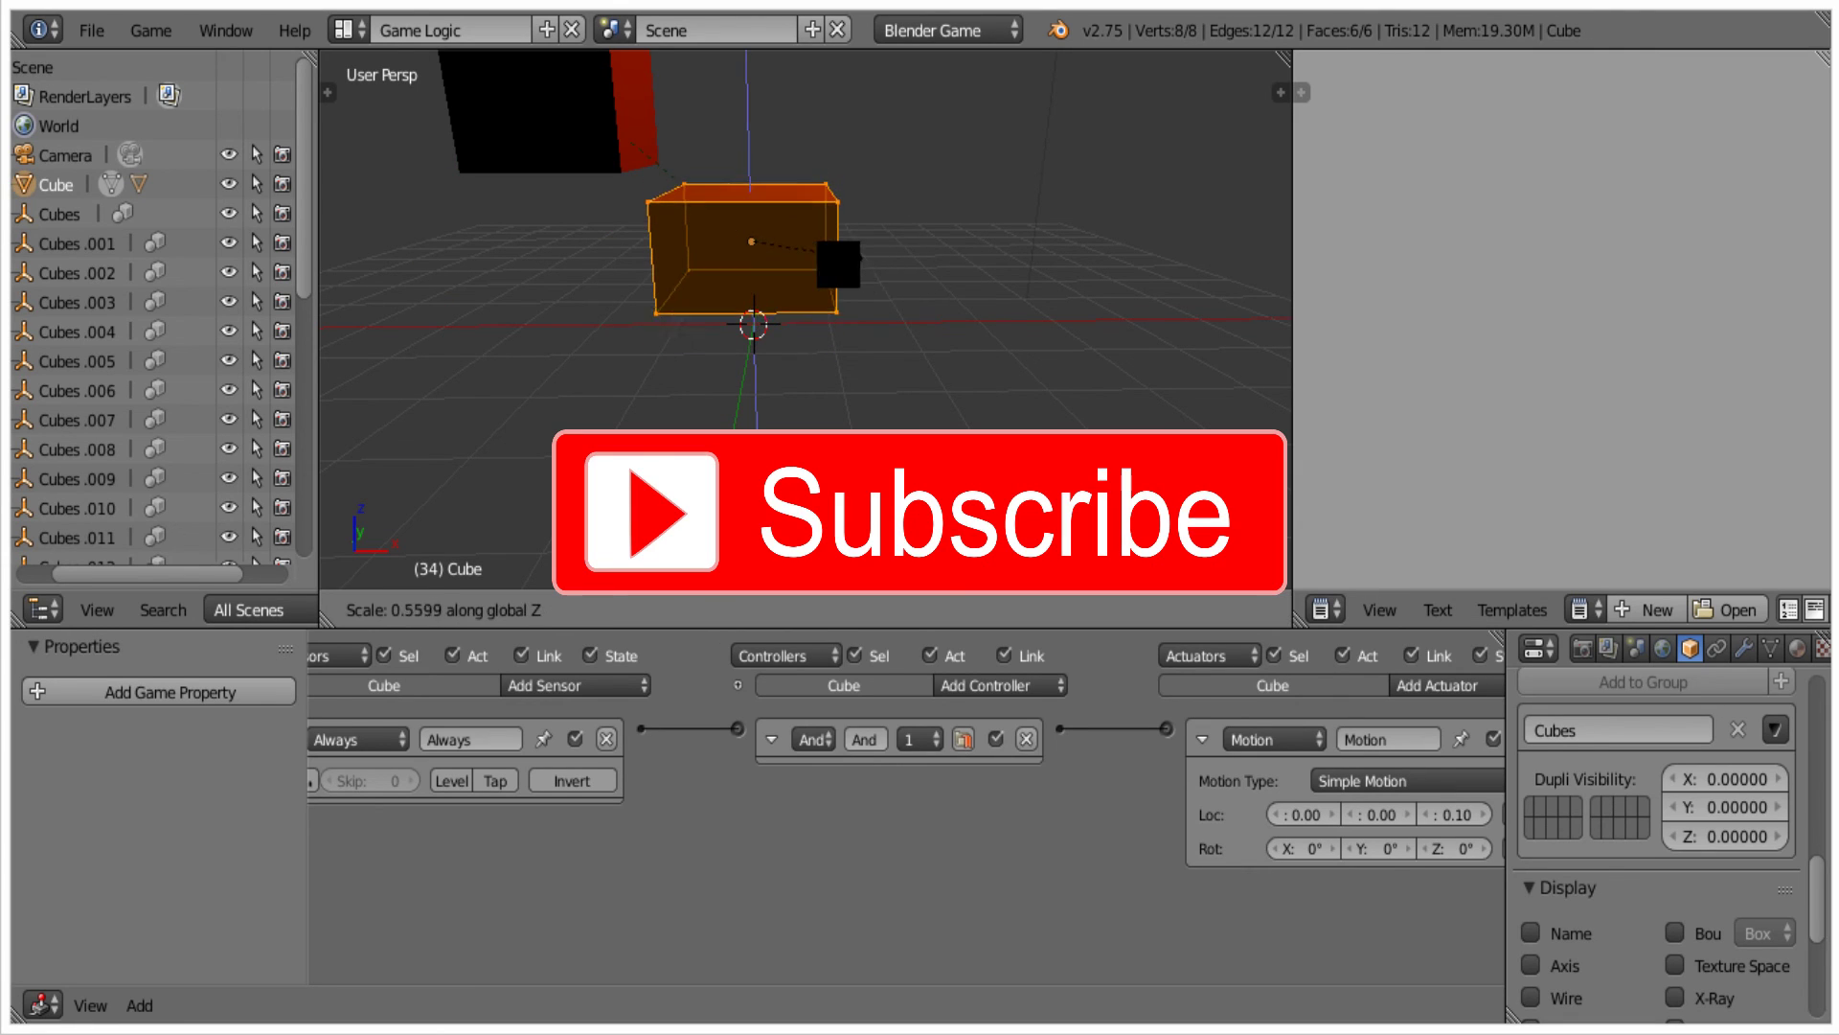